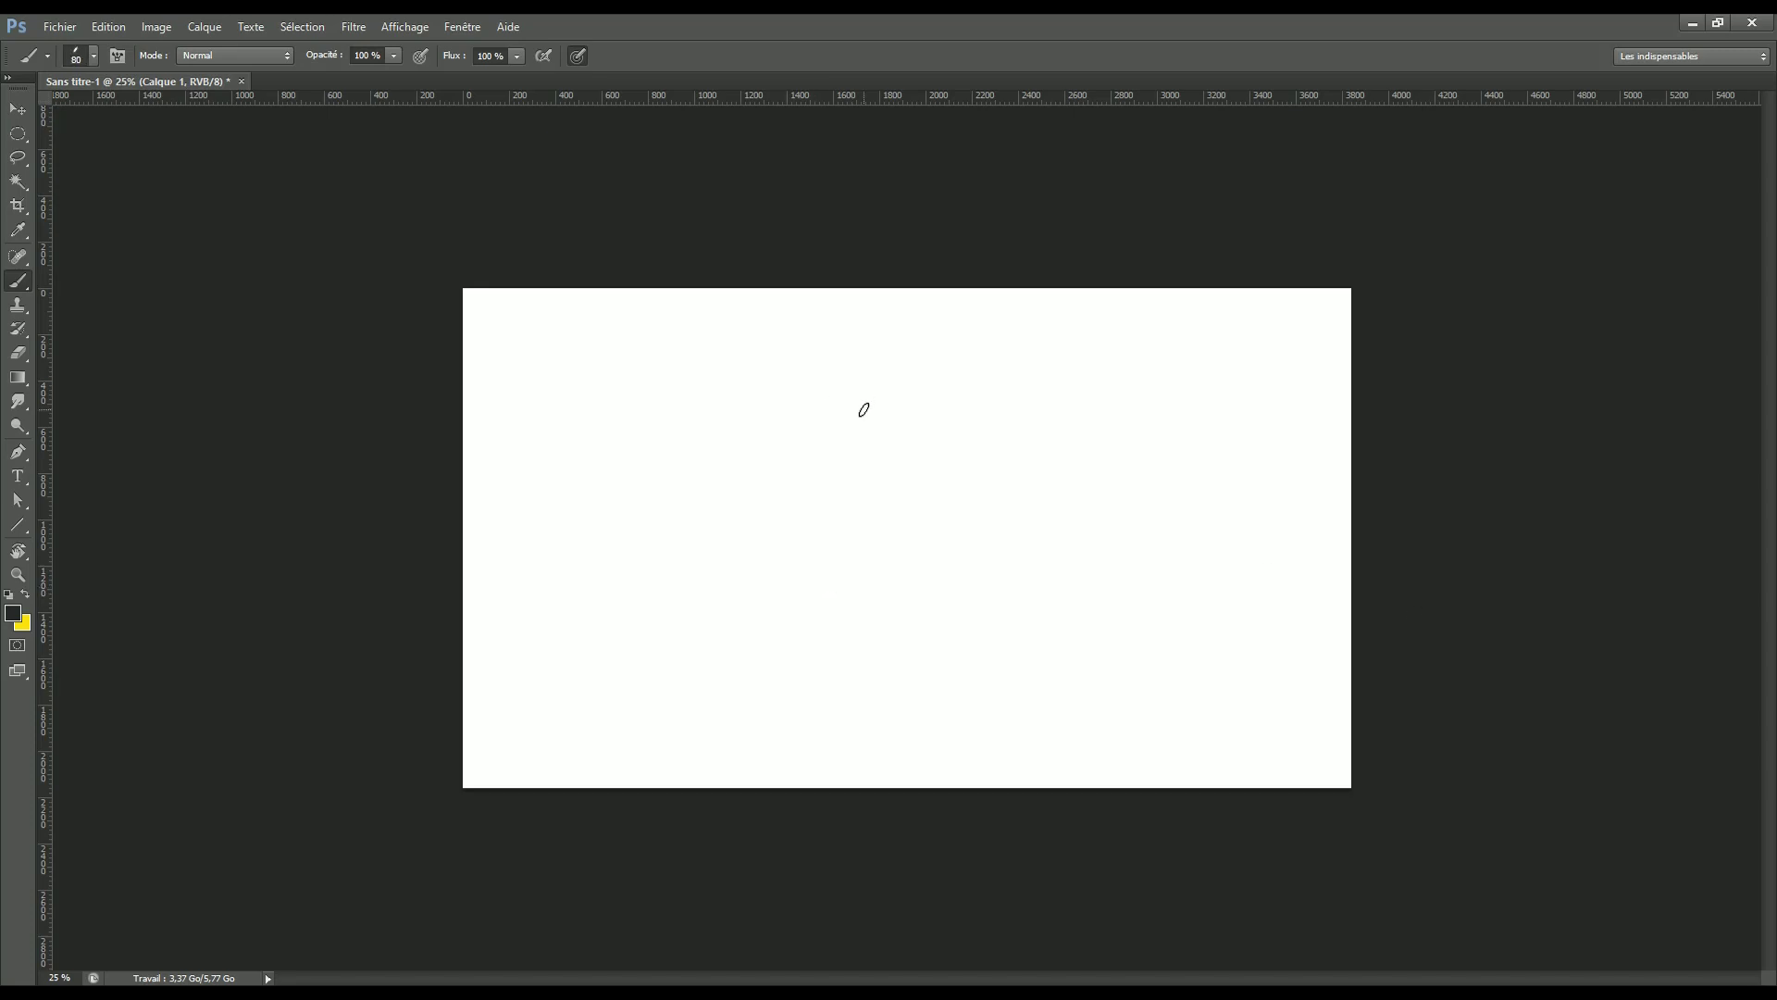
Step: Sketch the body outline, then erase the scribbles on the head, right arm and left hand
mouse_move(870, 372)
left_mouse_down()
mouse_move(995, 641)
mouse_move(781, 483)
left_mouse_up()
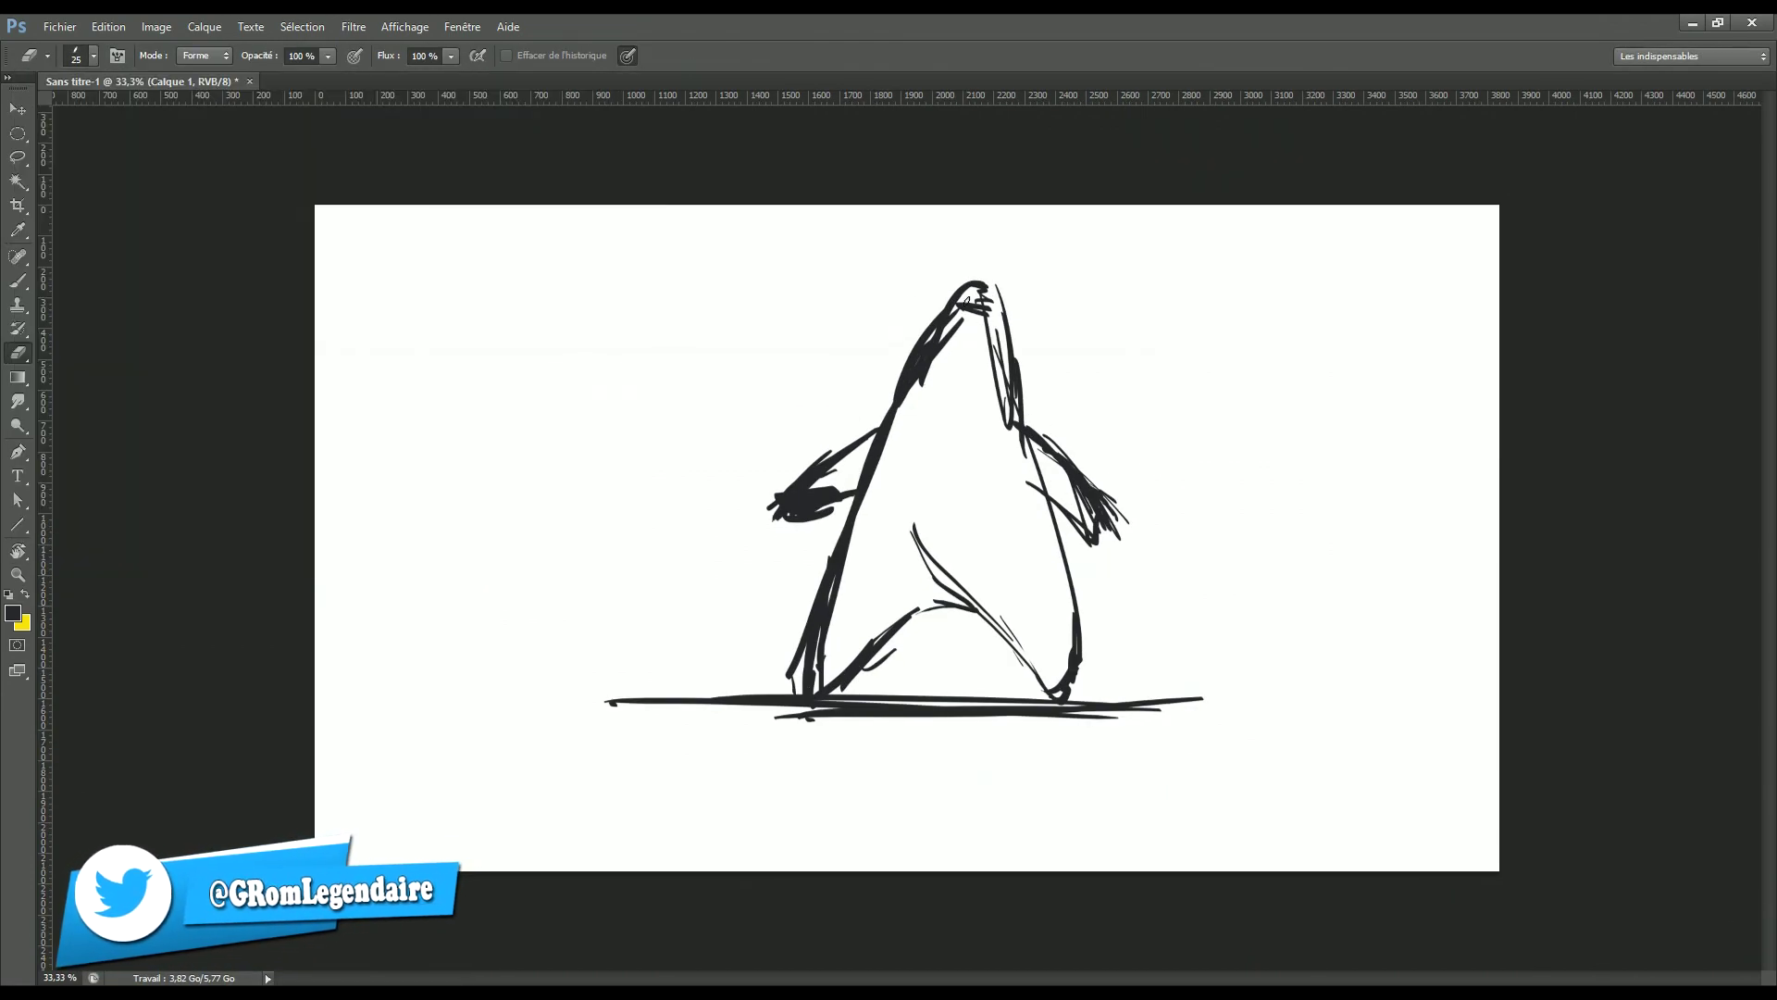
left_click_drag(959, 301, 916, 541)
left_click_drag(1037, 454, 1064, 524)
left_click_drag(761, 506, 833, 512)
key("b")
Step: Redraw the arms, raised hand, left leg and head outline with thicker strokes
left_click_drag(1029, 426, 1102, 533)
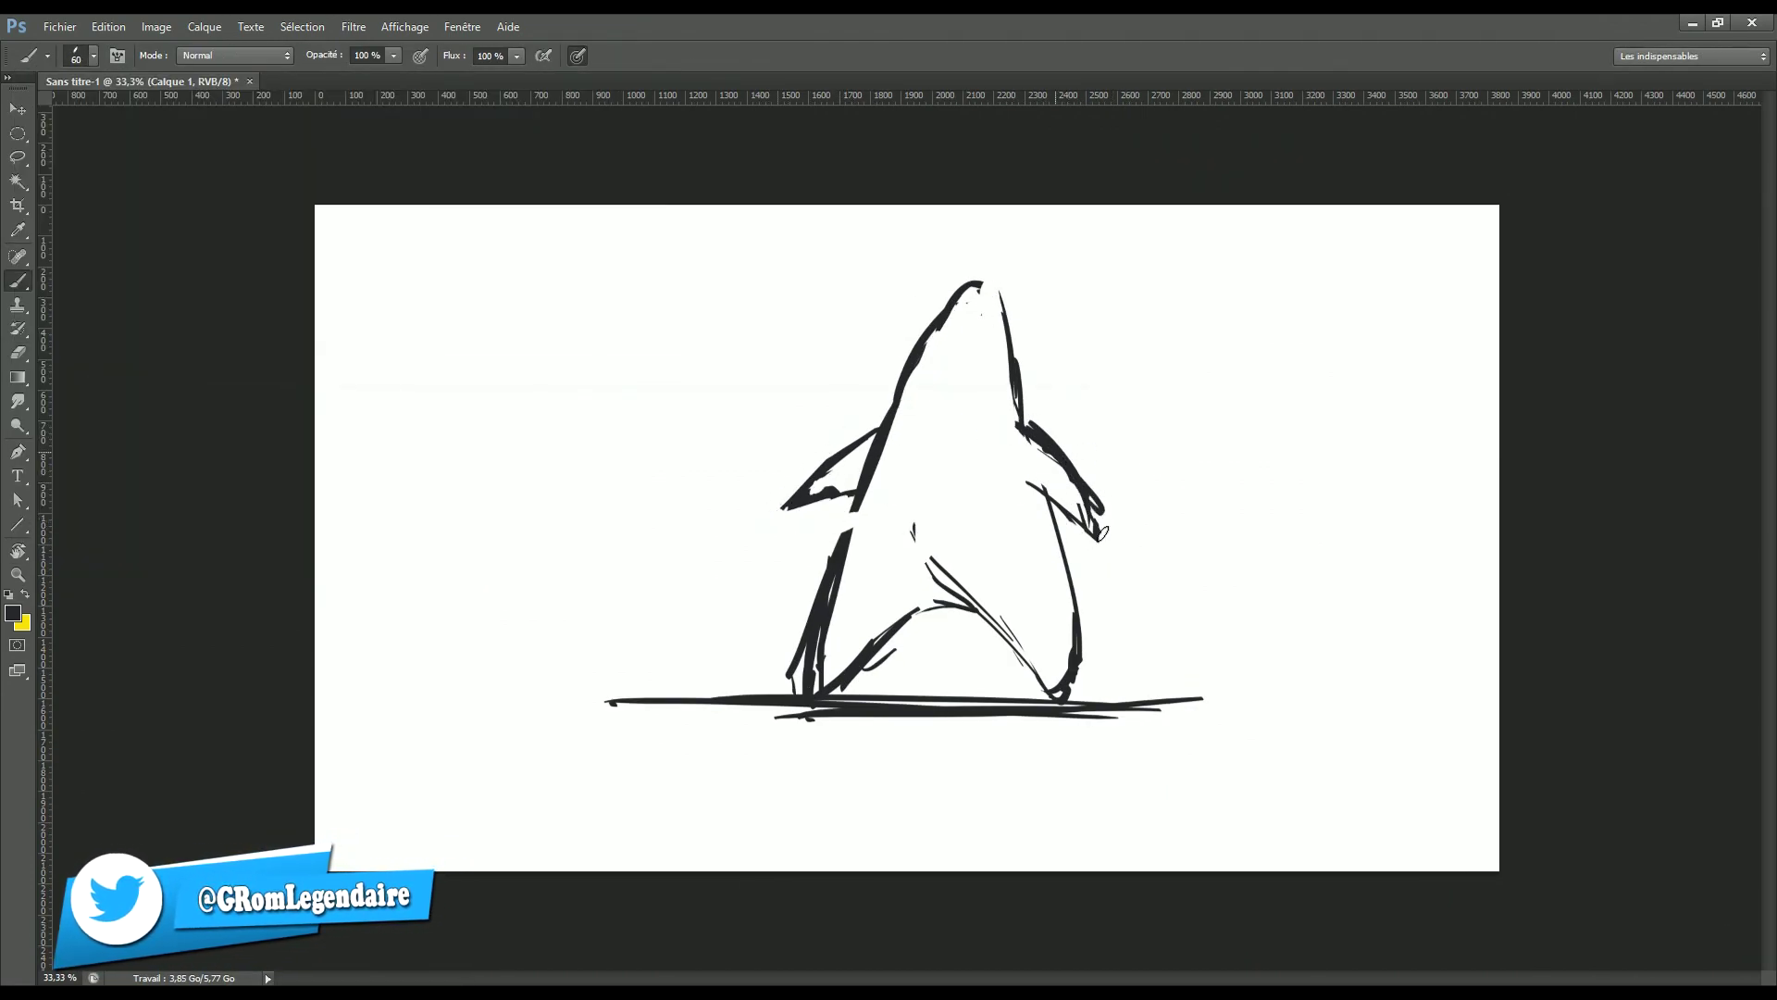
left_click_drag(847, 537, 810, 690)
mouse_move(970, 368)
left_mouse_down()
mouse_move(1037, 353)
mouse_move(1111, 405)
left_mouse_up()
left_click_drag(999, 418, 1171, 382)
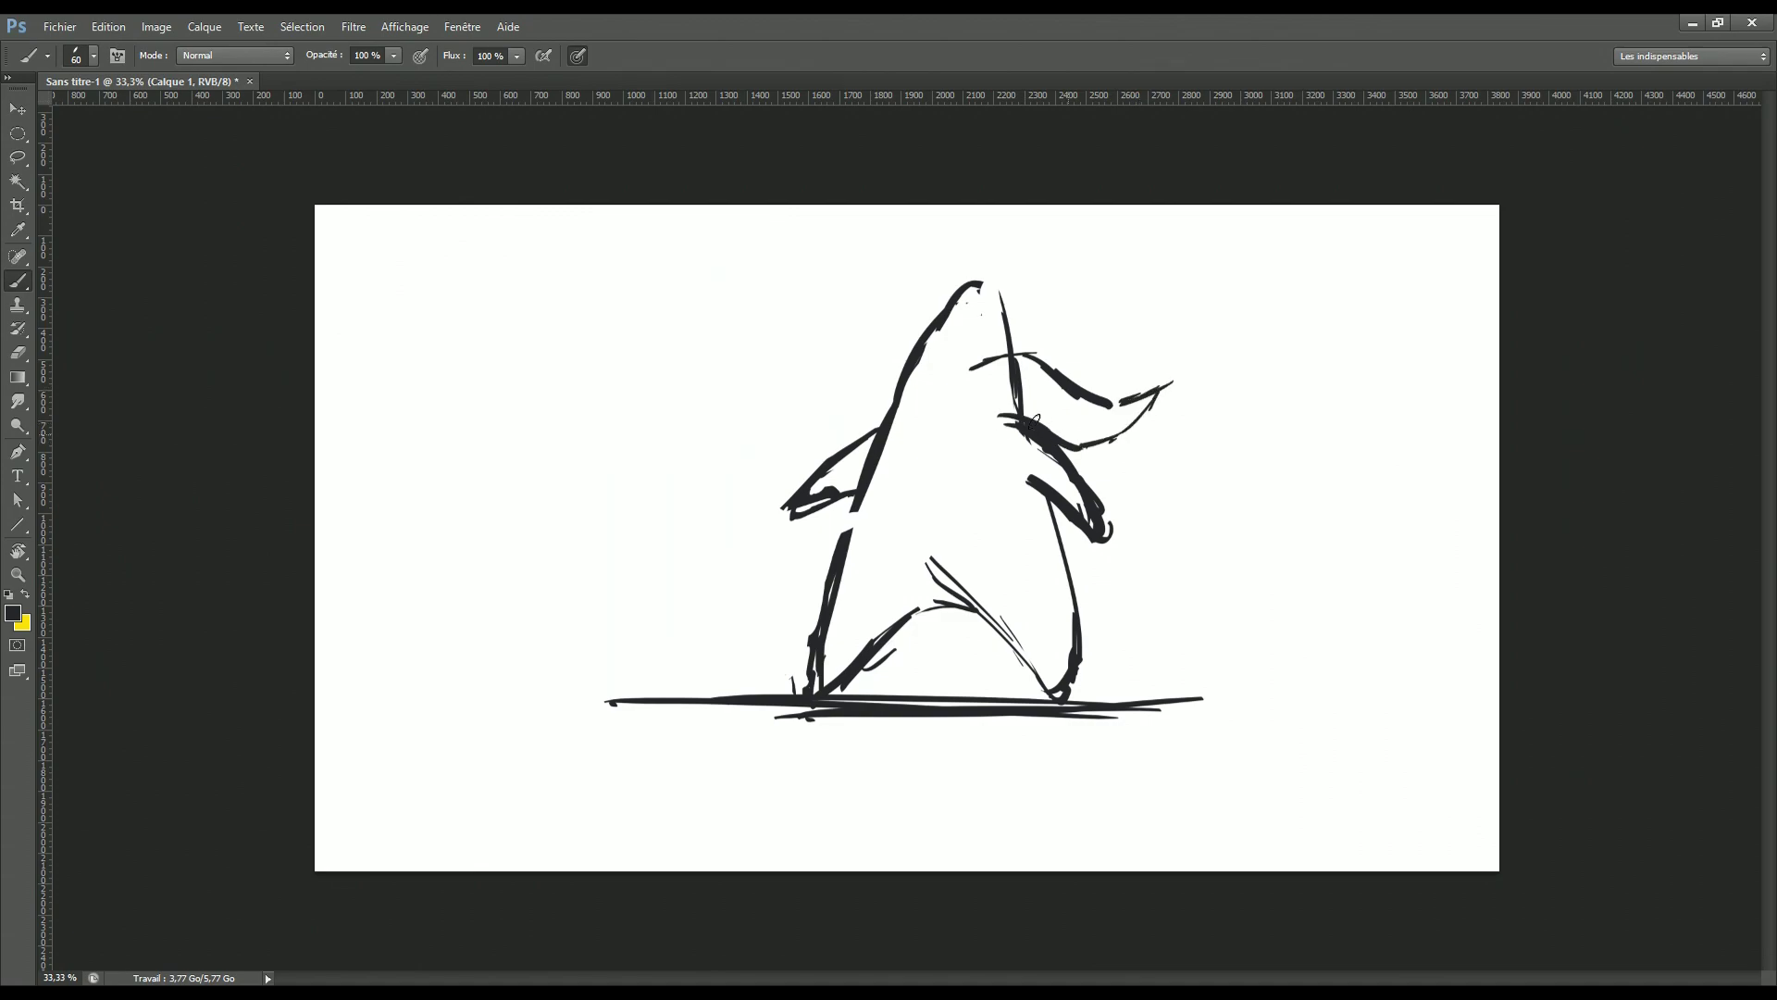
left_click_drag(923, 335, 974, 269)
left_click_drag(979, 276, 1022, 344)
key("e")
key("b")
left_click_drag(872, 373, 798, 401)
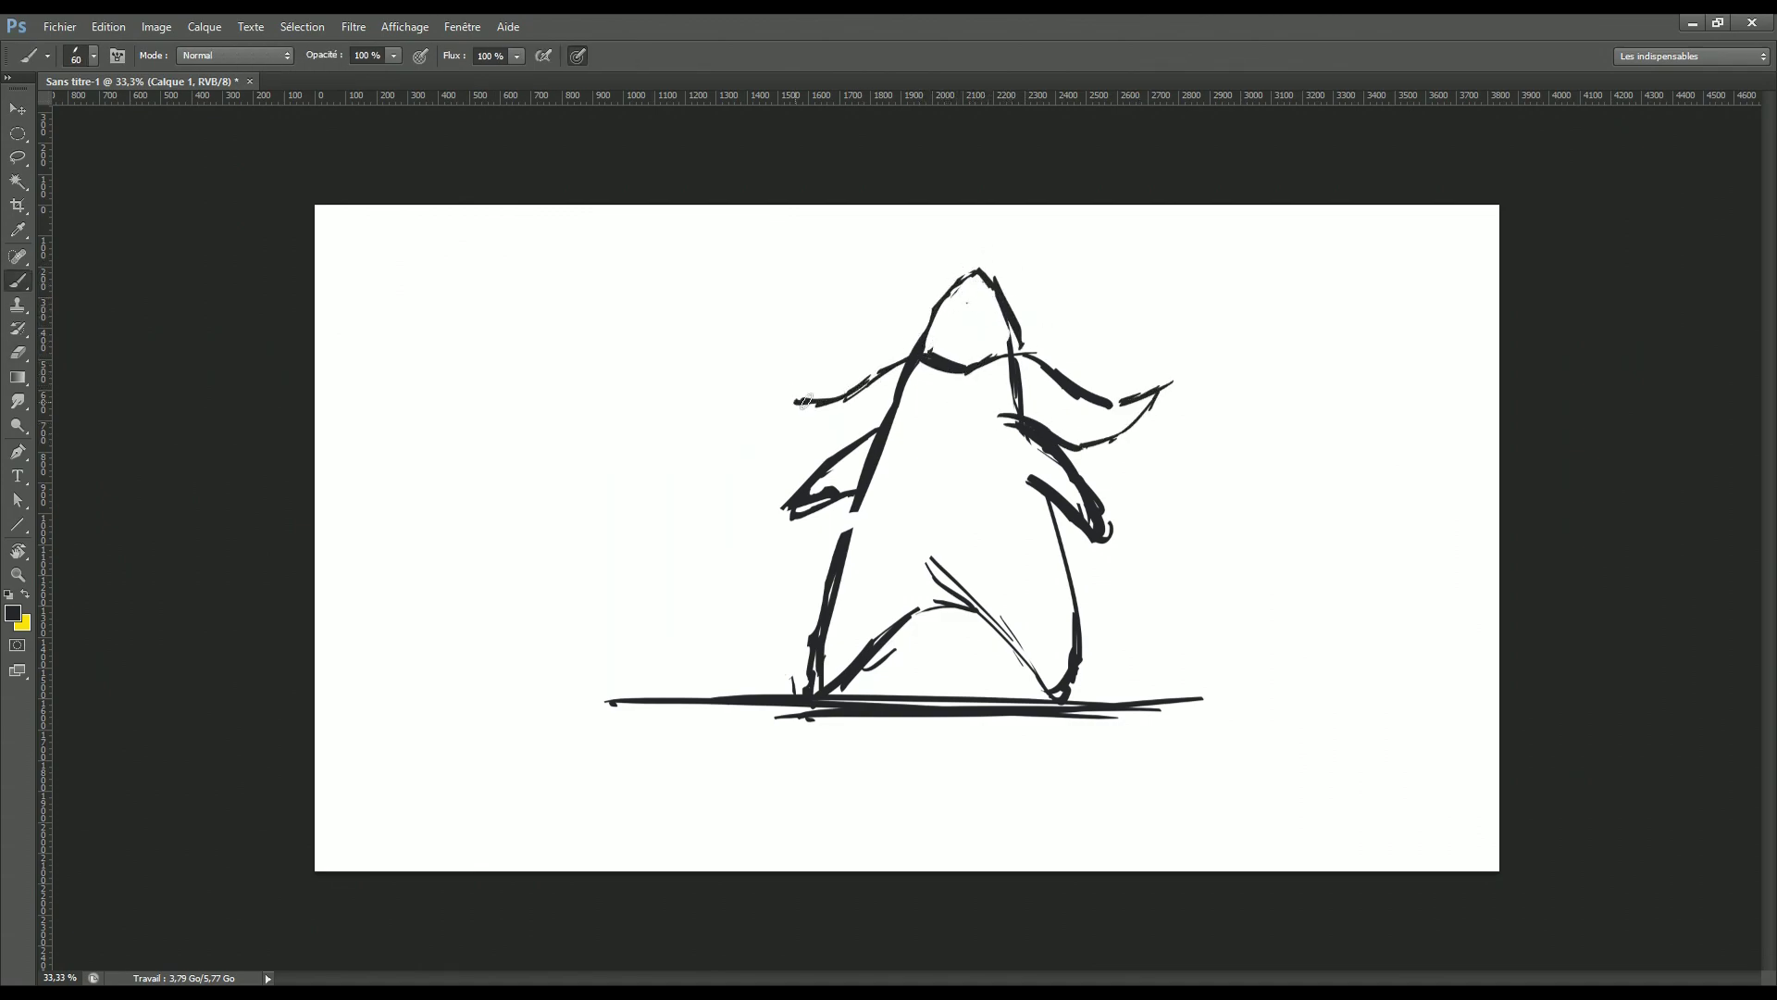
Step: Flip the canvas horizontally and refine the right body contour and torso lines
key("h")
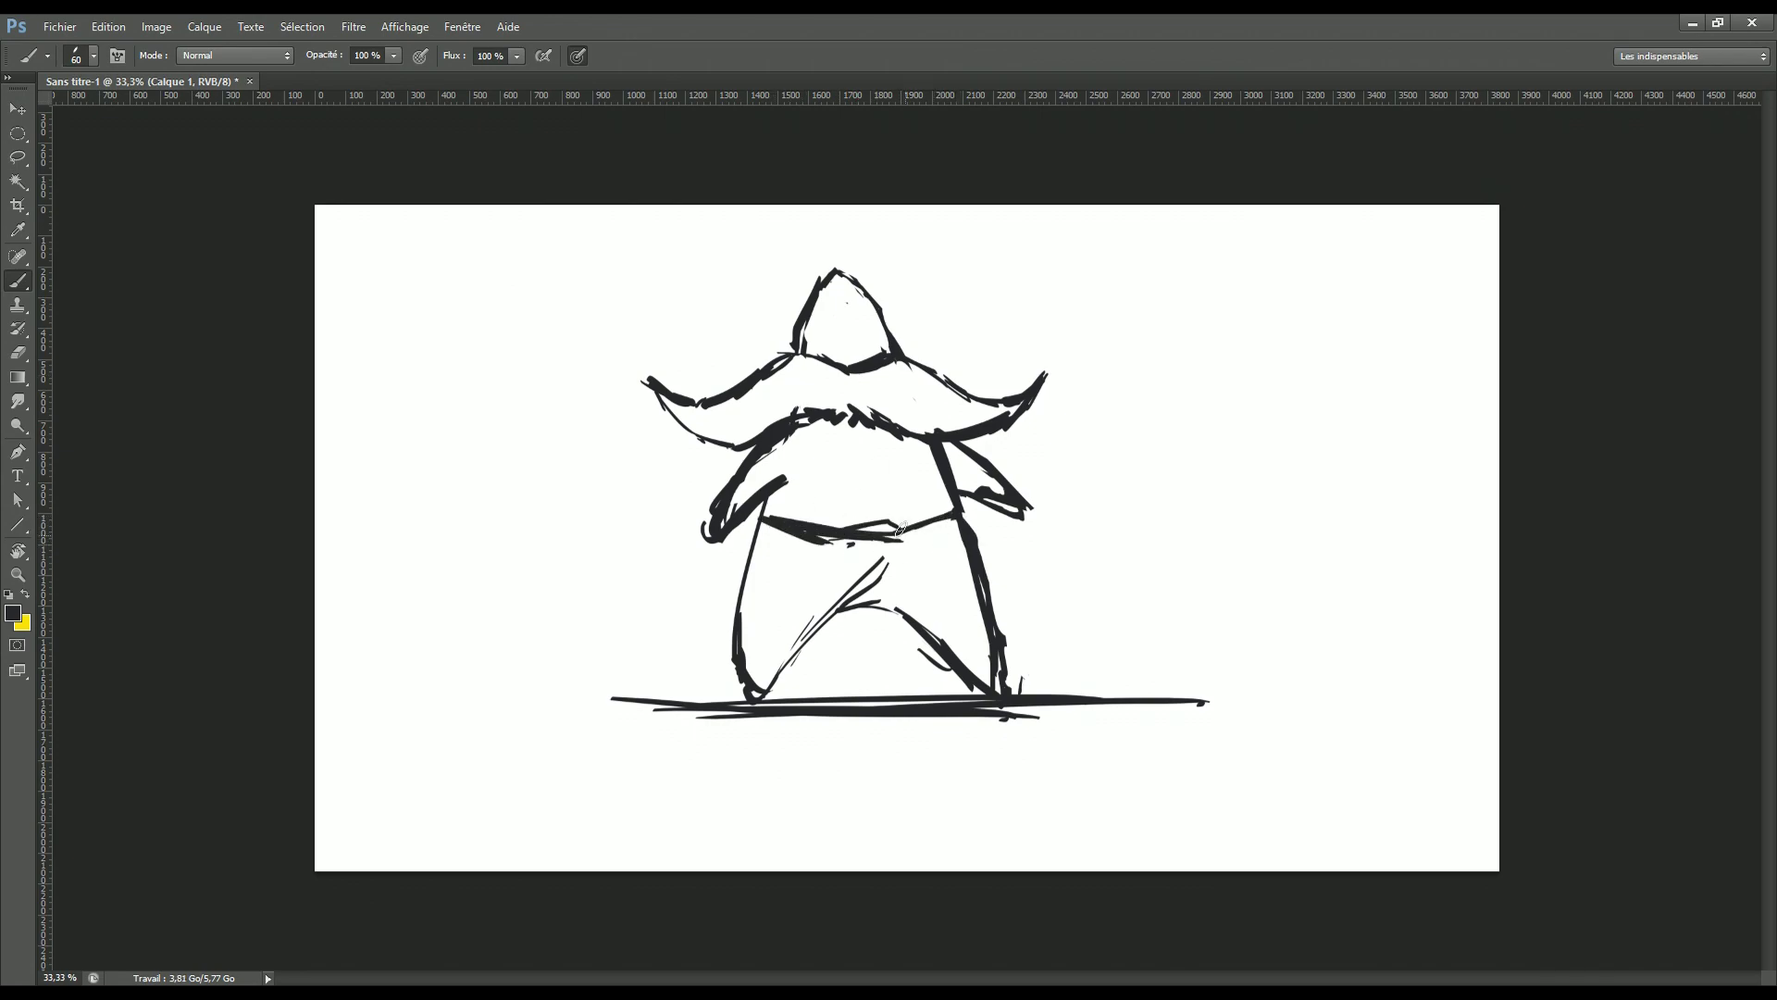
key("e")
left_click_drag(939, 441, 967, 536)
key("b")
left_click_drag(867, 427, 876, 508)
key("e")
mouse_move(870, 444)
left_mouse_down()
mouse_move(798, 538)
mouse_move(746, 502)
mouse_move(782, 477)
left_mouse_up()
Step: Trim the right arm strokes and redraw the lower left leg
key("b")
key("e")
key("b")
key("e")
key("b")
key("b")
key("e")
left_click_drag(986, 465, 977, 495)
Step: Replace the old thick right-leg line with new right-leg strokes
key("b")
key("b")
left_click_drag(745, 648, 807, 659)
key("e")
key("b")
key("b")
left_click_drag(996, 613, 968, 668)
key("e")
mouse_move(977, 560)
left_mouse_down()
mouse_move(1001, 648)
mouse_move(958, 680)
left_mouse_up()
key("b")
key("e")
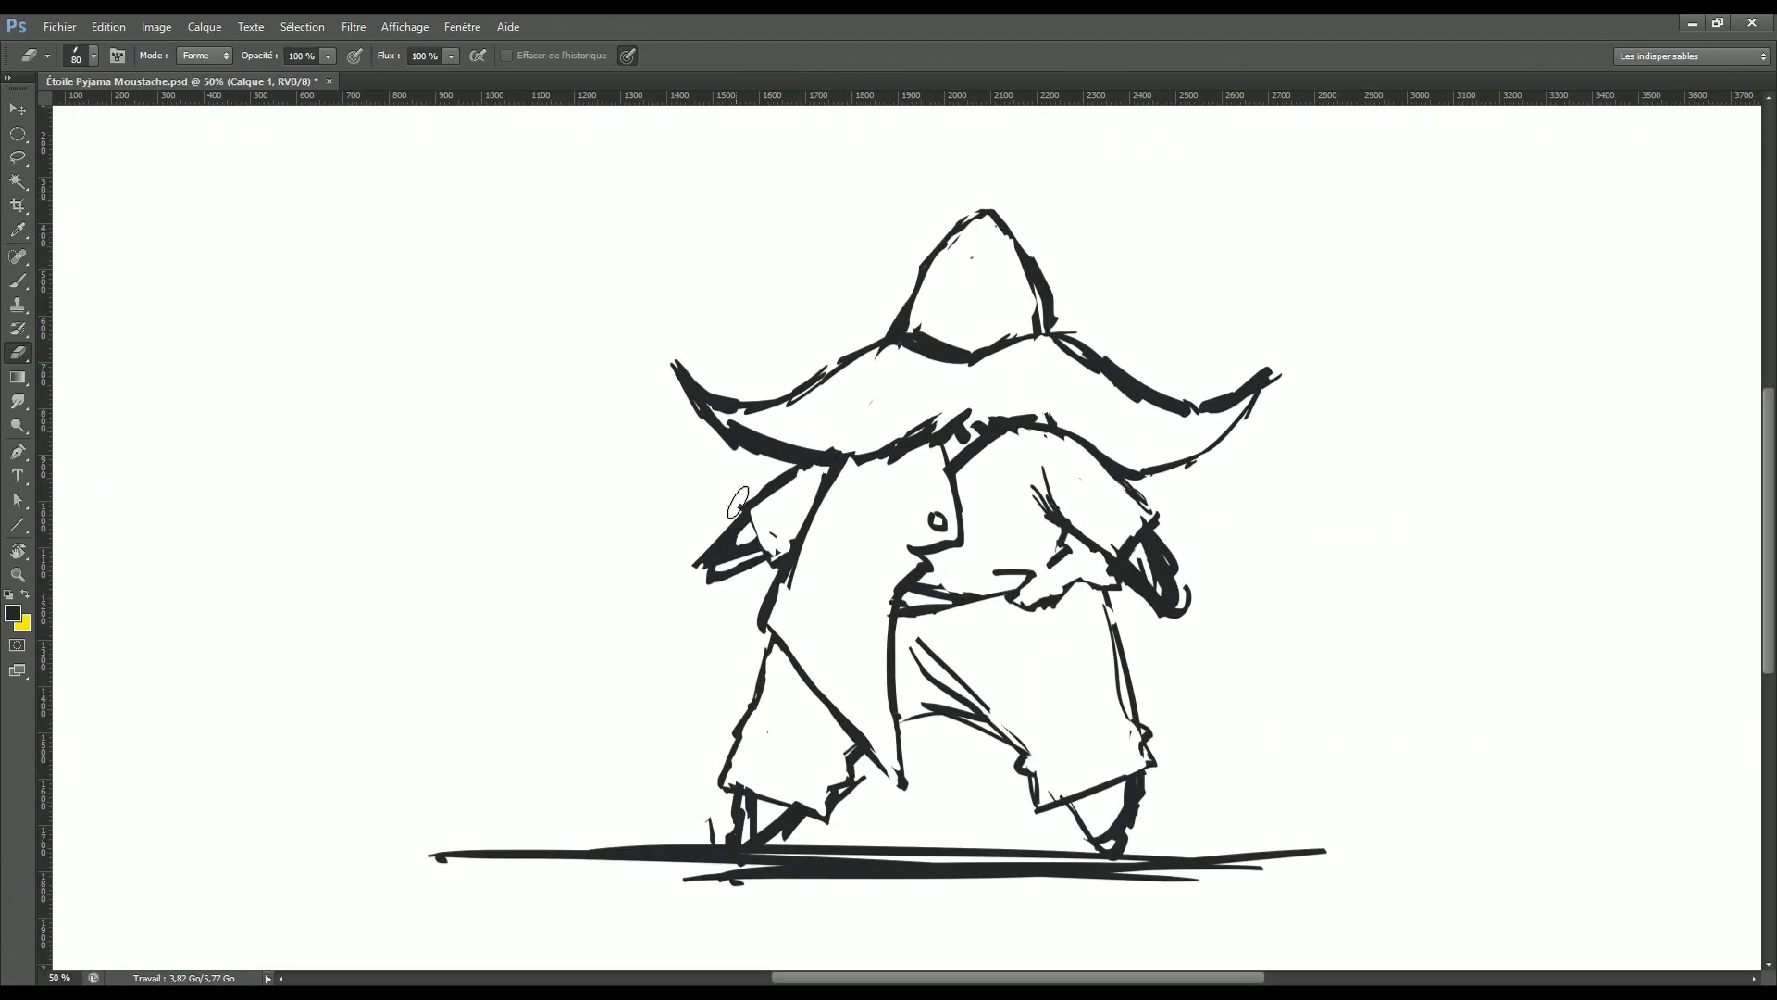
Step: Trim the right end of the ground line and choose yellow as the paint colour
left_click_drag(713, 847, 1301, 843)
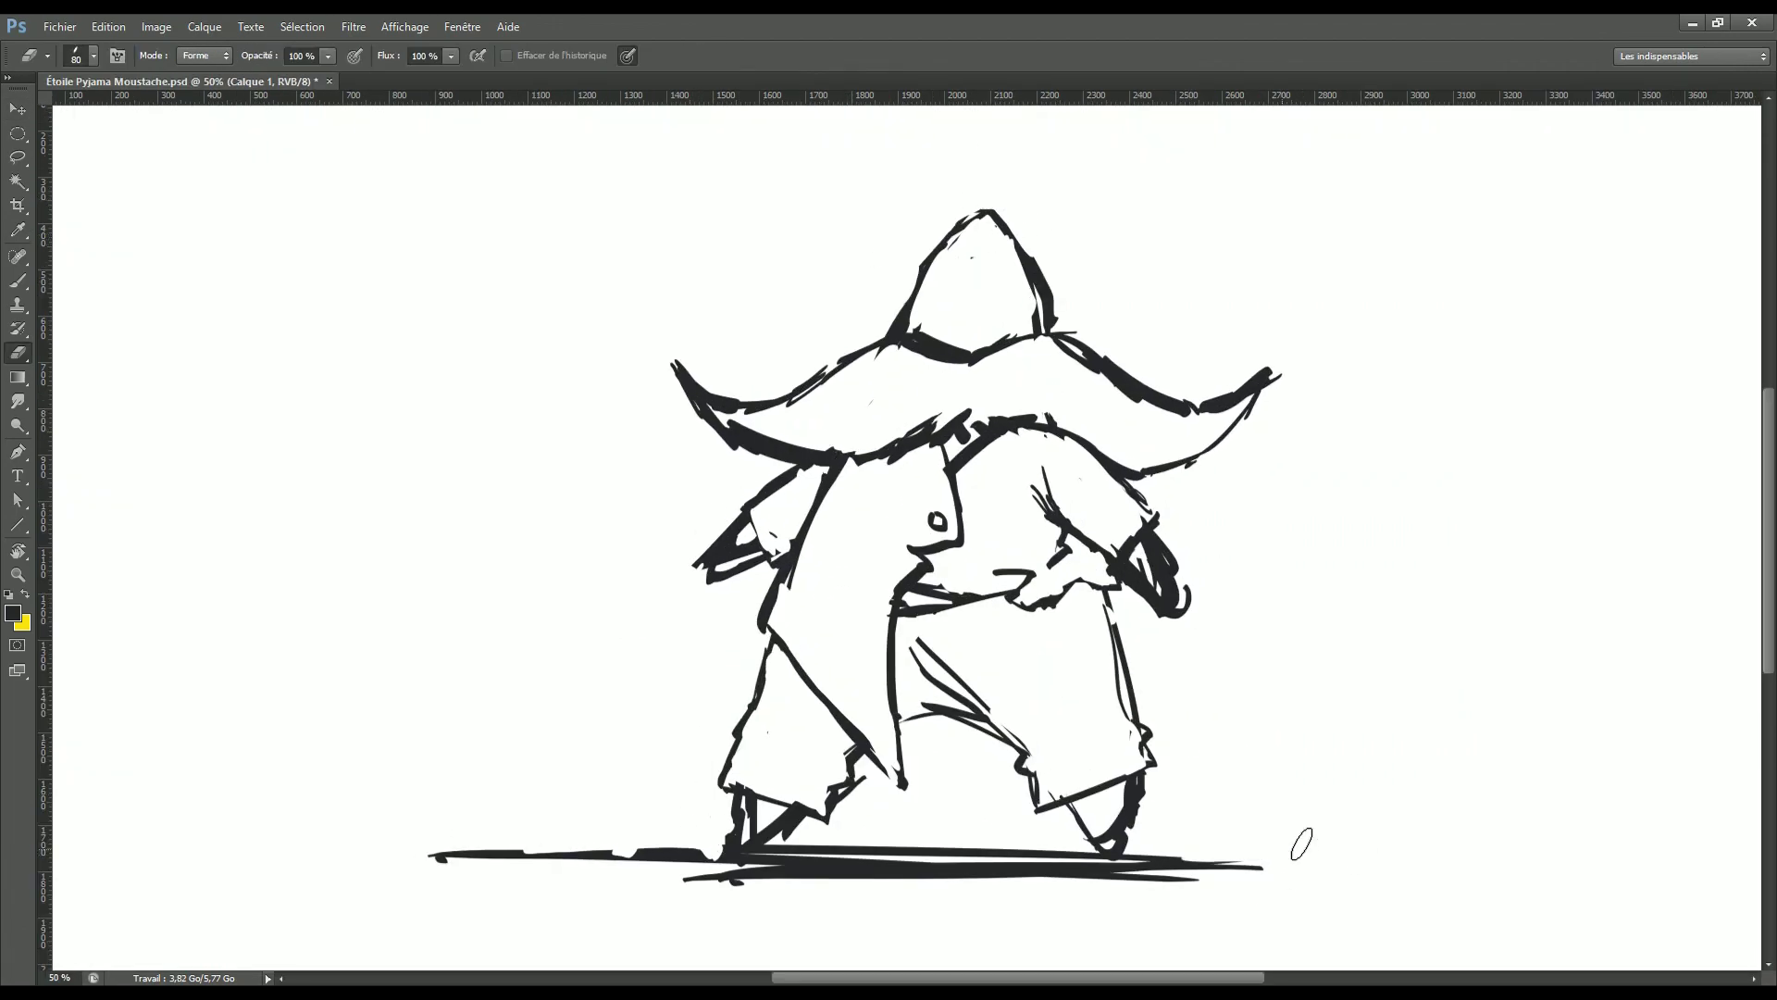
key("x")
left_click(13, 613)
Step: Paint the head tip, both gloves and both shoes yellow
left_click(1309, 246)
key("b")
left_click_drag(981, 227, 1028, 324)
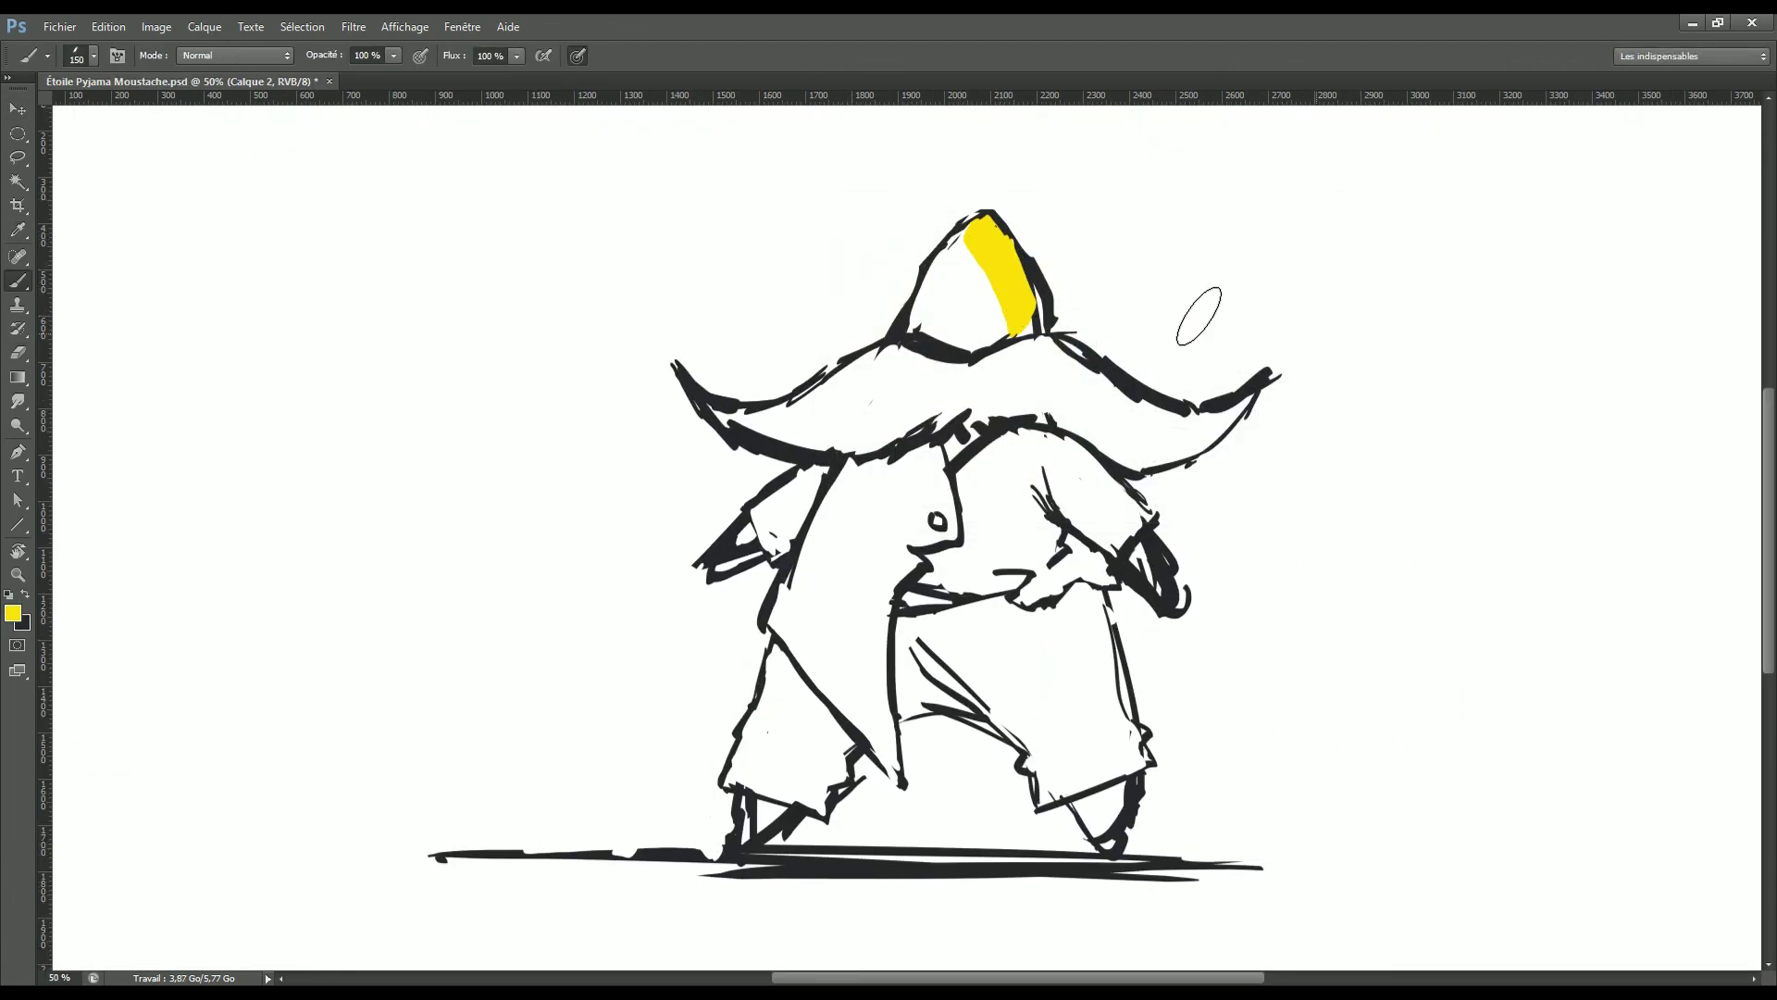
left_click_drag(925, 278, 1000, 347)
left_click_drag(734, 539, 754, 546)
left_click_drag(1134, 551, 1177, 592)
left_click_drag(1078, 819, 1120, 796)
left_click_drag(751, 819, 782, 805)
Step: Choose blue and paint the first stripe on the pyjamas
key("e")
left_click(13, 612)
left_click(1277, 247)
key("b")
mouse_move(884, 459)
left_mouse_down()
mouse_move(783, 635)
mouse_move(833, 704)
mouse_move(935, 536)
mouse_move(860, 764)
mouse_move(889, 608)
left_mouse_up()
left_click(13, 613)
key("Return")
key("b")
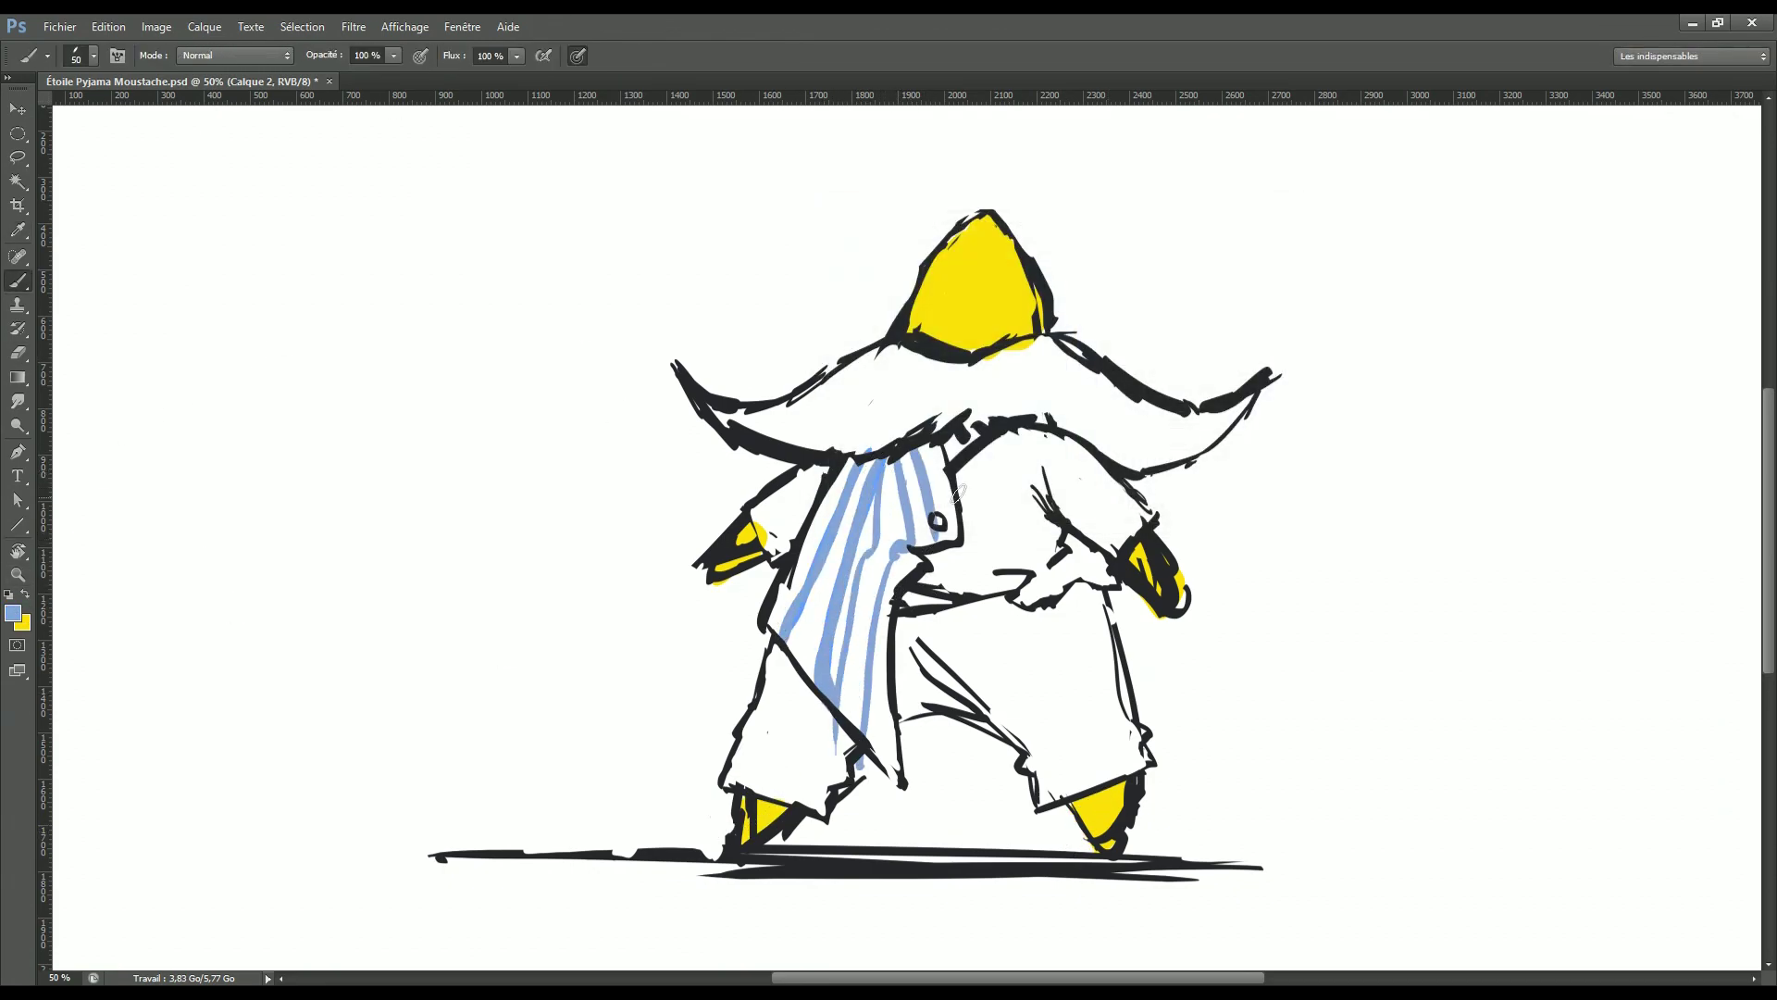
Step: Paint blue stripes across the torso, both pyjama legs and both sleeves
left_click_drag(968, 456, 963, 552)
left_click_drag(983, 452, 979, 555)
left_click_drag(1005, 437, 995, 541)
left_click_drag(1023, 427, 1040, 527)
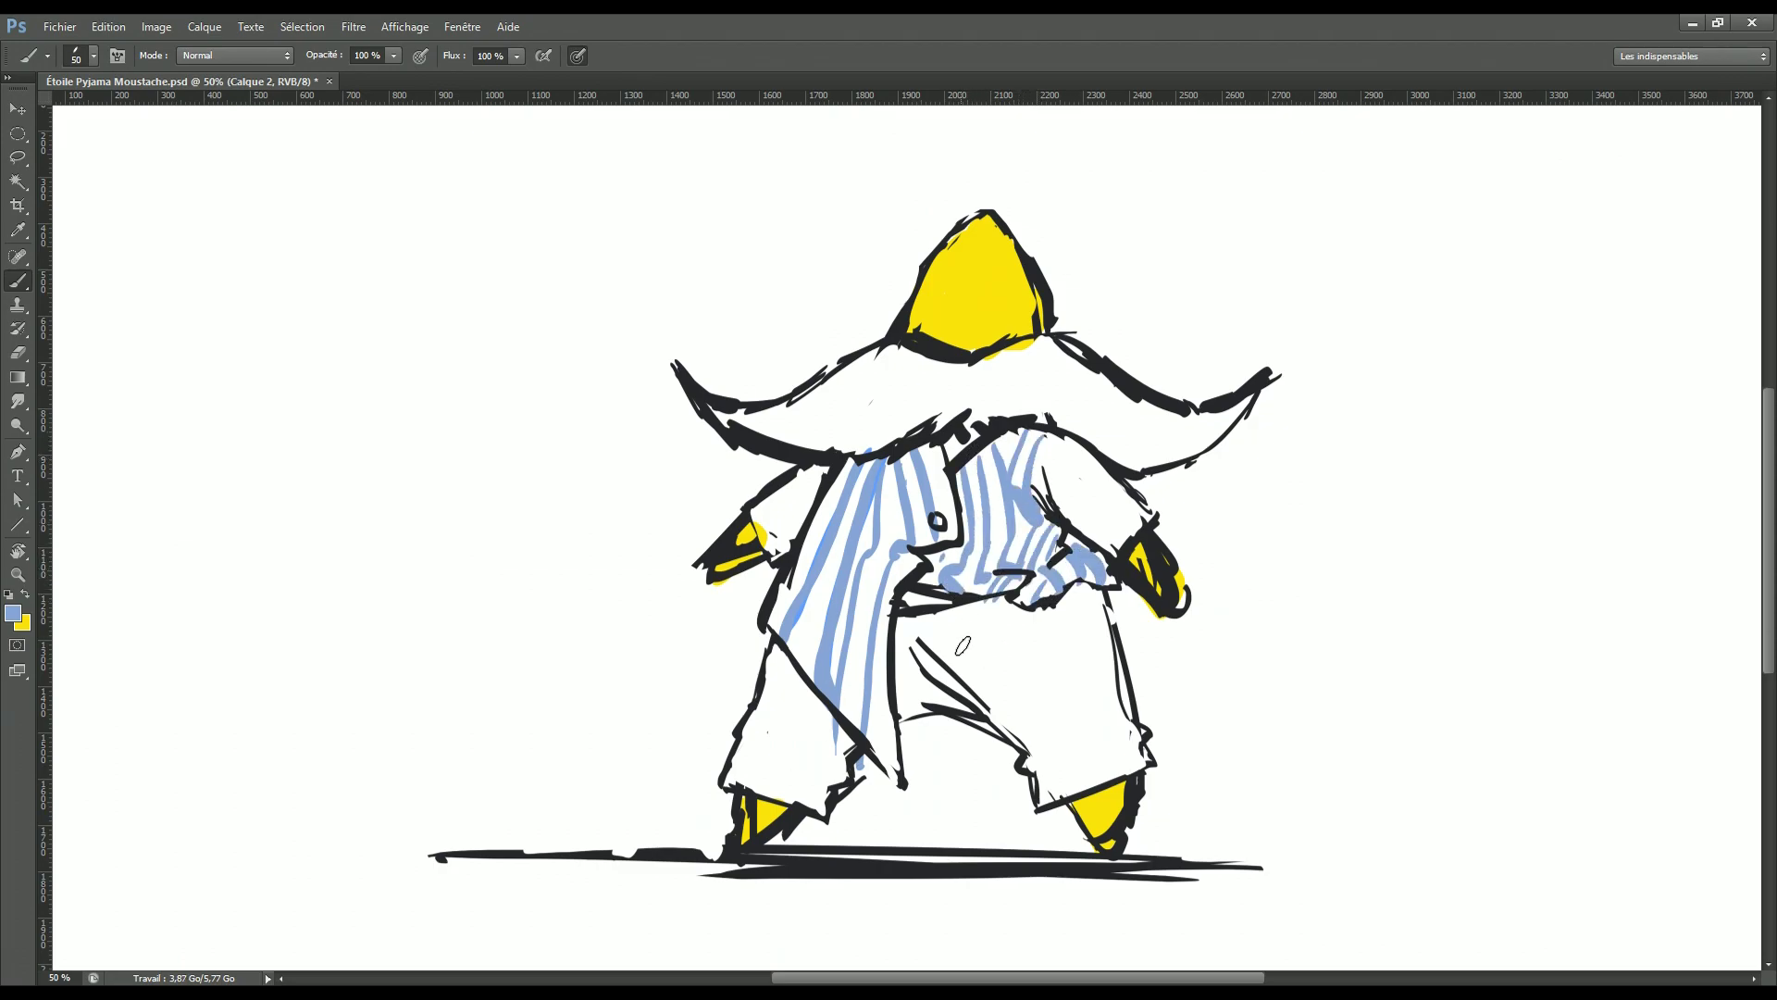
left_click_drag(962, 616, 1050, 796)
left_click_drag(1037, 602, 1101, 778)
left_click_drag(1078, 690, 1120, 778)
mouse_move(935, 620)
left_mouse_down()
mouse_move(990, 726)
mouse_move(898, 717)
mouse_move(801, 798)
left_mouse_up()
left_click_drag(814, 665, 745, 792)
mouse_move(1064, 440)
left_mouse_down()
mouse_move(1131, 529)
mouse_move(1118, 555)
left_mouse_up()
left_click_drag(819, 467, 763, 548)
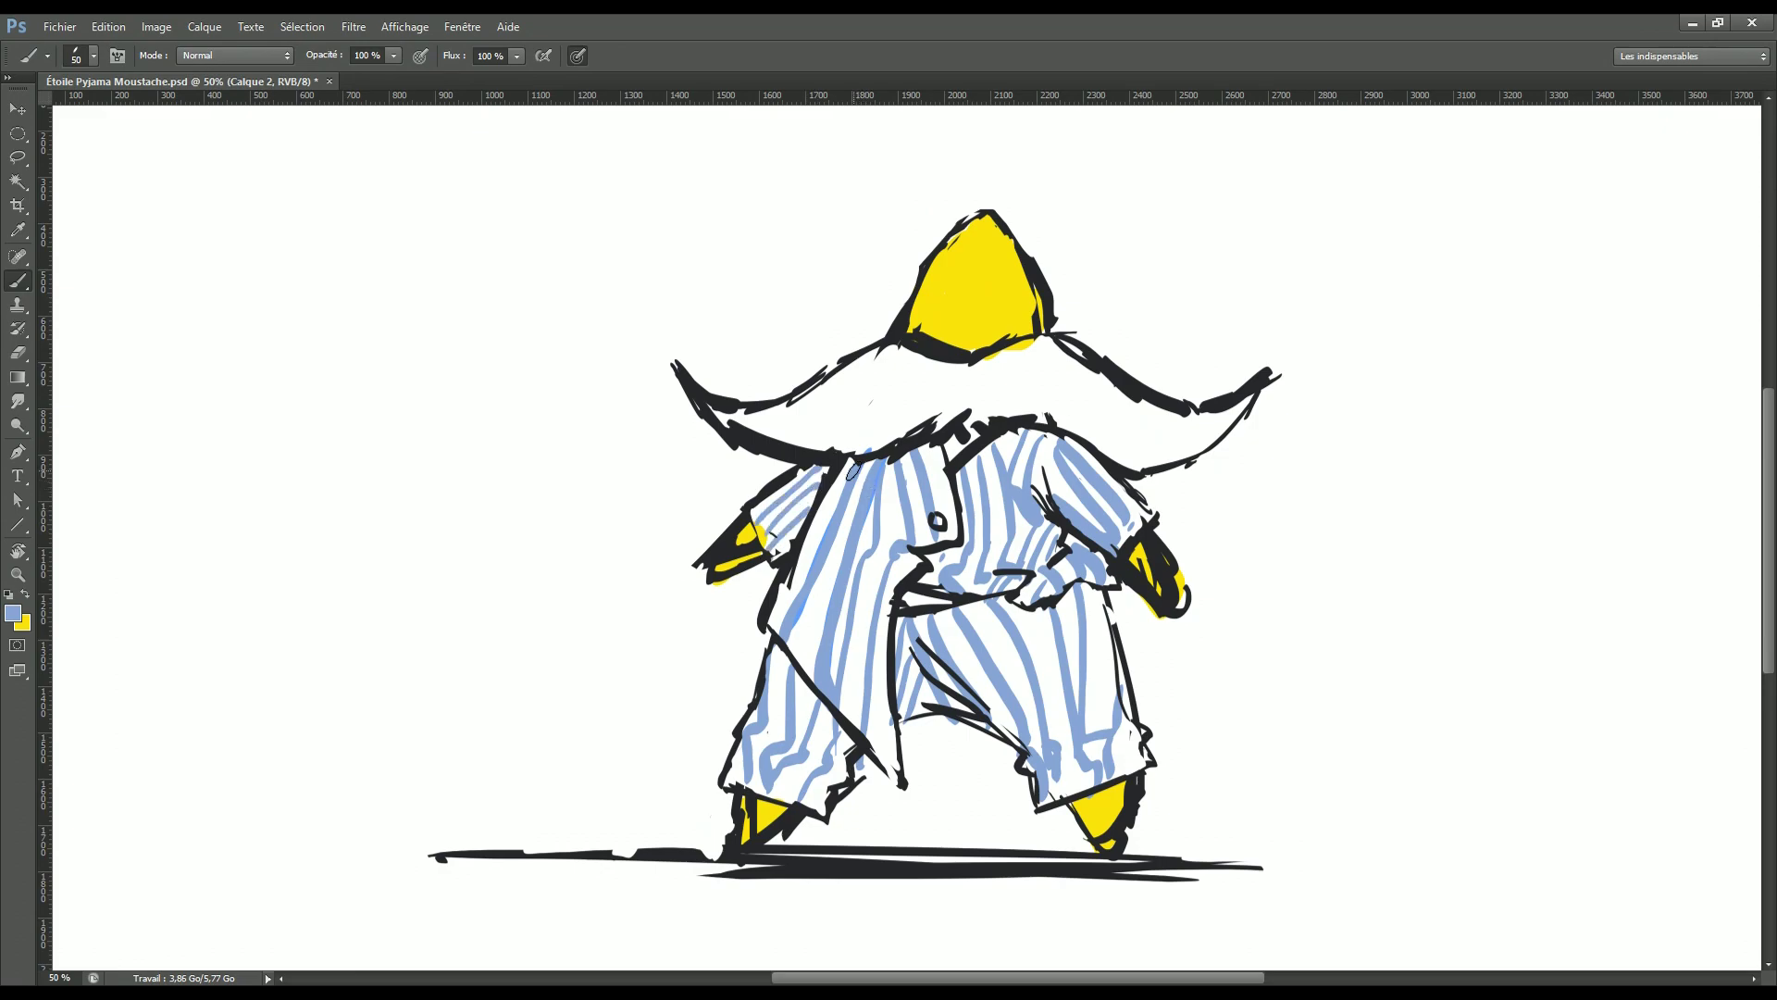
Step: Fill the mustache with brown and zoom out to see the whole image
left_click(13, 613)
left_click(917, 412)
left_click(1273, 246)
mouse_move(833, 365)
left_mouse_down()
mouse_move(1101, 371)
mouse_move(768, 412)
mouse_move(944, 426)
mouse_move(1259, 394)
mouse_move(1063, 396)
left_mouse_up()
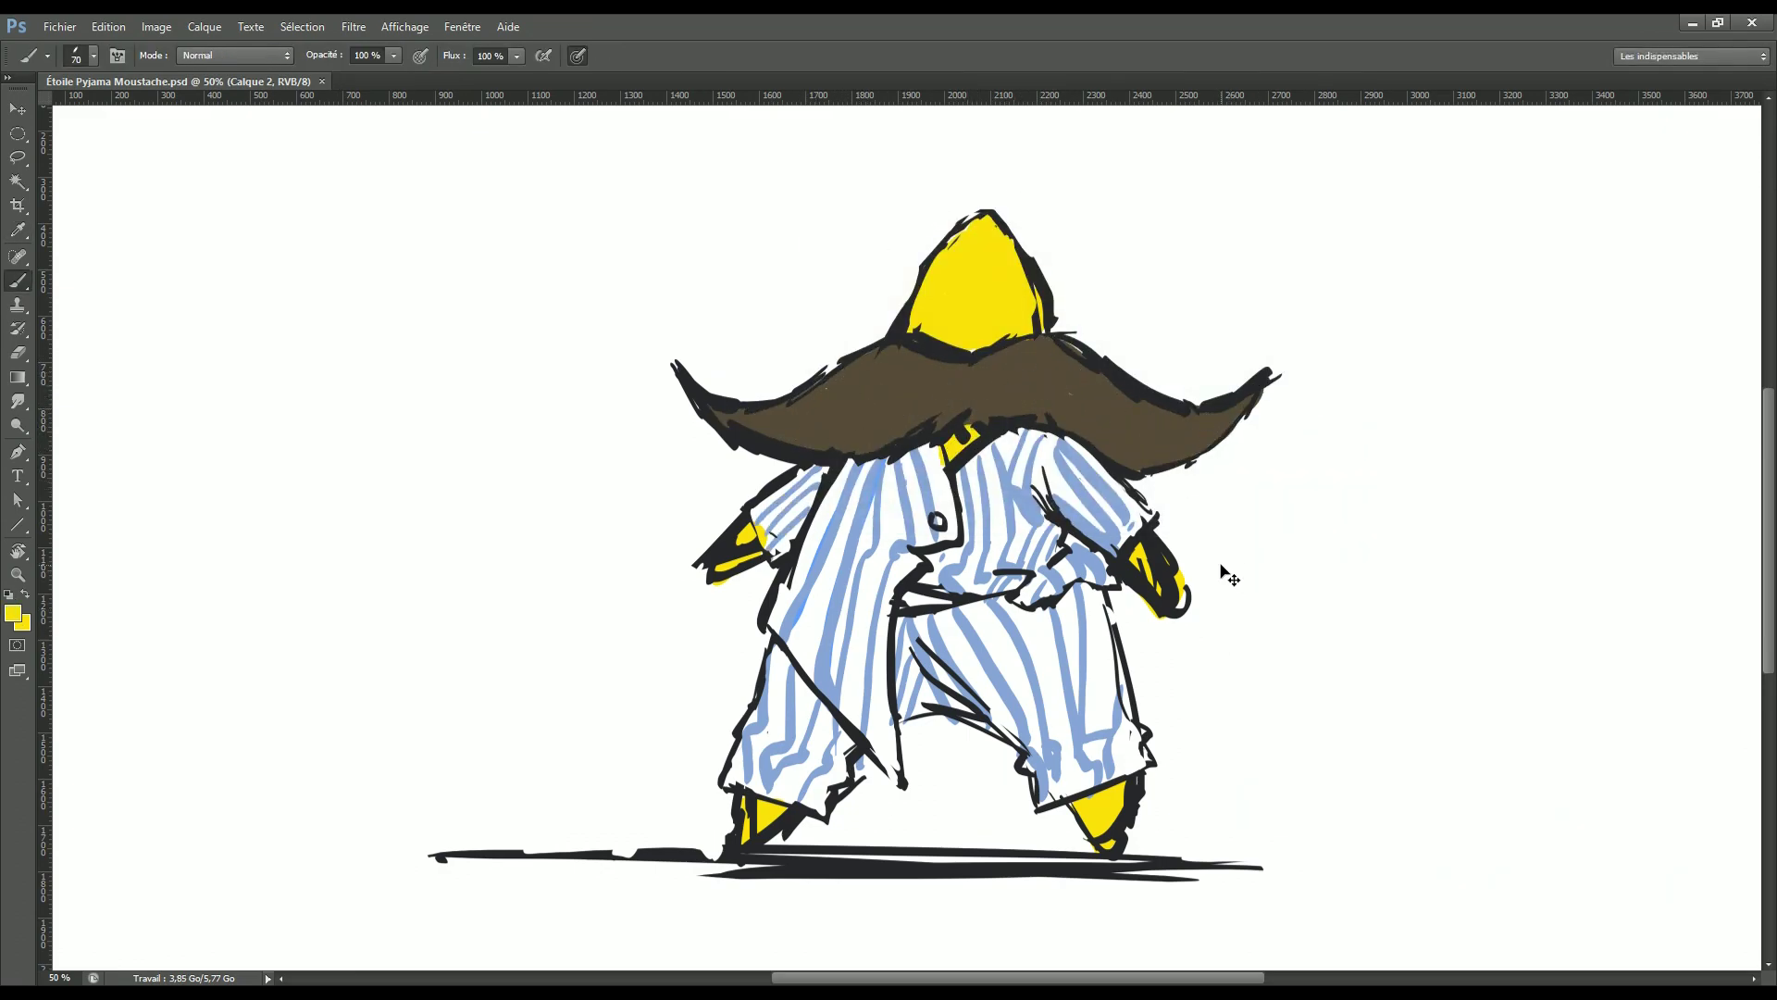
key("ctrl+minus")
Step: Paint a broad dark blue-grey wash behind the character with a large brush
left_click(11, 613)
left_click(952, 416)
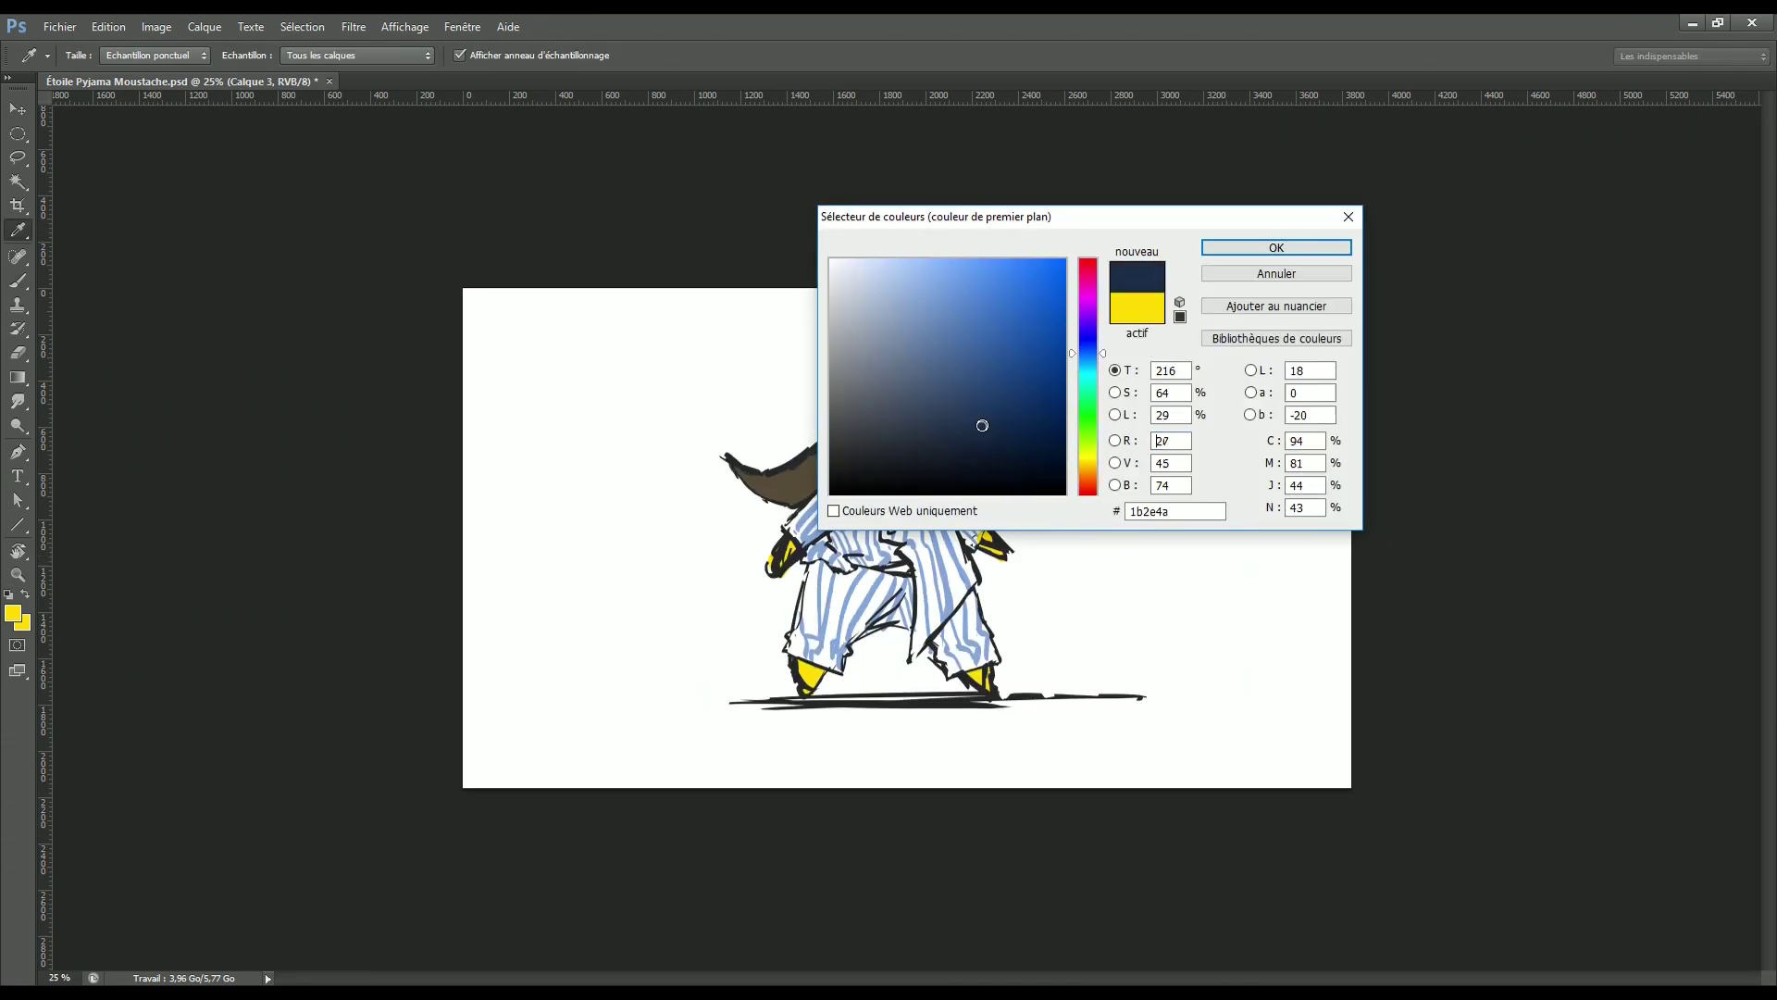
left_click(1329, 246)
left_click(92, 55)
scroll(278, 370, "down", 1)
mouse_move(1064, 602)
left_mouse_down()
mouse_move(661, 462)
mouse_move(719, 448)
mouse_move(595, 466)
mouse_move(569, 629)
left_mouse_up()
Step: Paint a light blue-grey ground band under the character with the 91 px brush
left_click(92, 56)
left_click(423, 452)
left_click(11, 613)
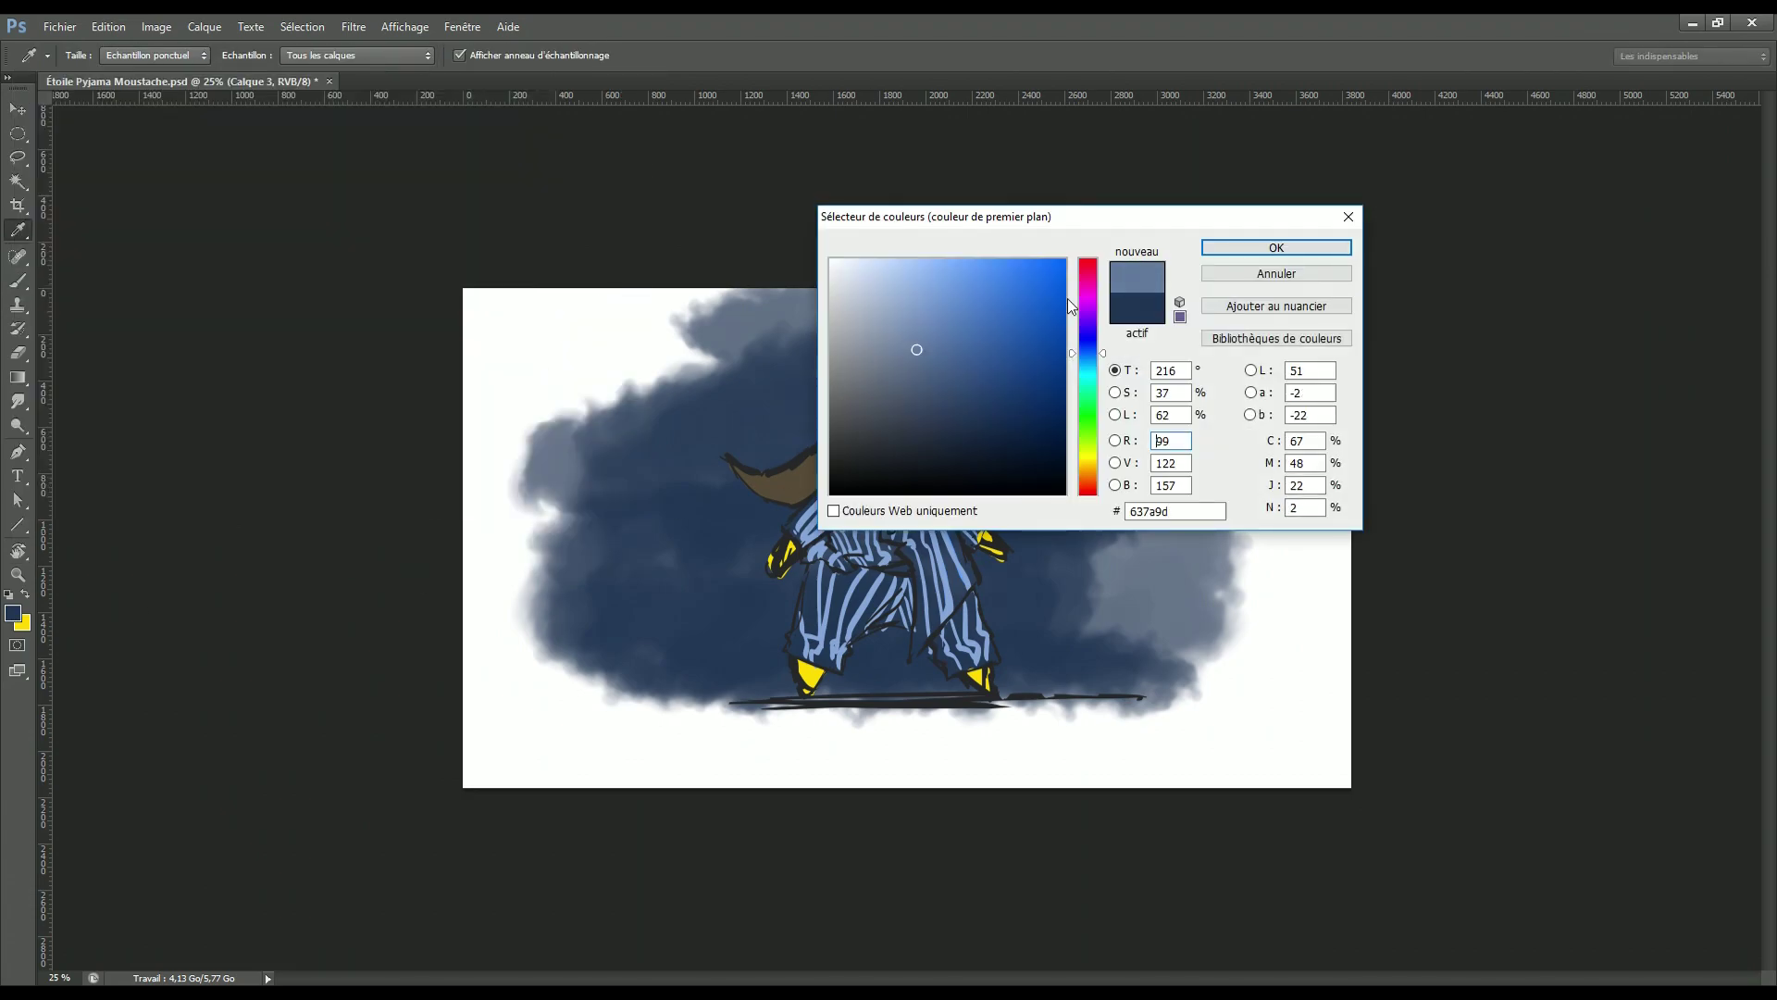
left_click(1277, 247)
left_click_drag(597, 718, 1263, 713)
left_click_drag(505, 740, 1311, 768)
key("ctrl+plus")
key("ctrl+plus")
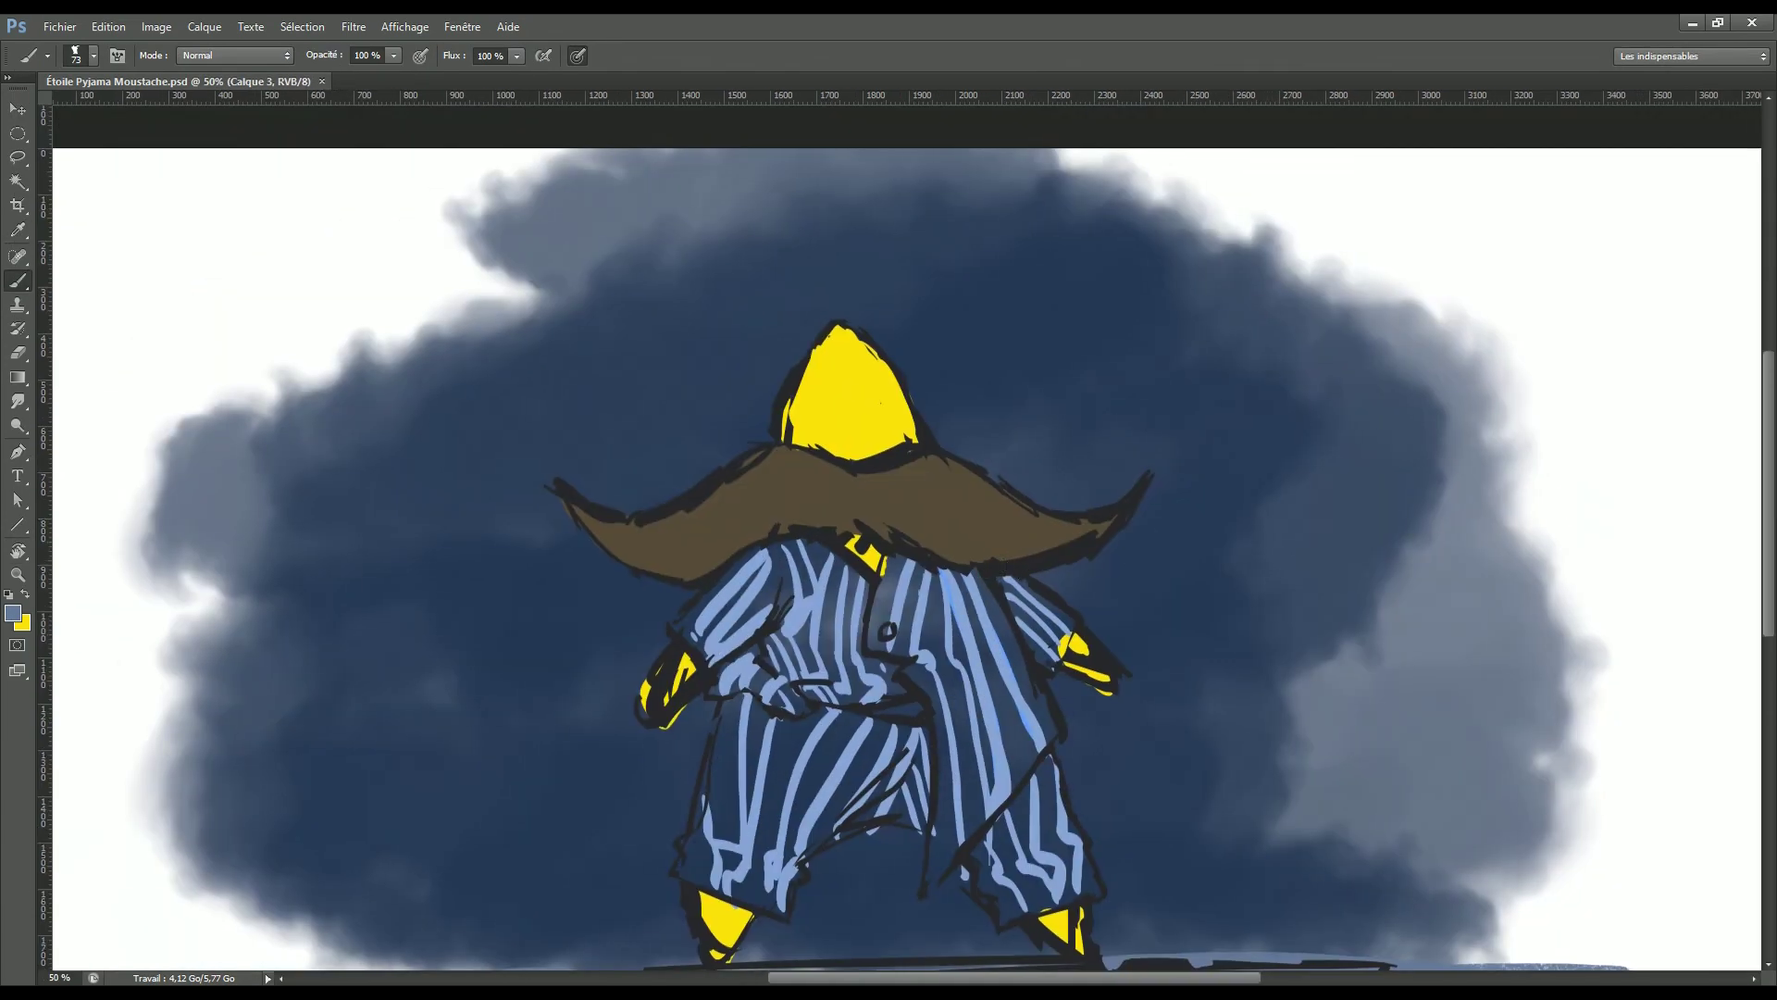
Step: On a new layer, paint white over the pyjama top, trousers and right leg
key("ctrl+alt+shift+n")
mouse_move(824, 546)
left_mouse_down()
mouse_move(731, 685)
mouse_move(712, 796)
mouse_move(750, 891)
mouse_move(833, 740)
left_mouse_up()
key("bracketright")
key("bracketright")
mouse_move(805, 833)
left_mouse_down()
mouse_move(916, 592)
mouse_move(1037, 630)
mouse_move(902, 800)
mouse_move(999, 898)
mouse_move(1083, 861)
left_mouse_up()
key("e")
left_click_drag(958, 870, 976, 914)
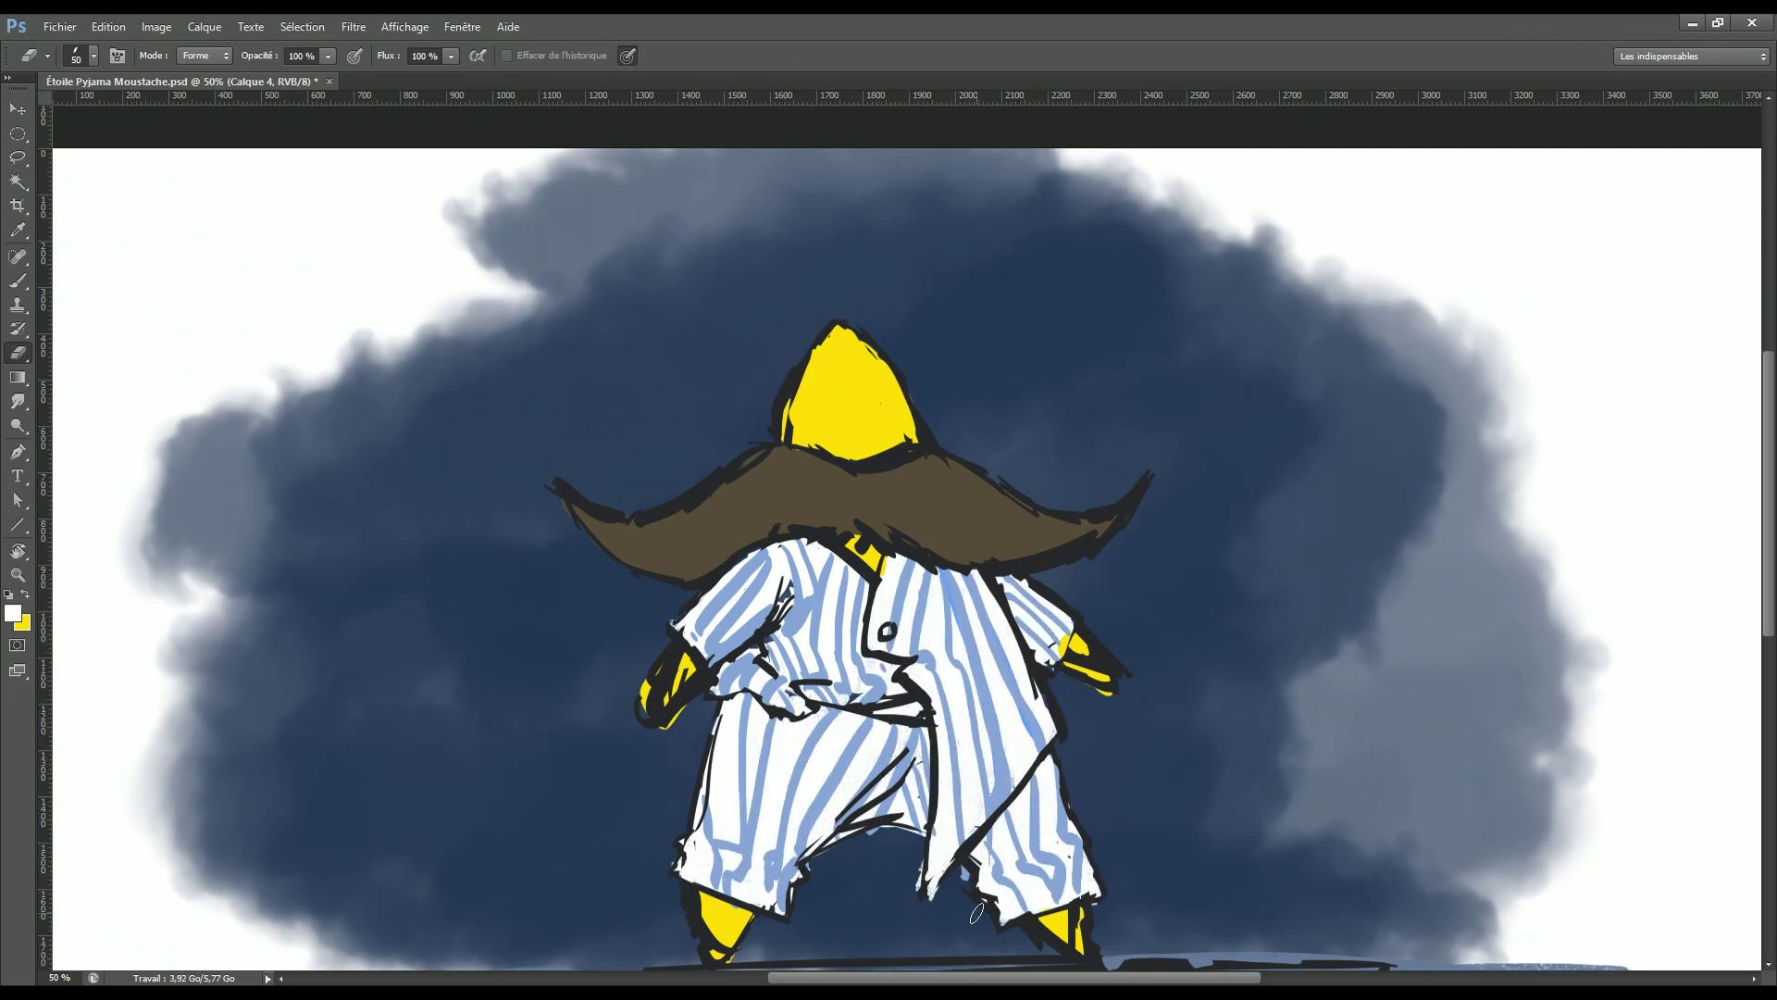
Step: Add another new layer for the mustache shading
right_click(55, 204)
key("Escape")
key("ctrl+alt+shift+n")
left_click(13, 613)
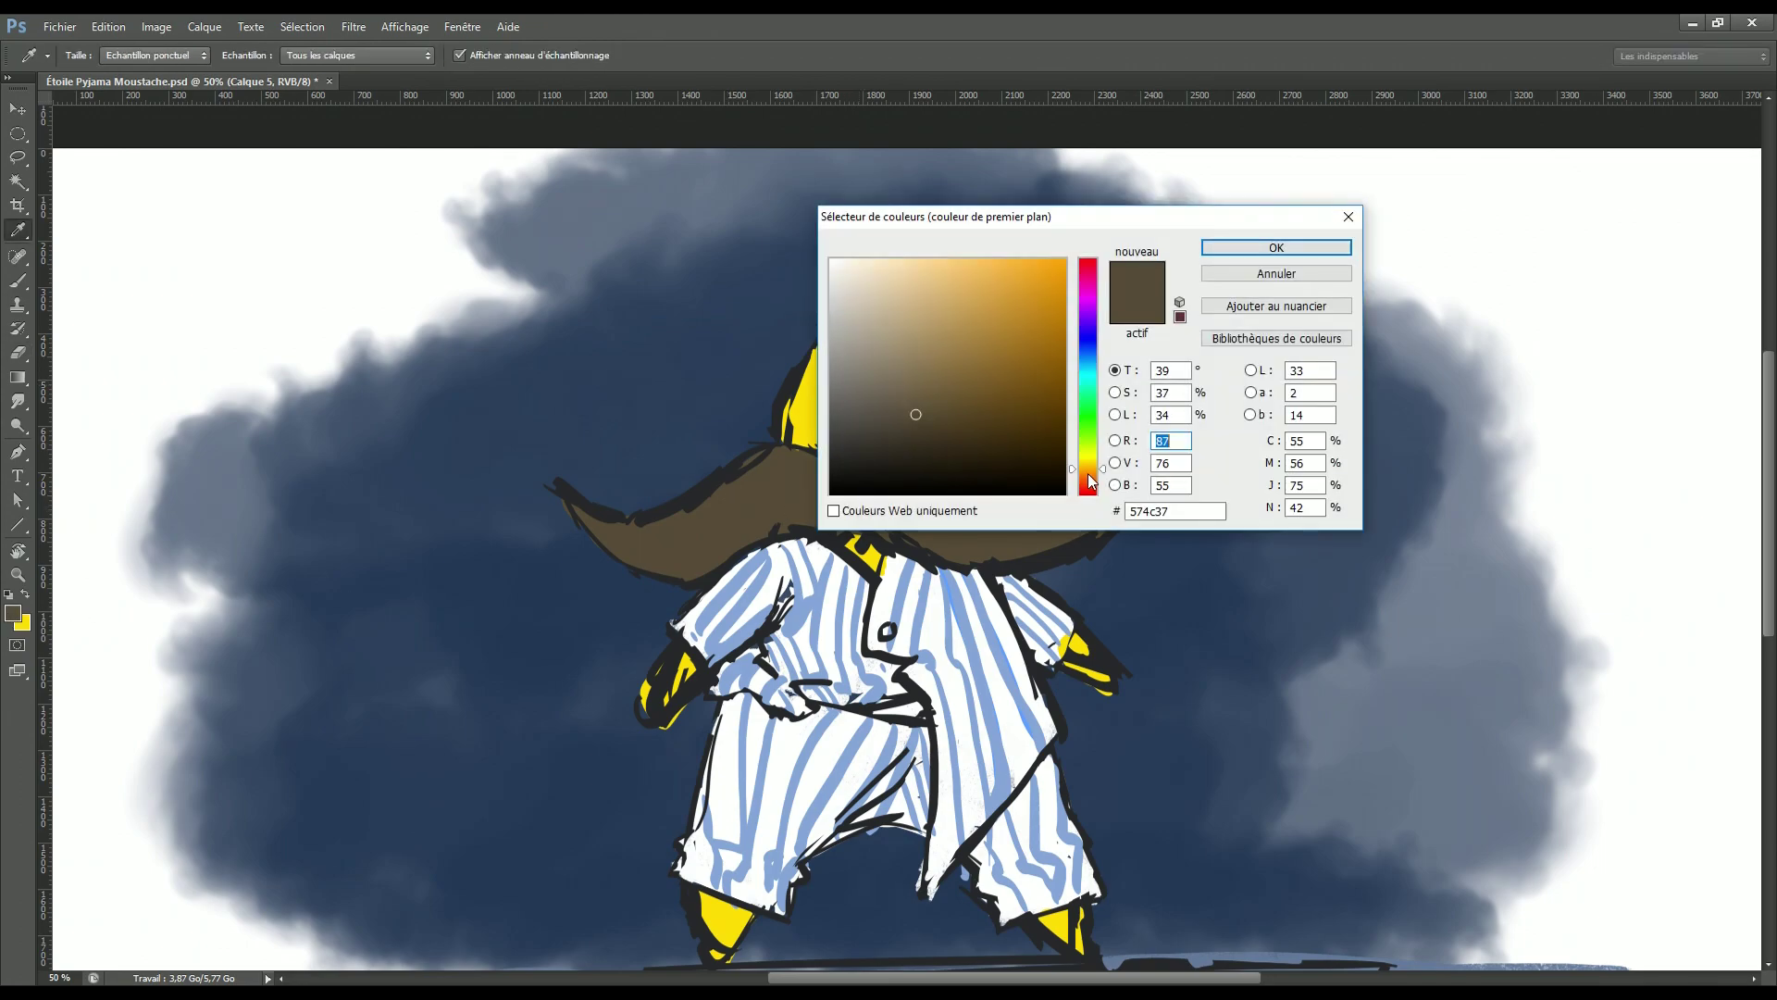
Step: Brush dark brown shading along the mustache, darkening its left part with a sampled brown
key("Return")
left_click(13, 613)
key("Return")
key("b")
right_click(408, 370)
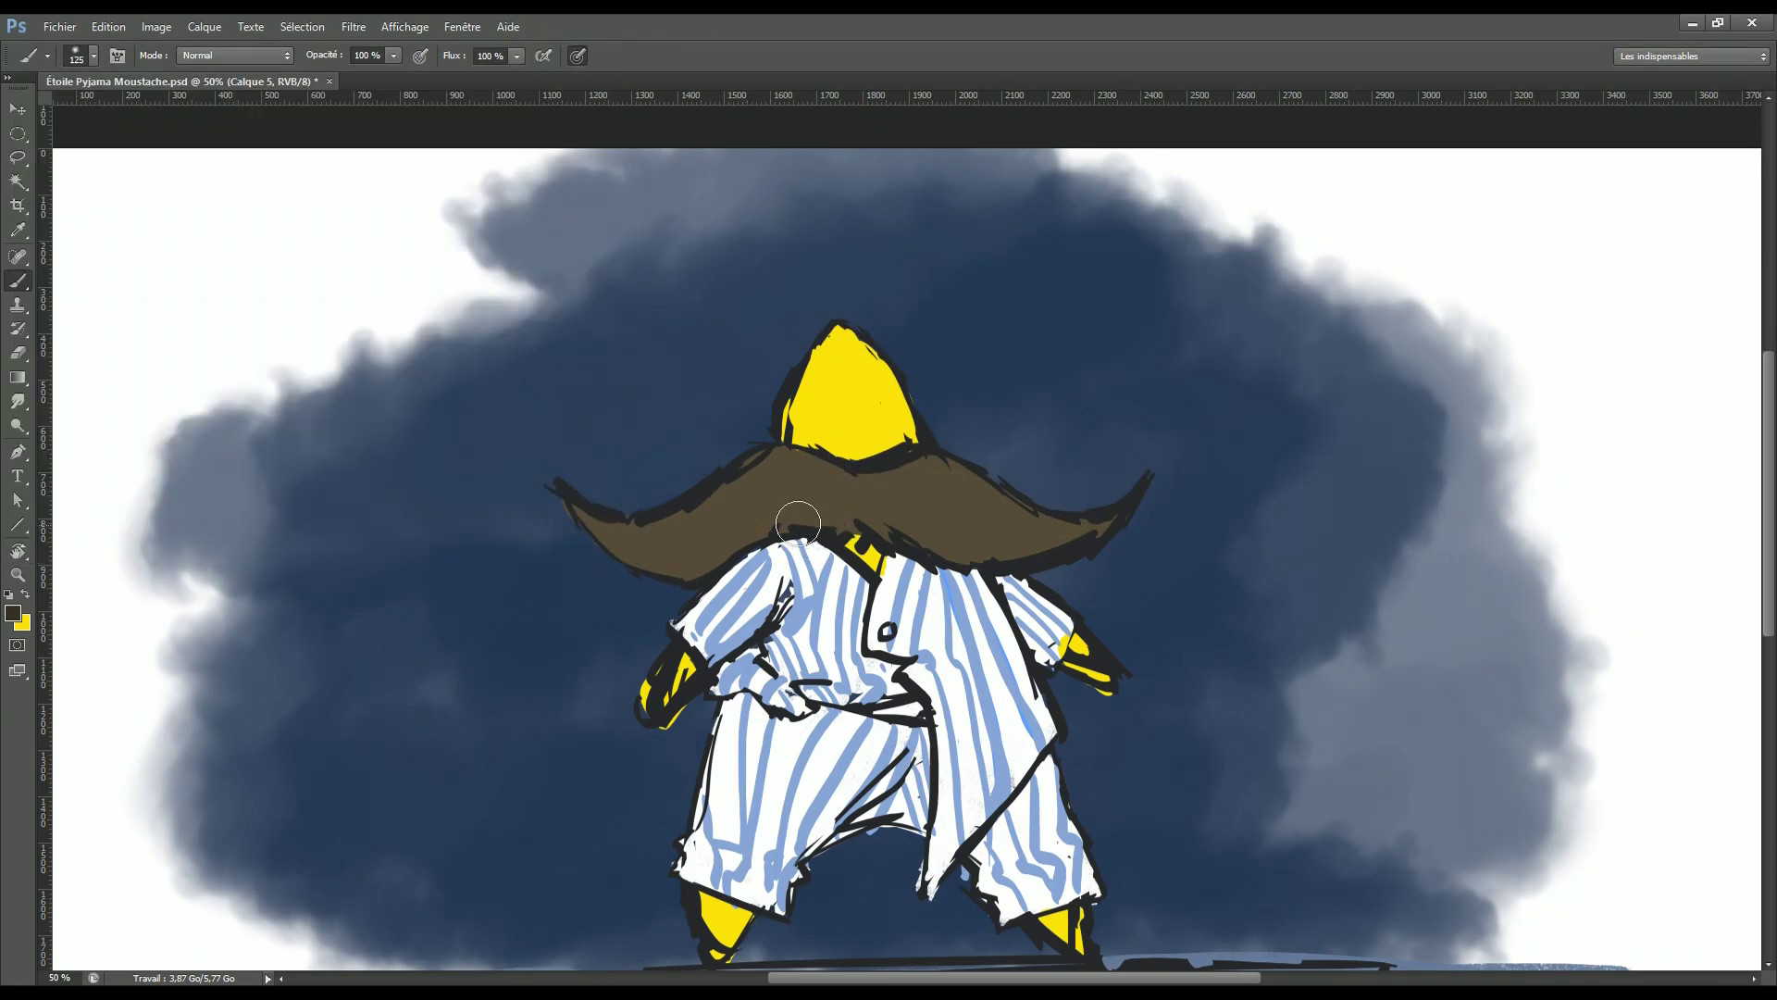
left_click_drag(615, 541, 829, 518)
left_click_drag(657, 514, 1064, 514)
key("i")
key("Return")
key("b")
left_click_drag(791, 468, 796, 488)
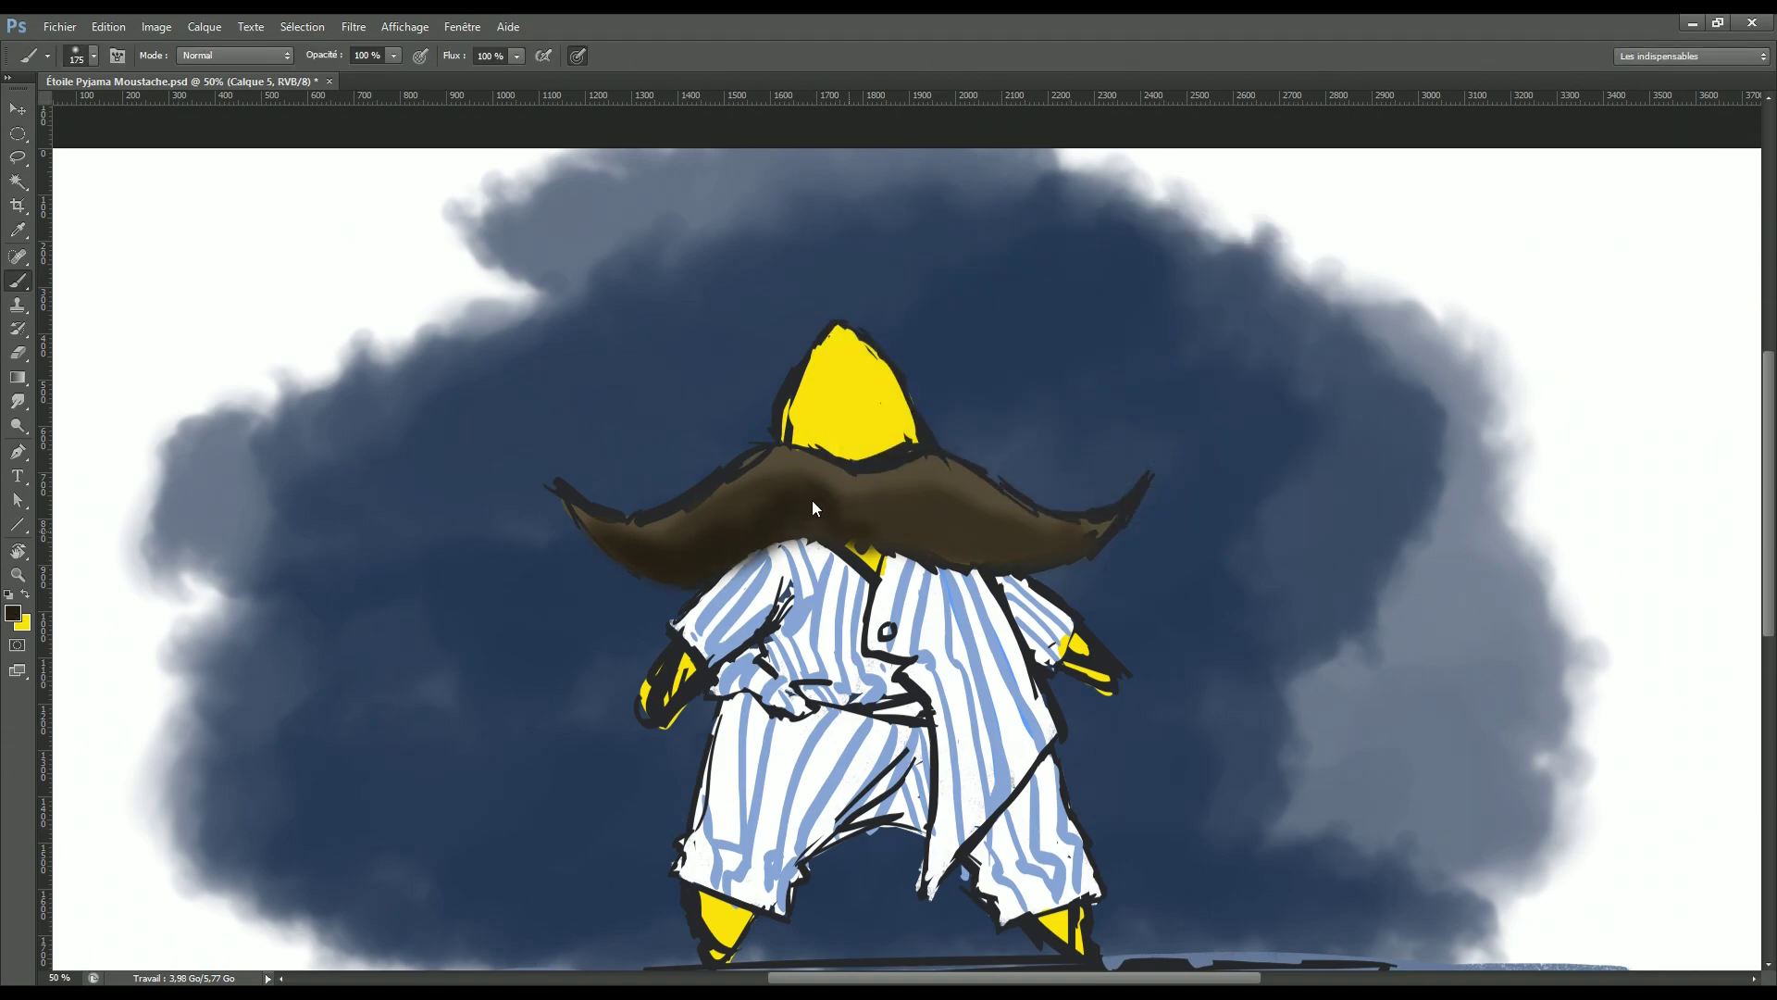
Step: Add light brown highlights to the mustache and shrink the brush
key("i")
left_click(907, 384)
left_click(1217, 245)
key("b")
left_click_drag(1129, 491, 977, 485)
key("i")
key("Return")
key("b")
key("bracketleft")
key("bracketleft")
key("bracketleft")
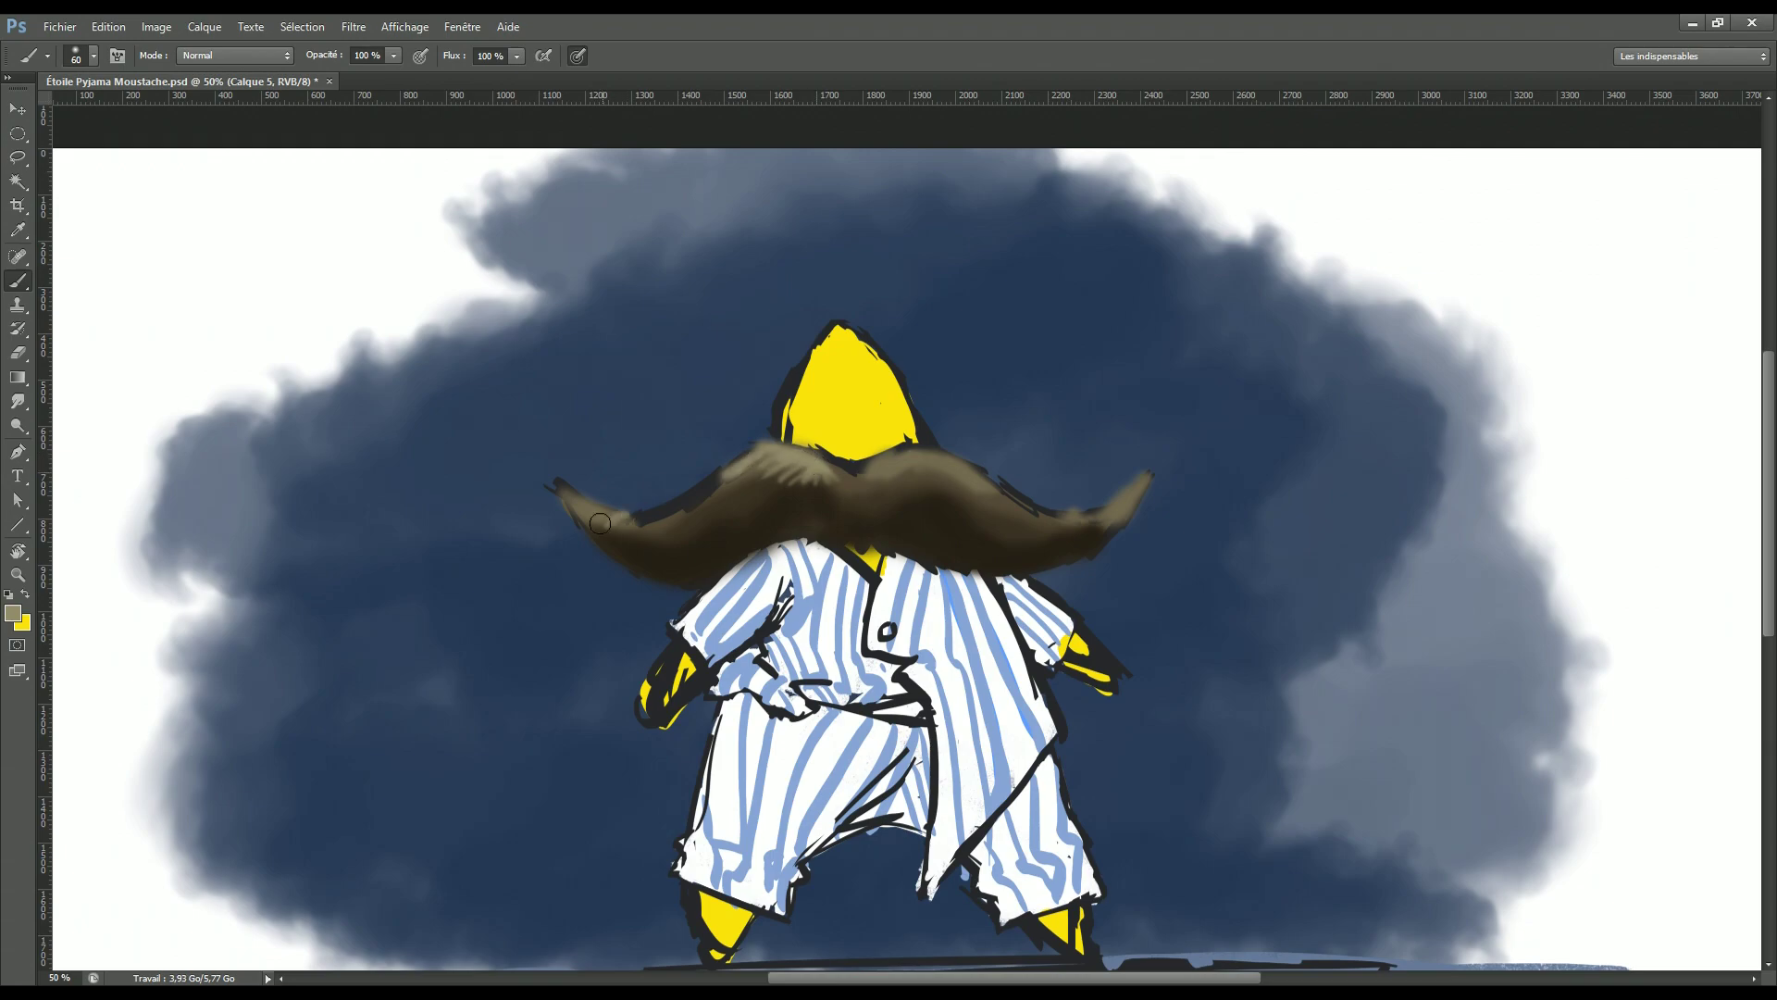
Step: Sample the head's yellow and paint a glow over the head and both hands
key("i")
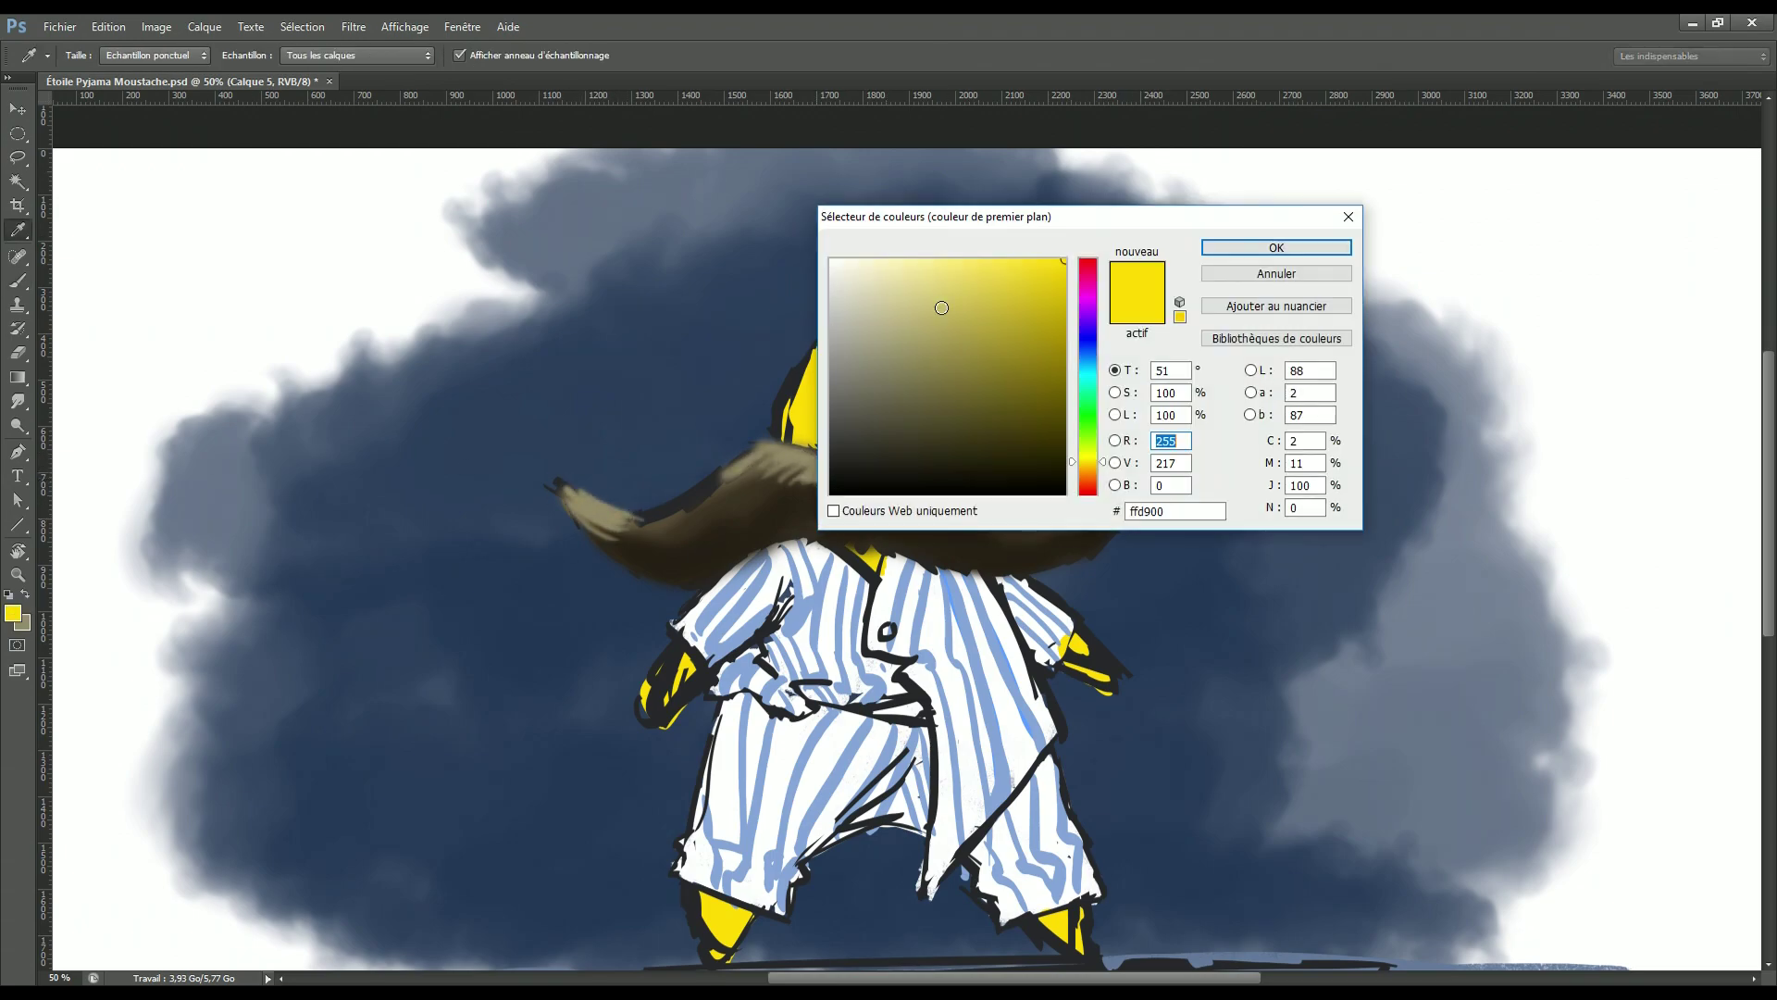
key("Return")
key("Return")
key("b")
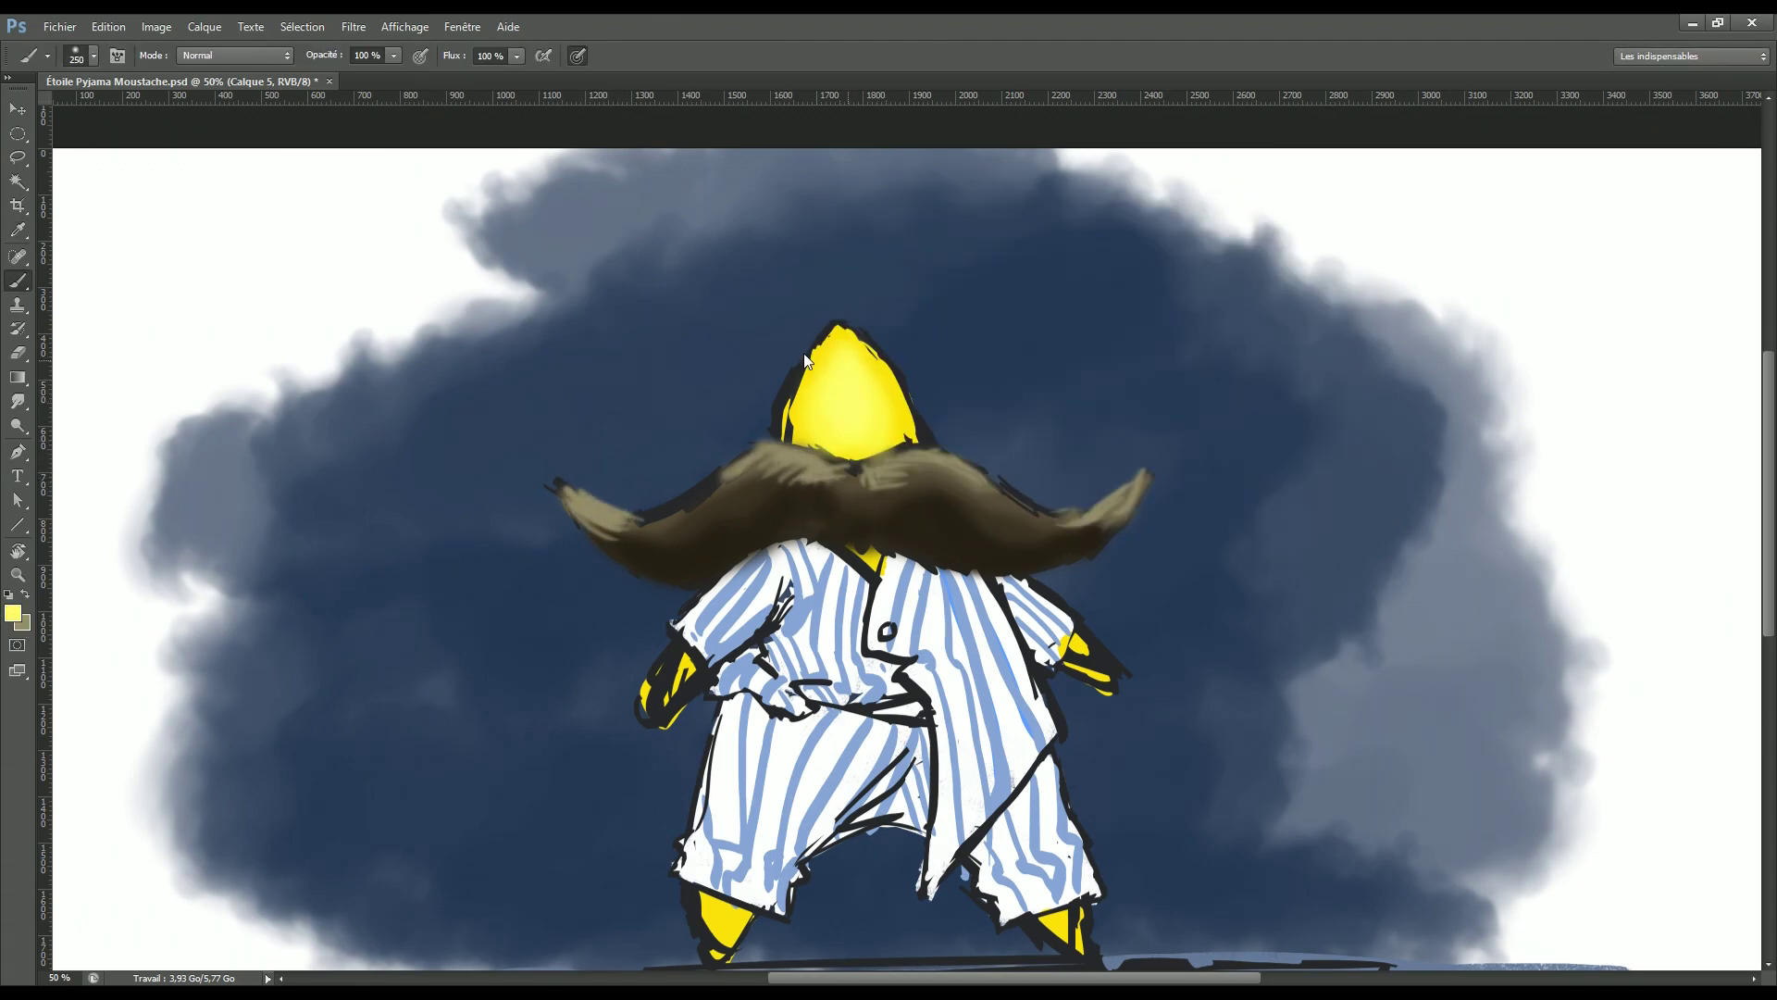
mouse_move(685, 667)
left_mouse_down()
mouse_move(660, 696)
mouse_move(671, 685)
left_mouse_up()
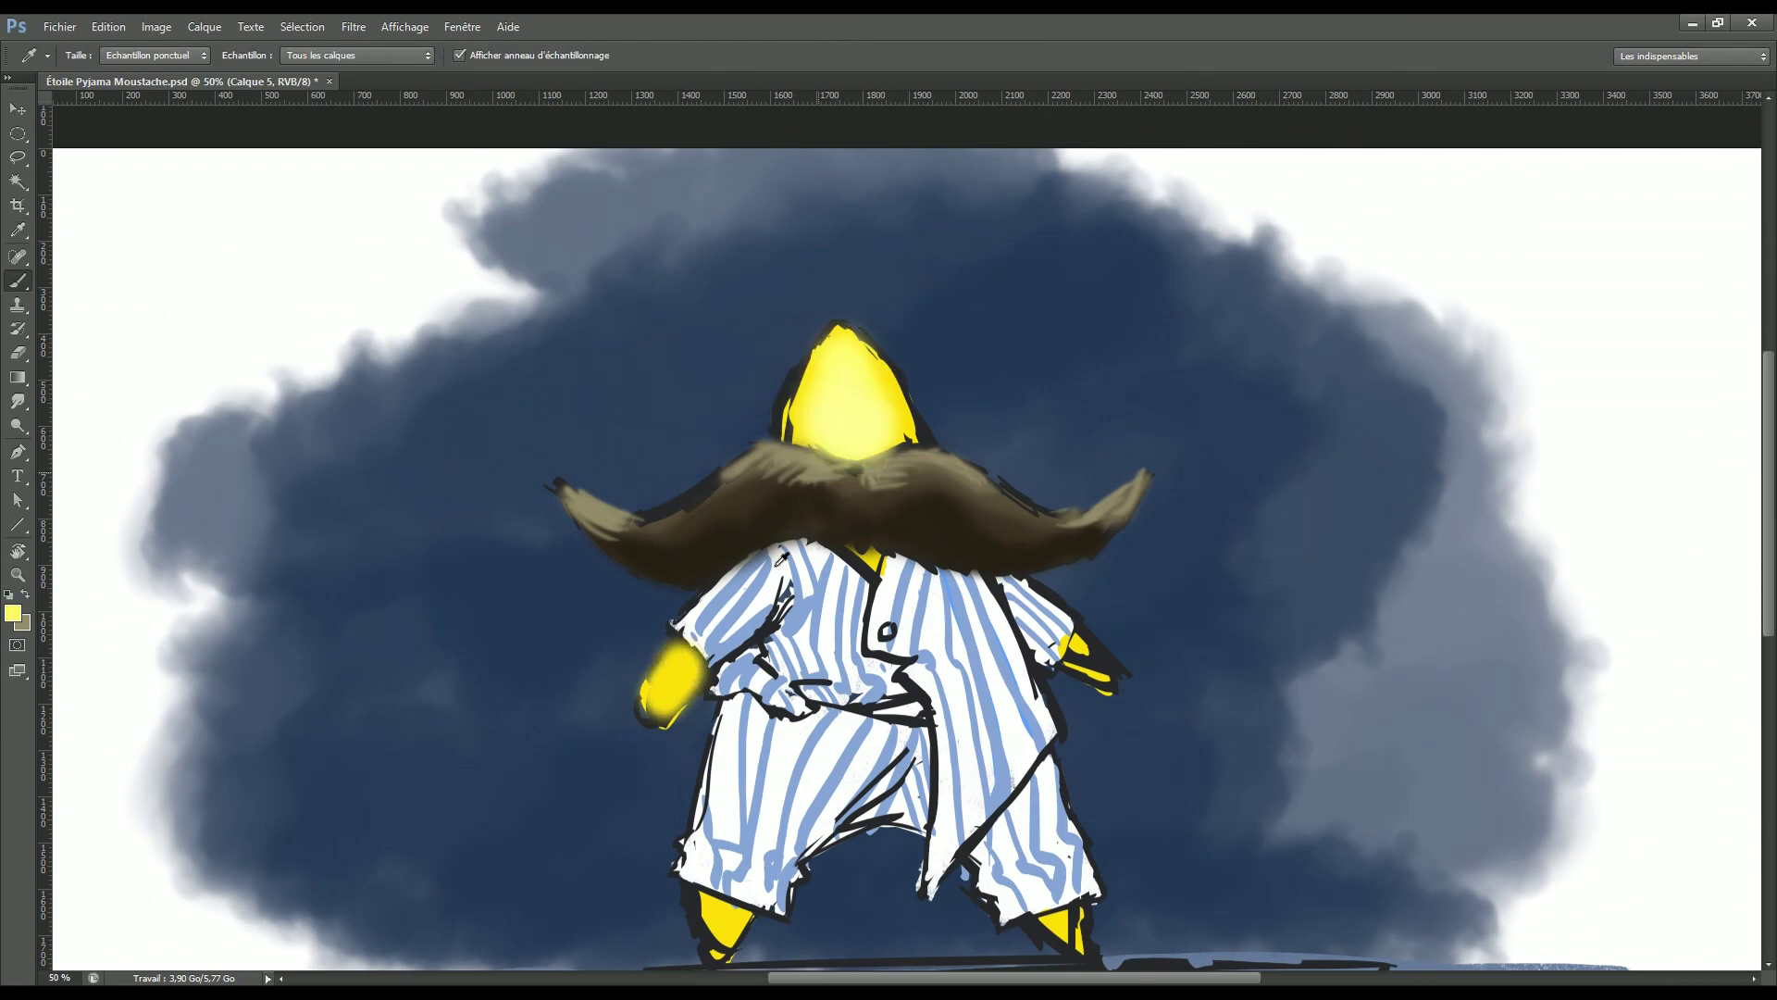
key("bracketleft")
key("bracketleft")
key("bracketleft")
left_click_drag(1078, 653, 1088, 665)
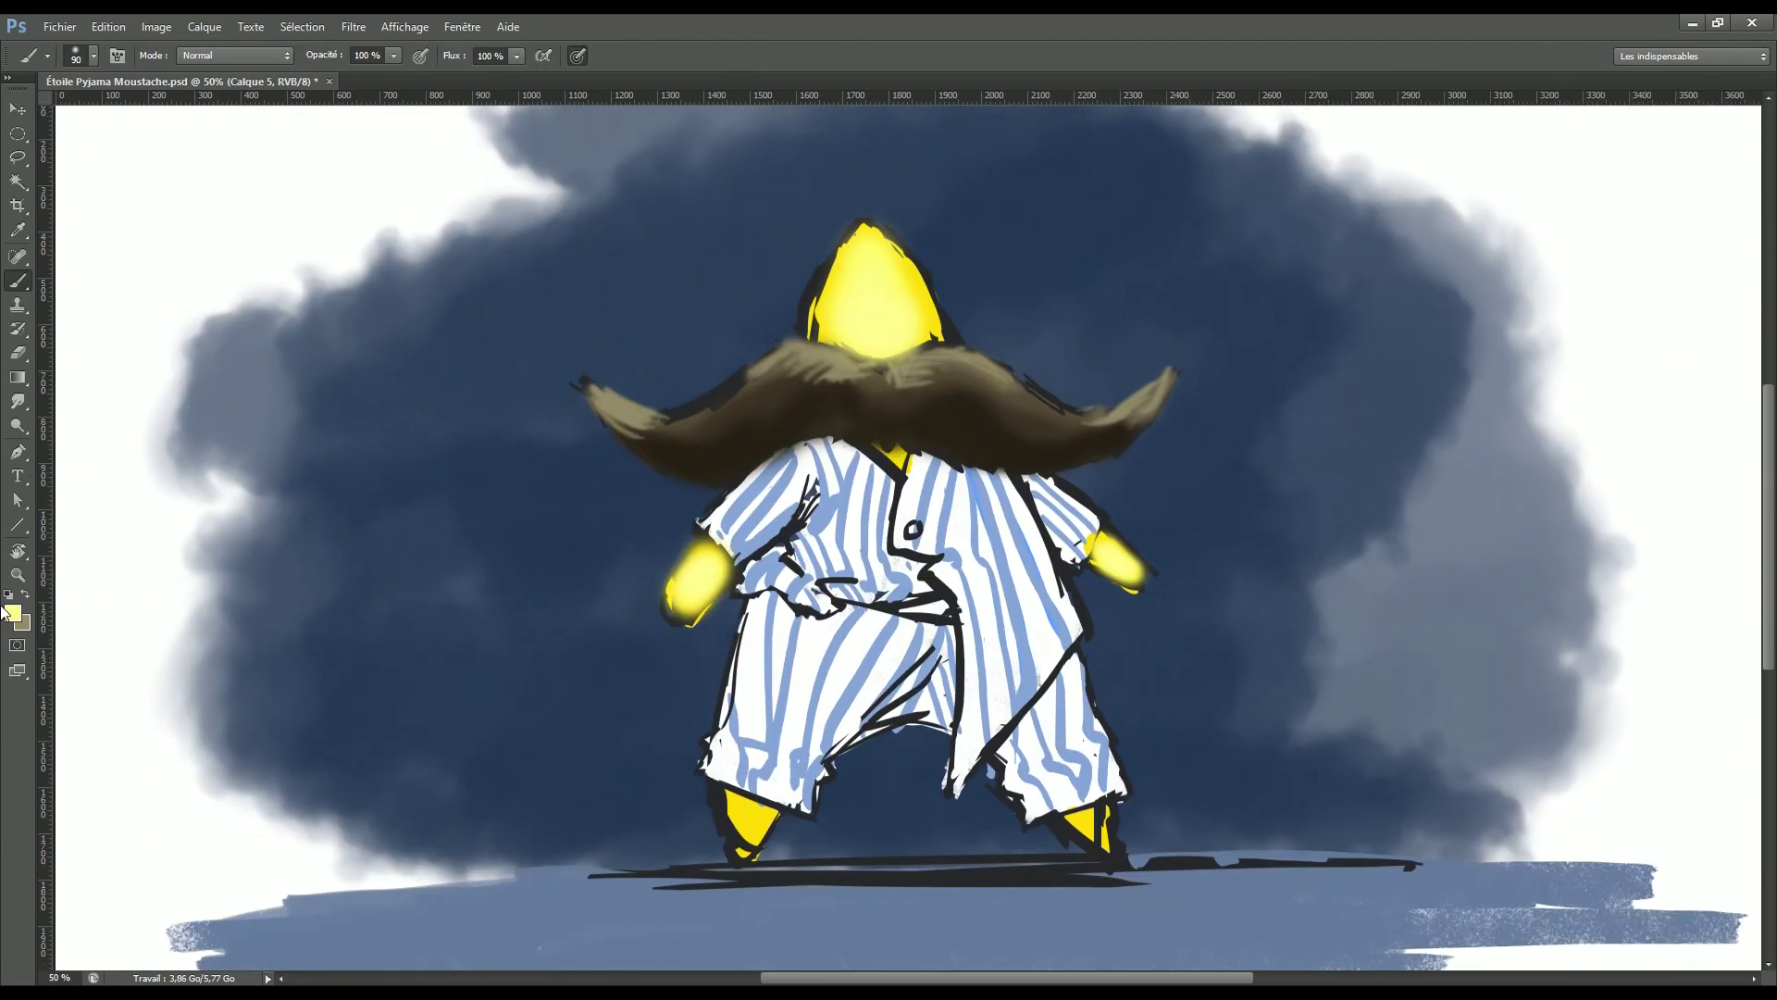
Step: Switch to a paler yellow and brighten the right hand, head and right foot
key("Return")
key("b")
left_click_drag(1139, 576, 1115, 551)
key("bracketleft")
key("bracketleft")
left_click_drag(866, 273, 888, 352)
left_click_drag(1099, 841, 1092, 833)
Step: Repaint the head and brighten the left hand and both feet in pale yellow
key("bracketleft")
key("bracketleft")
key("bracketleft")
left_click_drag(883, 296, 936, 355)
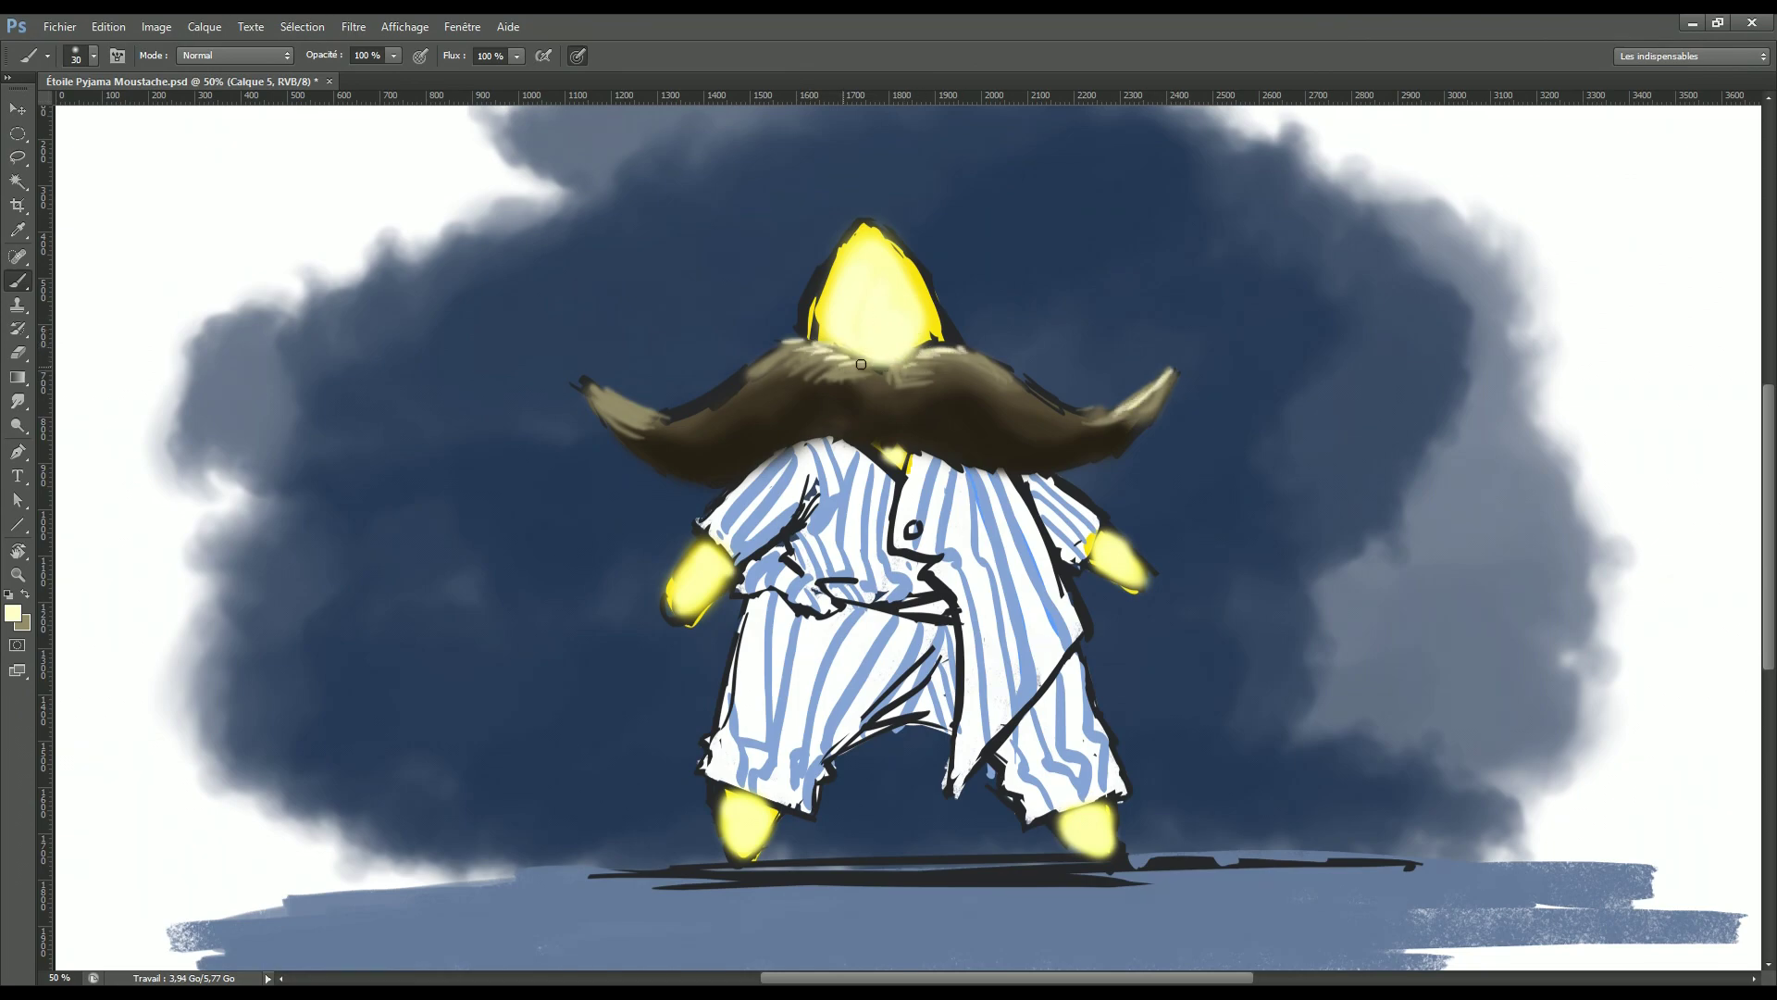
left_click_drag(698, 577, 694, 592)
left_click_drag(745, 814, 740, 828)
left_click_drag(1074, 815, 1078, 824)
Step: On a new layer, shade the upper pyjama top in grey-blue
left_click(13, 618)
key("Return")
key("ctrl+shift+alt+n")
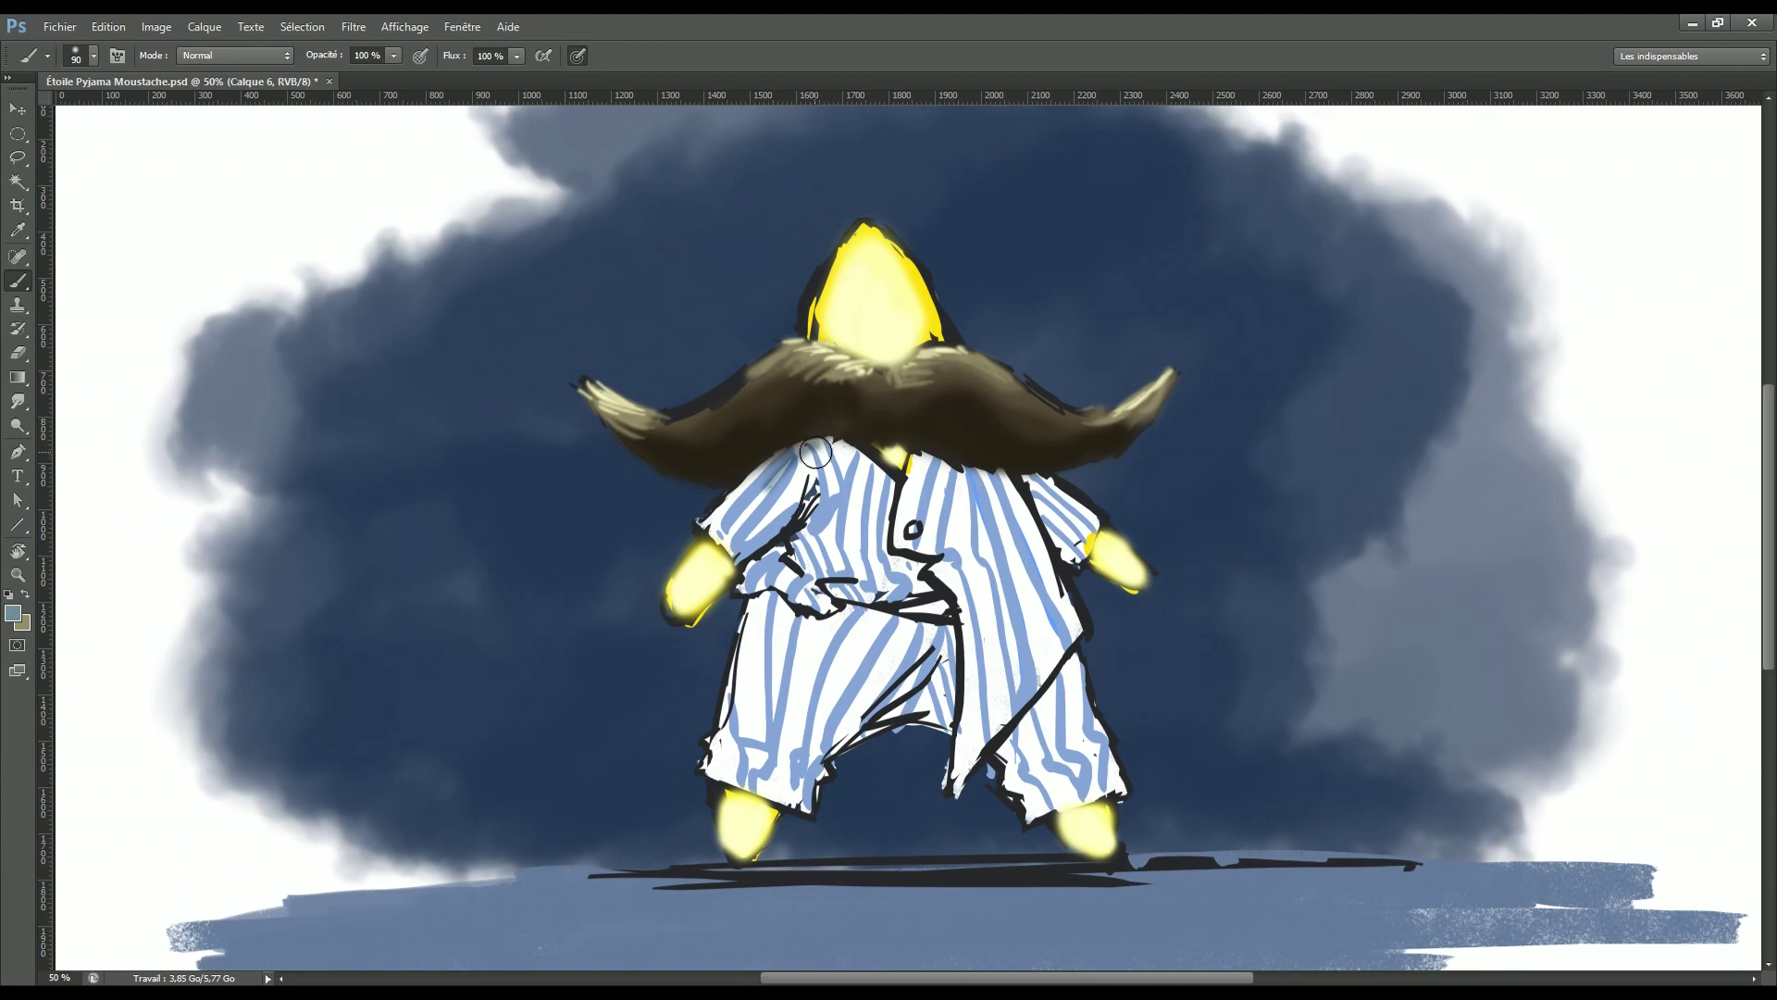
left_click_drag(815, 453, 731, 537)
left_click_drag(759, 463, 870, 537)
left_click_drag(833, 444, 925, 601)
Step: Erase stray shading, then shade the pyjama trousers grey-blue with a larger brush
key("e")
left_click_drag(814, 499, 833, 684)
key("b")
key("bracketright")
key("bracketright")
key("bracketright")
left_click_drag(722, 620, 888, 778)
mouse_move(814, 602)
left_mouse_down()
mouse_move(944, 759)
mouse_move(975, 475)
left_mouse_up()
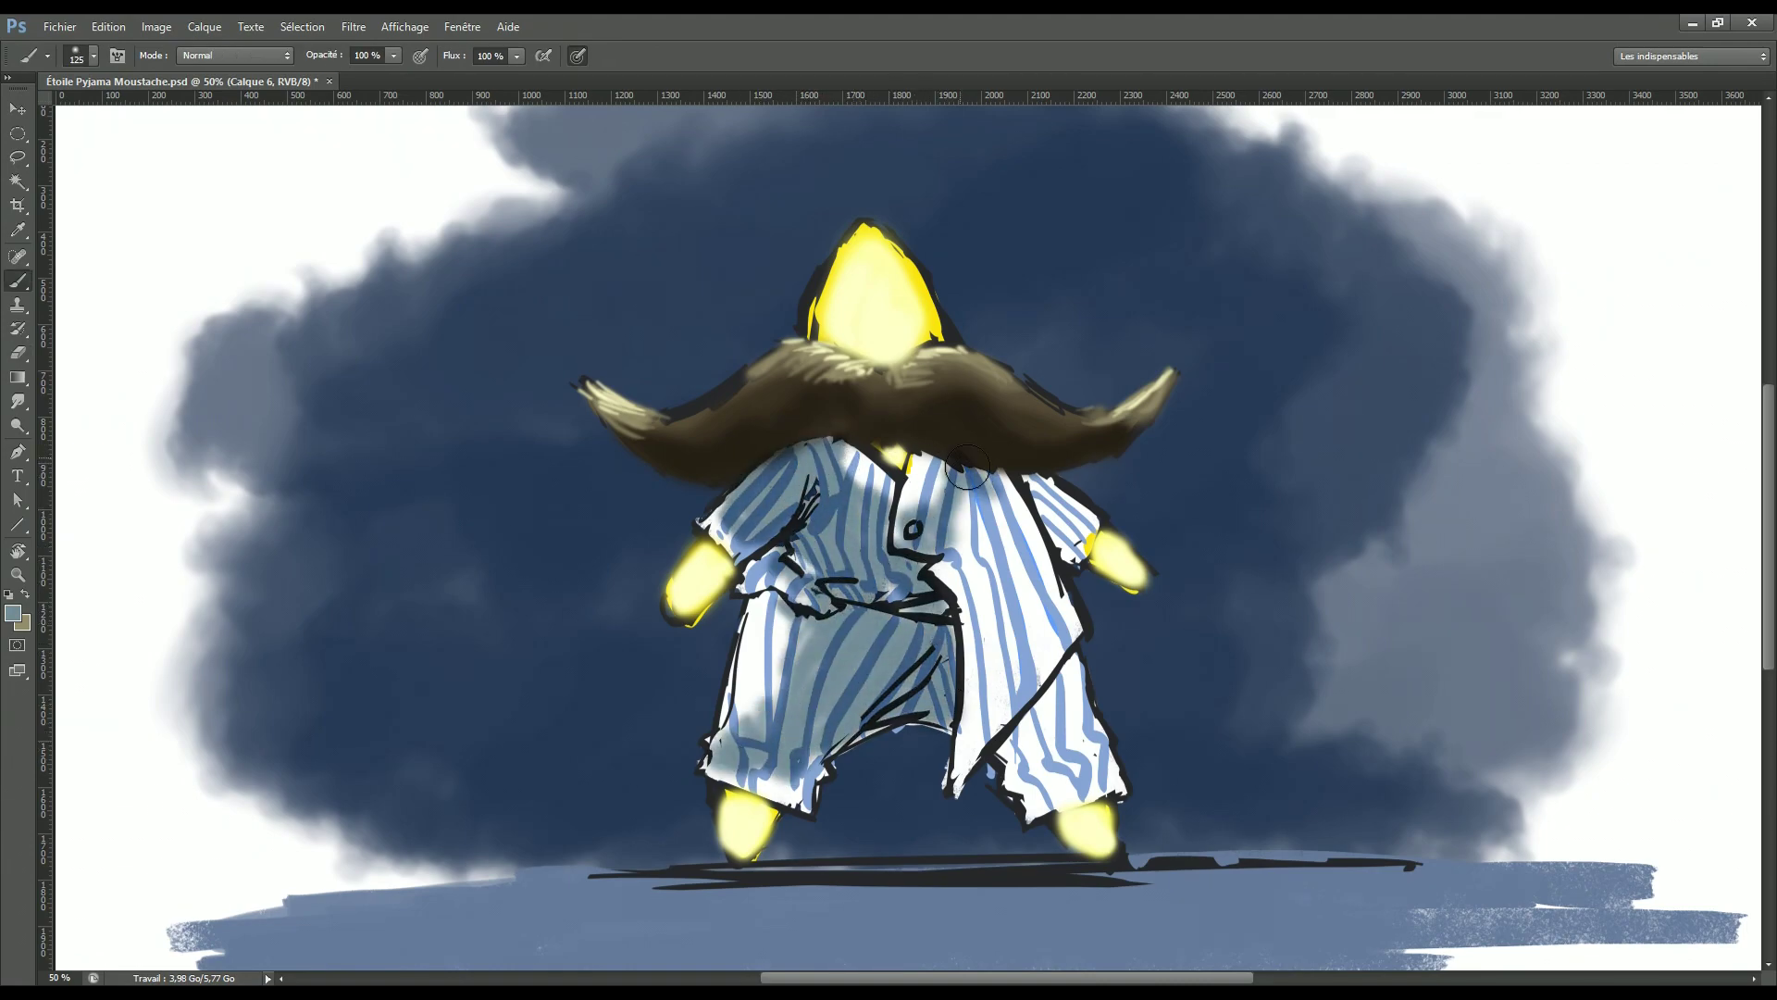
key("bracketleft")
key("bracketleft")
key("bracketleft")
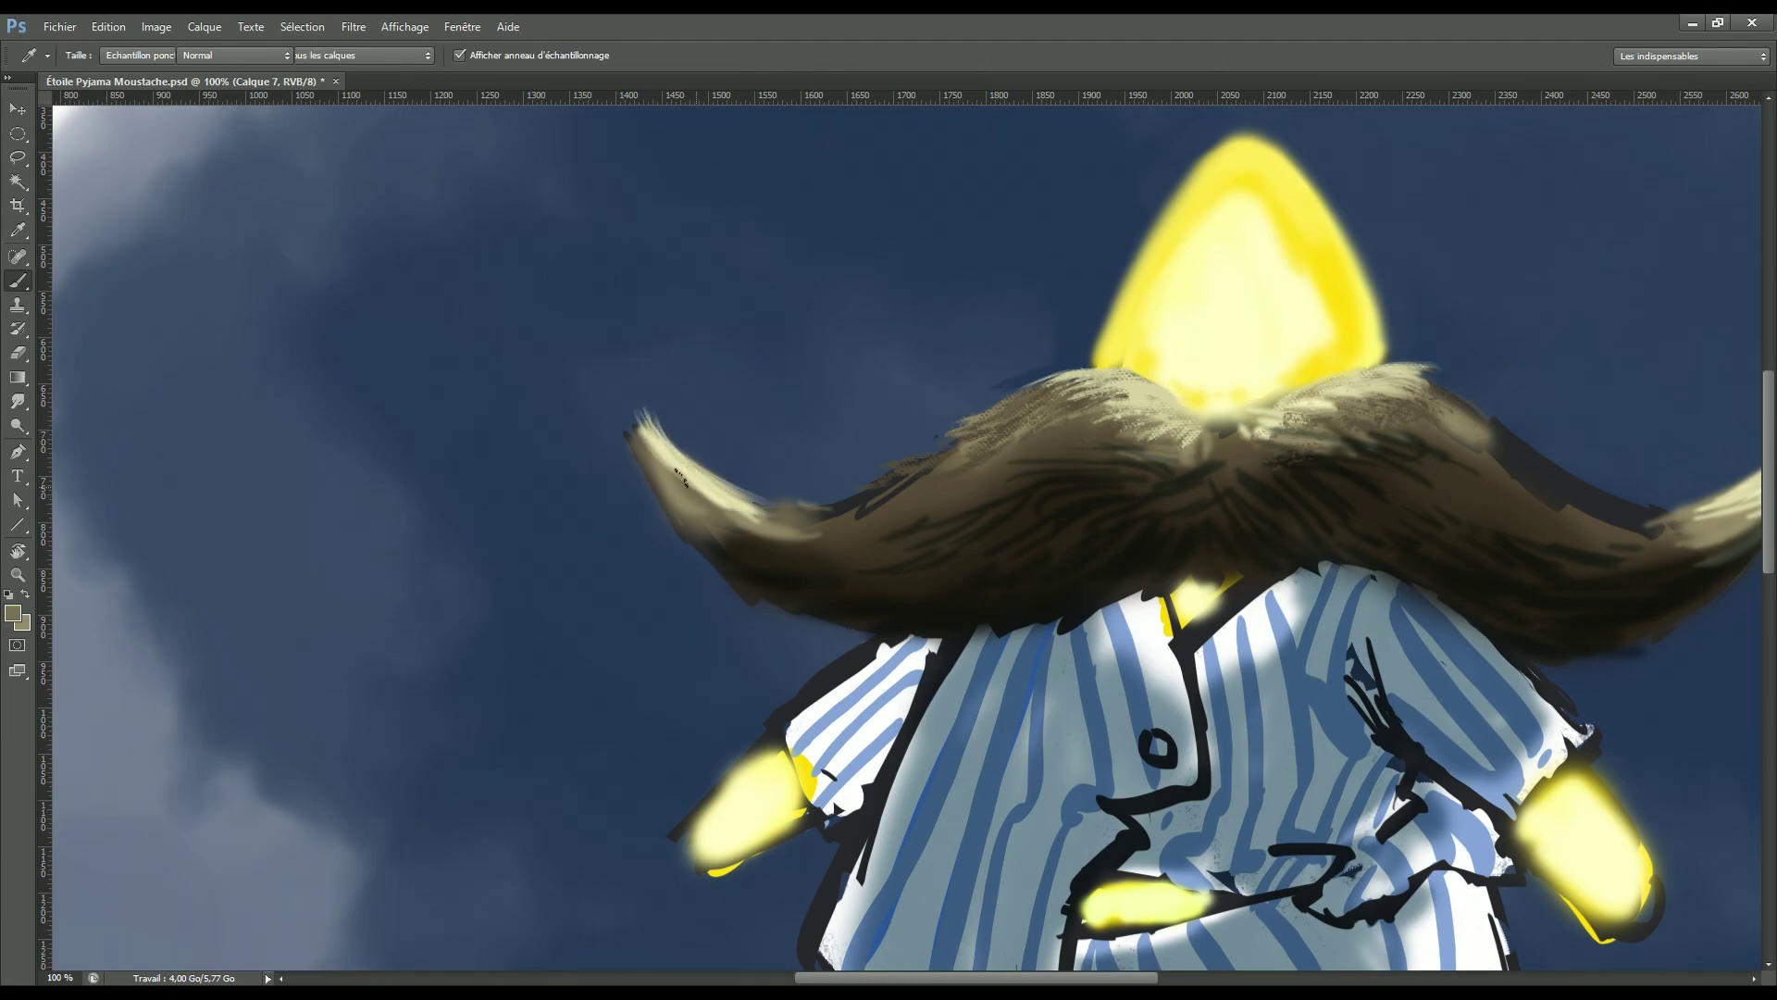
Step: Sample dark brown and light tan from across the moustache
left_click(856, 527, "alt")
left_click(1064, 518, "alt")
left_click(665, 454, "alt")
left_click(715, 559, "alt")
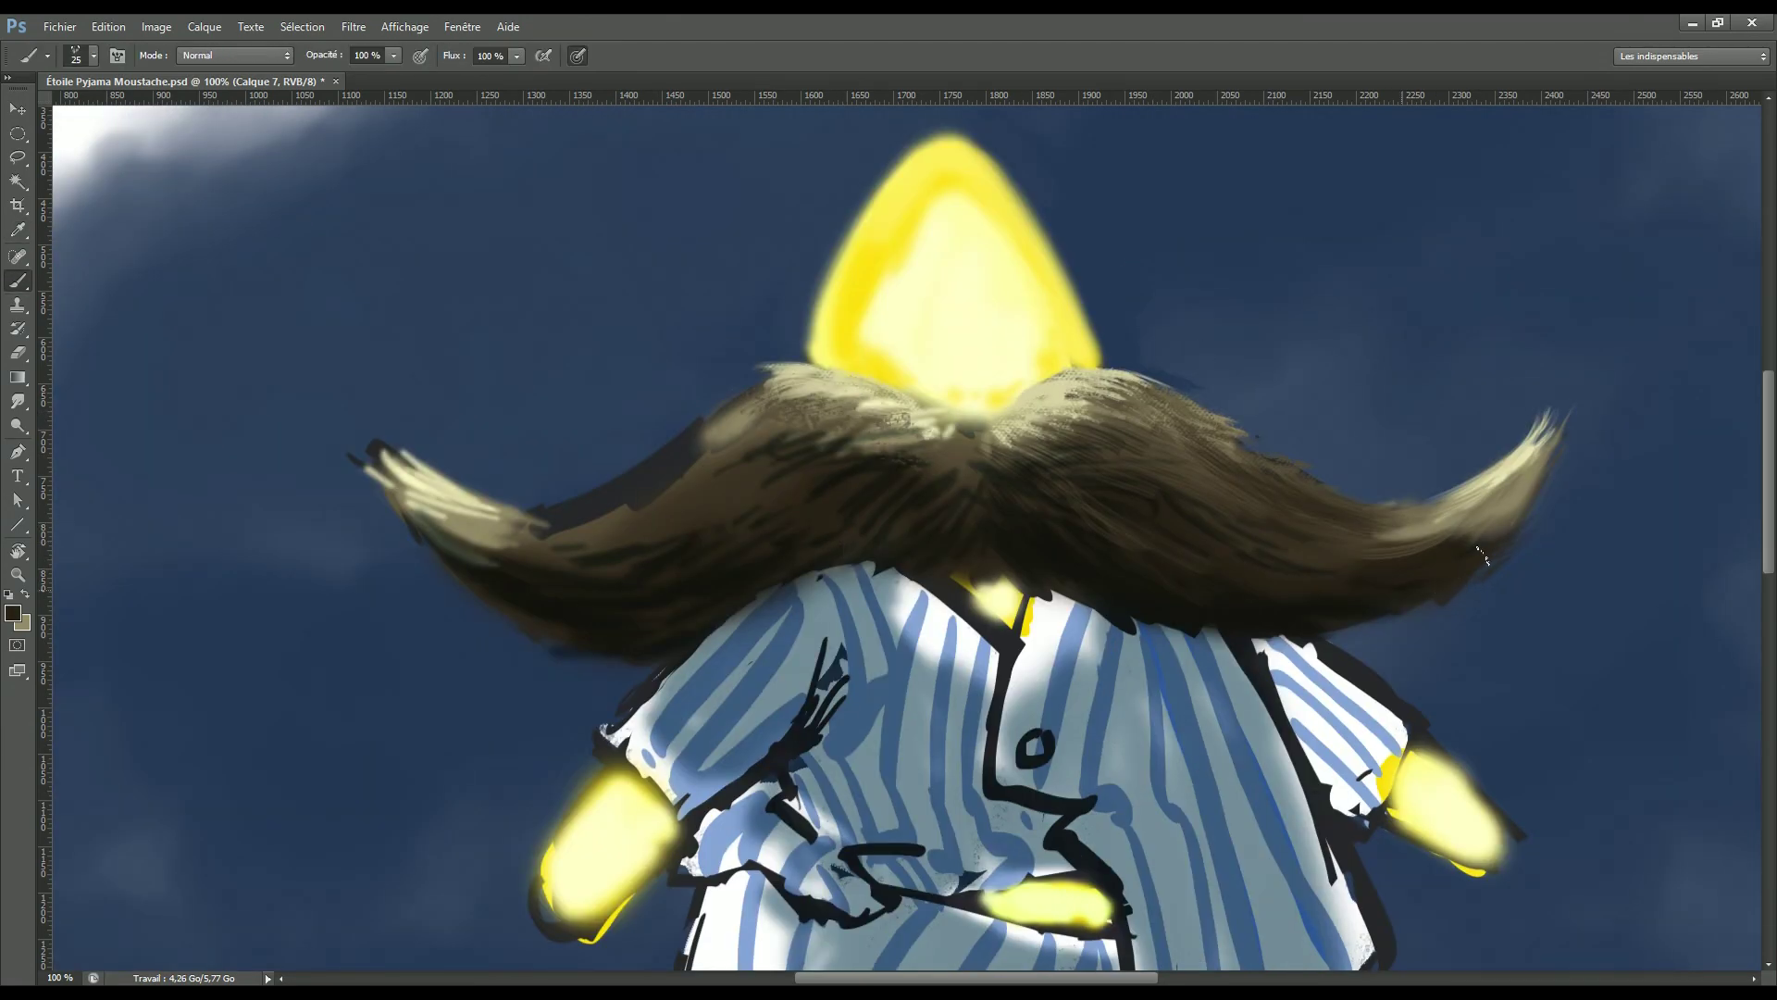
left_click(1320, 552, "alt")
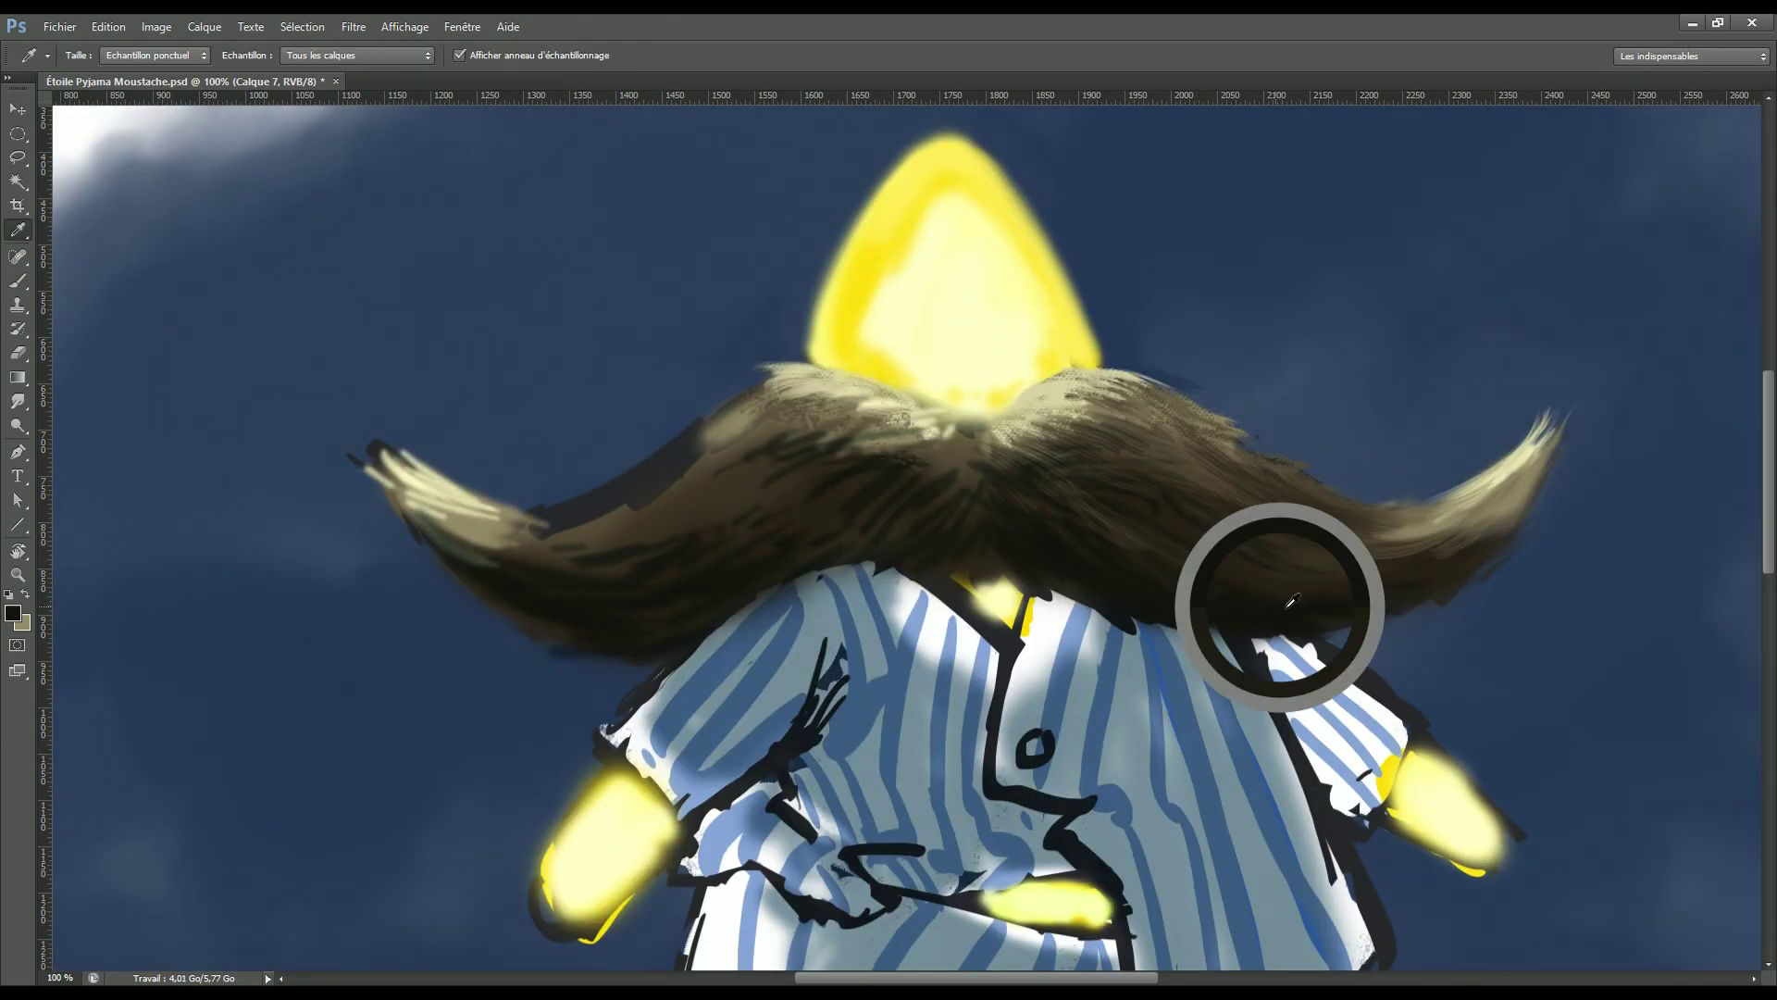
left_click(1070, 515, "alt")
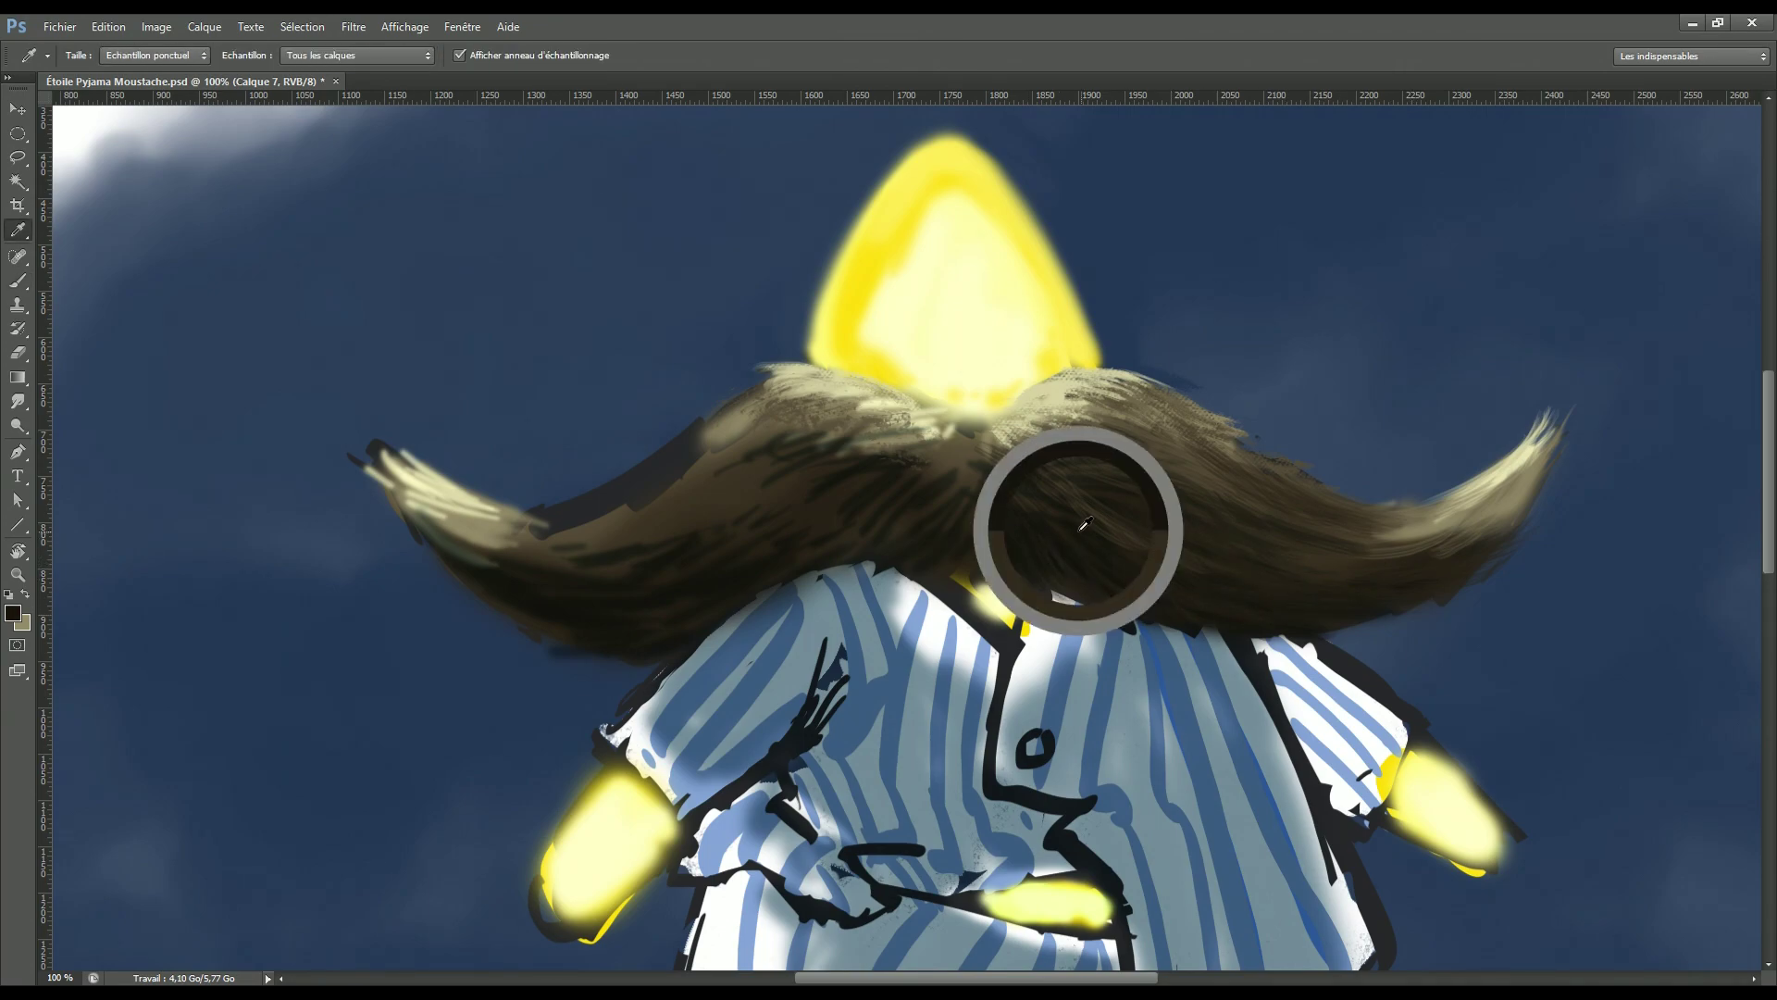
Step: With a slightly larger brush, paint light hair strands across the moustache centre
key("bracketright")
left_click(13, 613)
left_click(1278, 243)
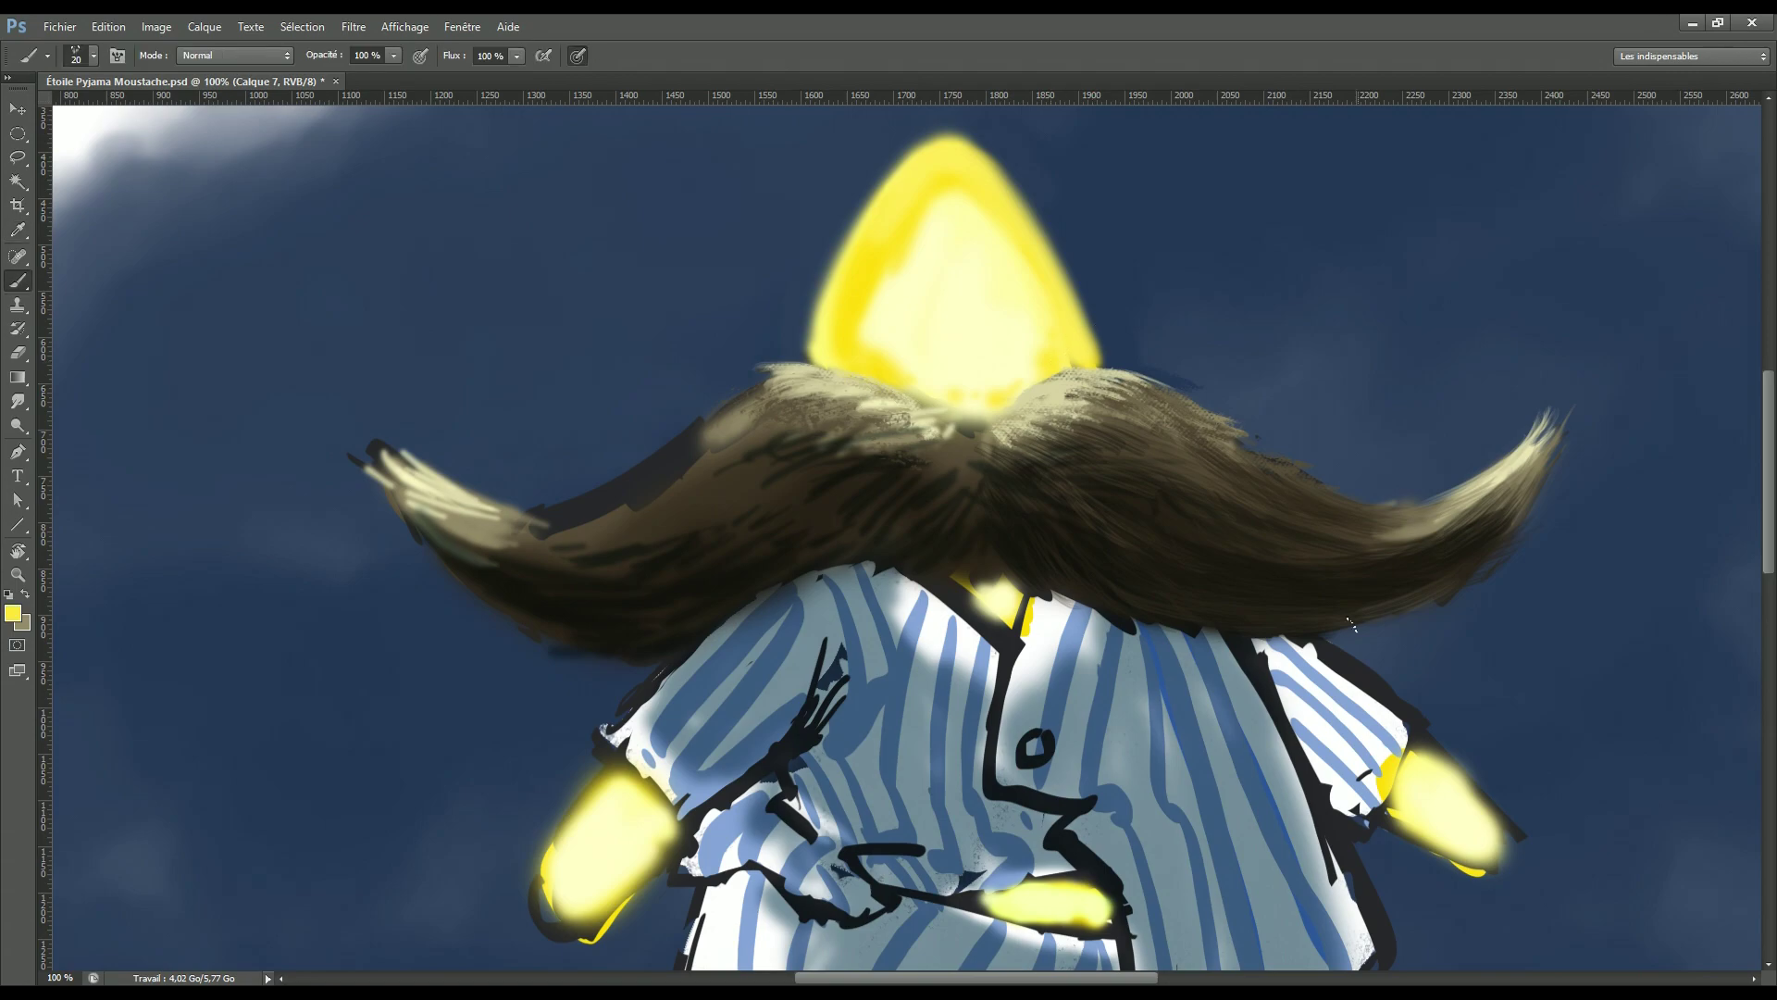
left_click(1430, 600, "alt")
left_click(1356, 614, "alt")
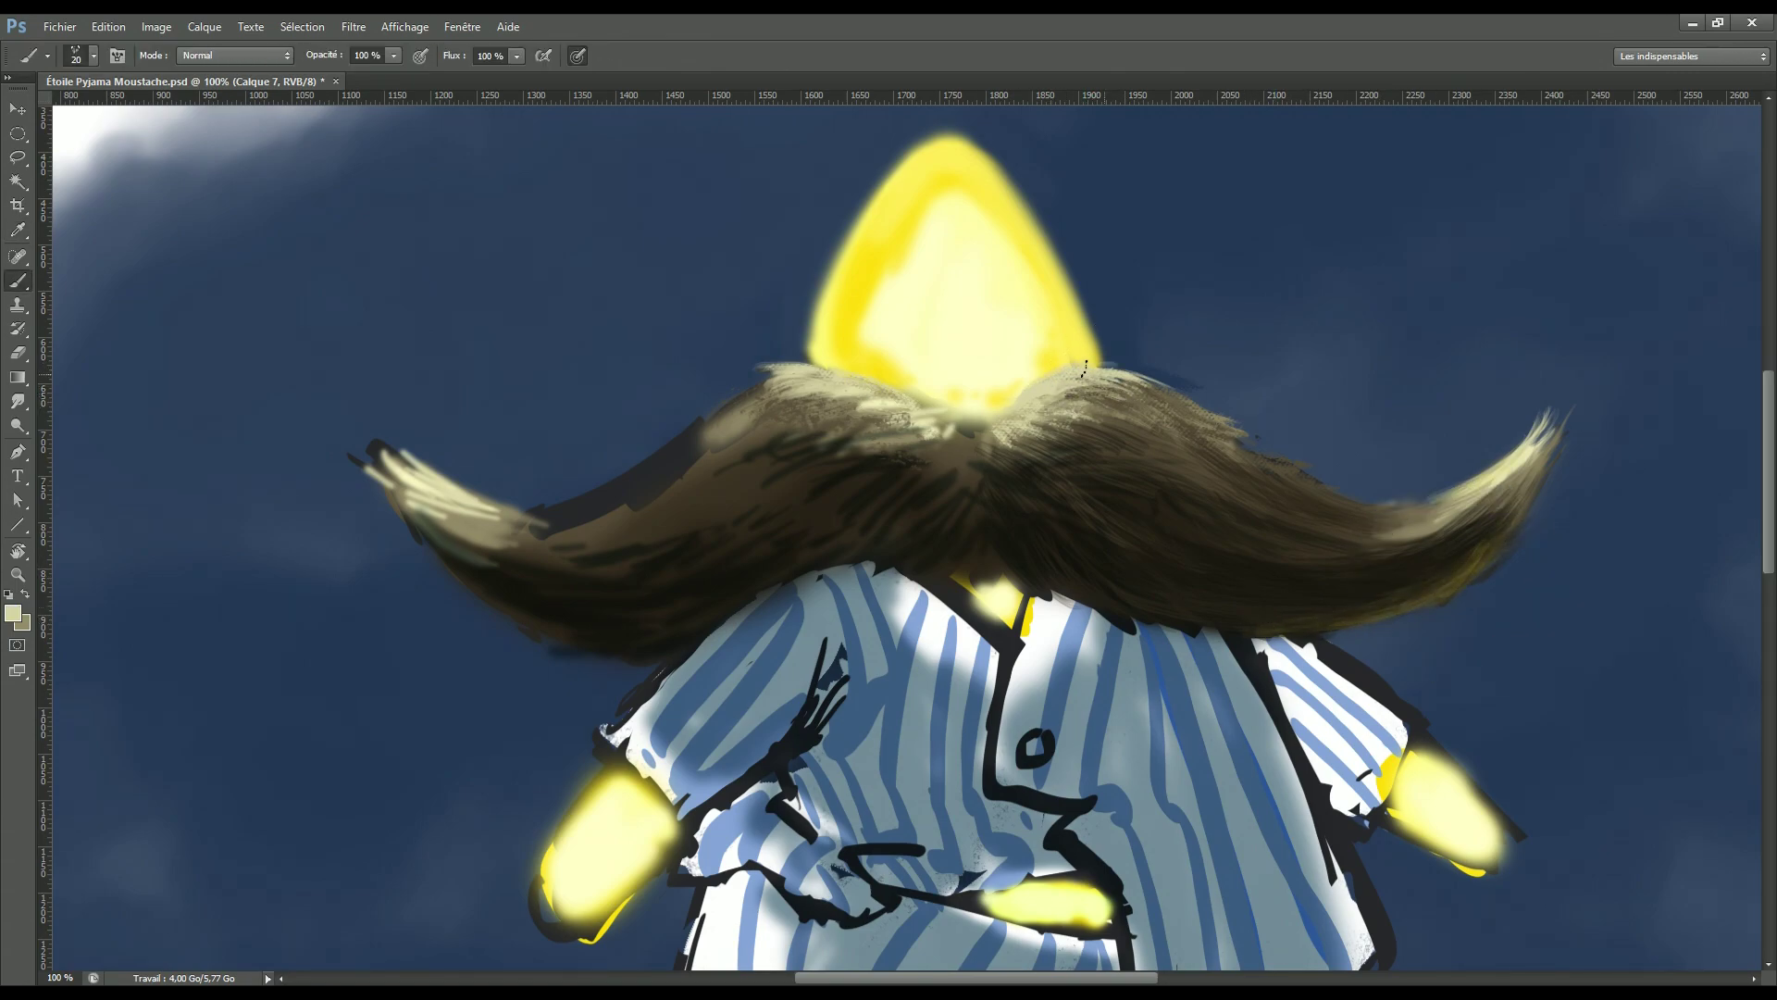
left_click_drag(1085, 367, 1035, 416)
Step: Sample near-black brown and paint darker hair strands on the moustache's right and centre
left_click(1180, 421, "alt")
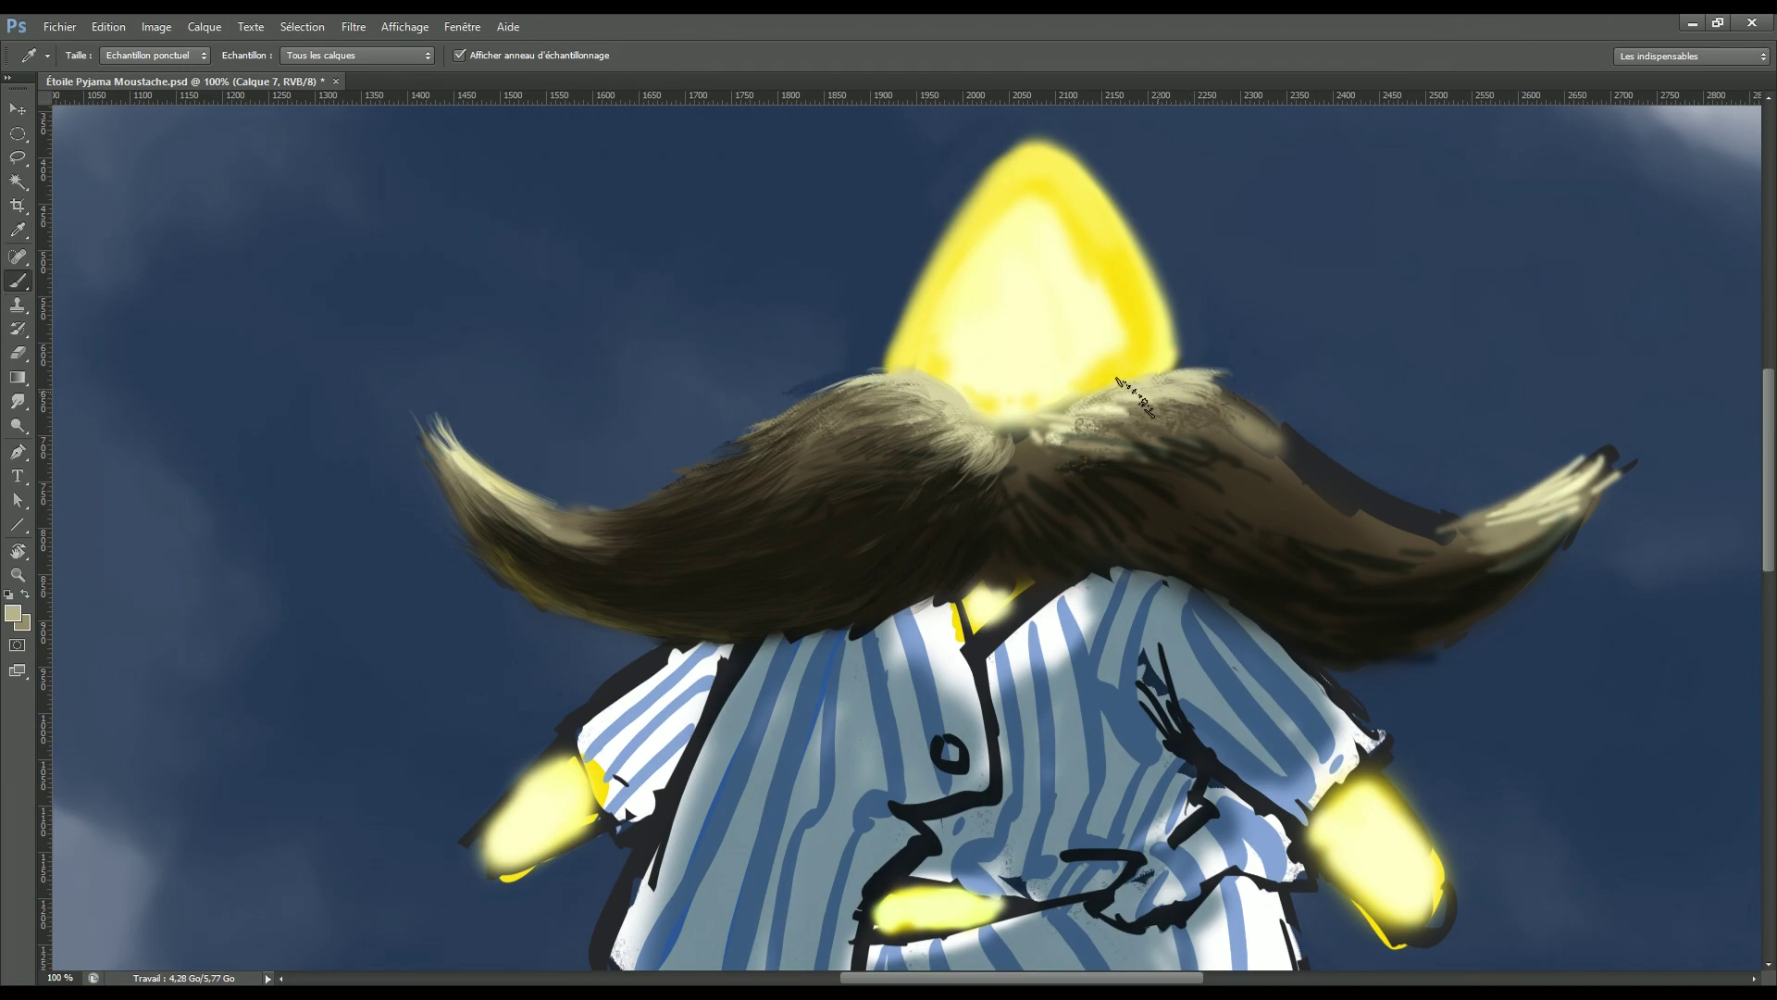
left_click(1536, 509, "alt")
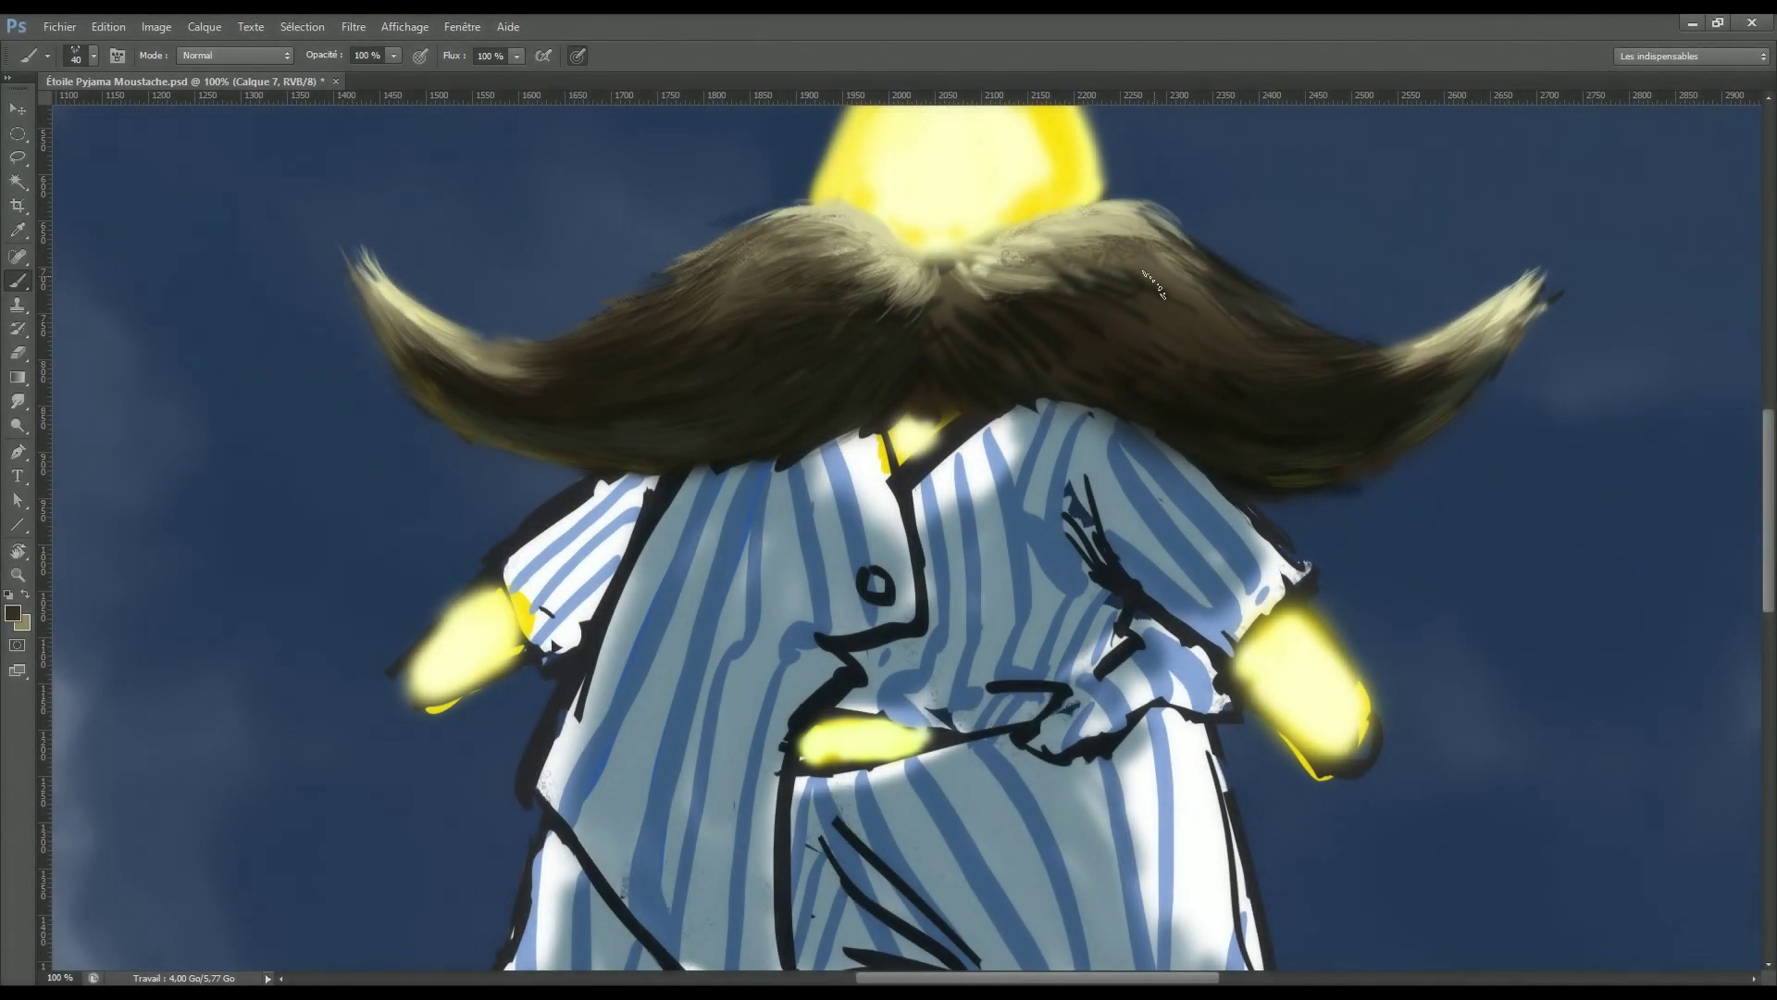
left_click(1143, 239, "alt")
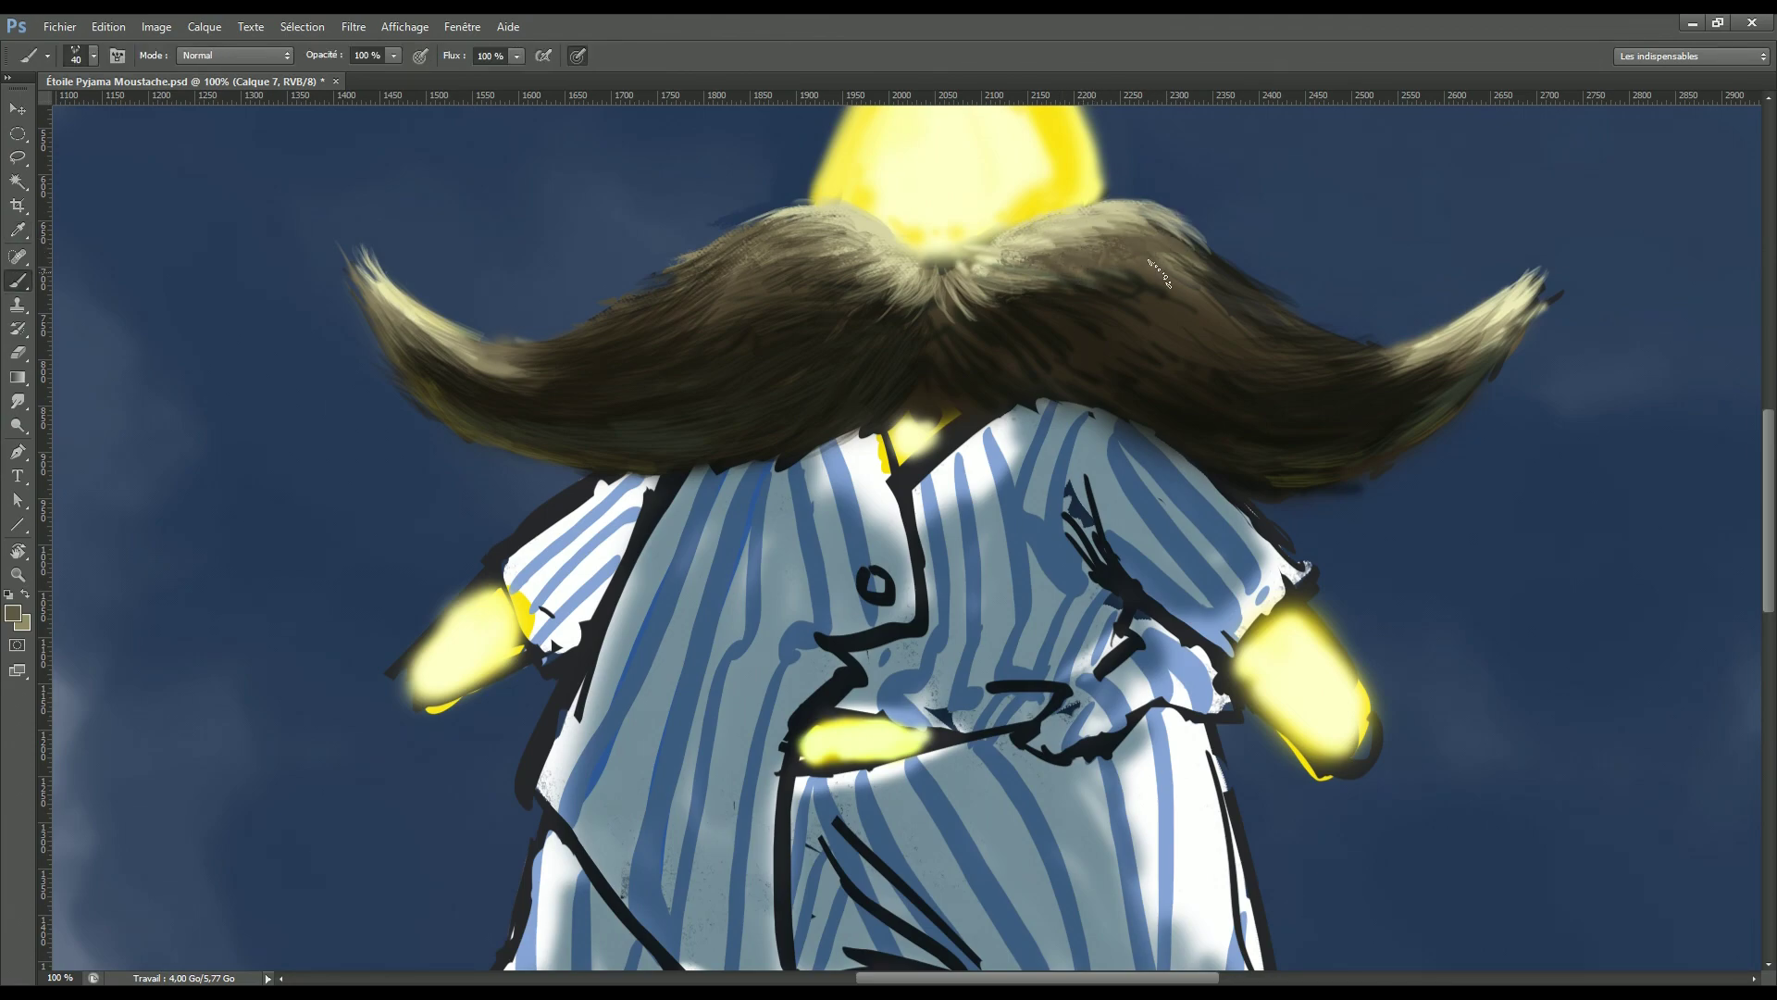
left_click_drag(1108, 313, 1240, 357)
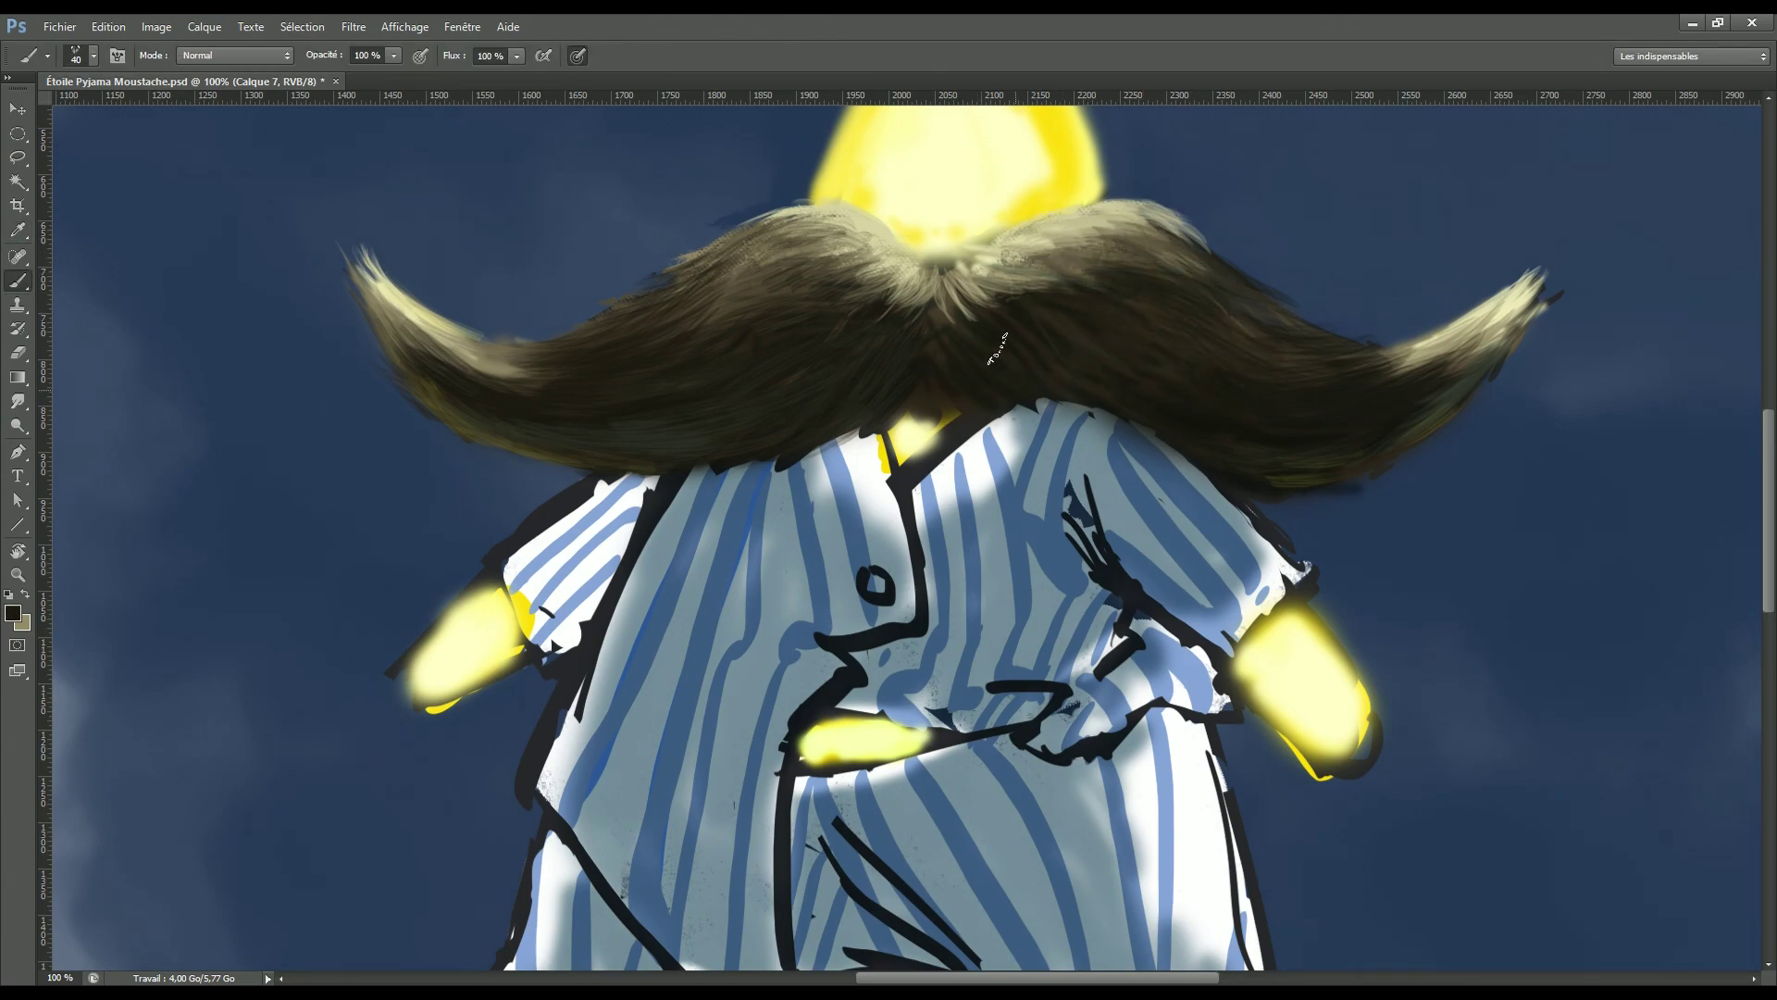
left_click_drag(989, 339, 827, 451)
Step: Shrink the brush and zoom out to view the whole moustached figure at 66.7%
key("bracketleft")
key("bracketleft")
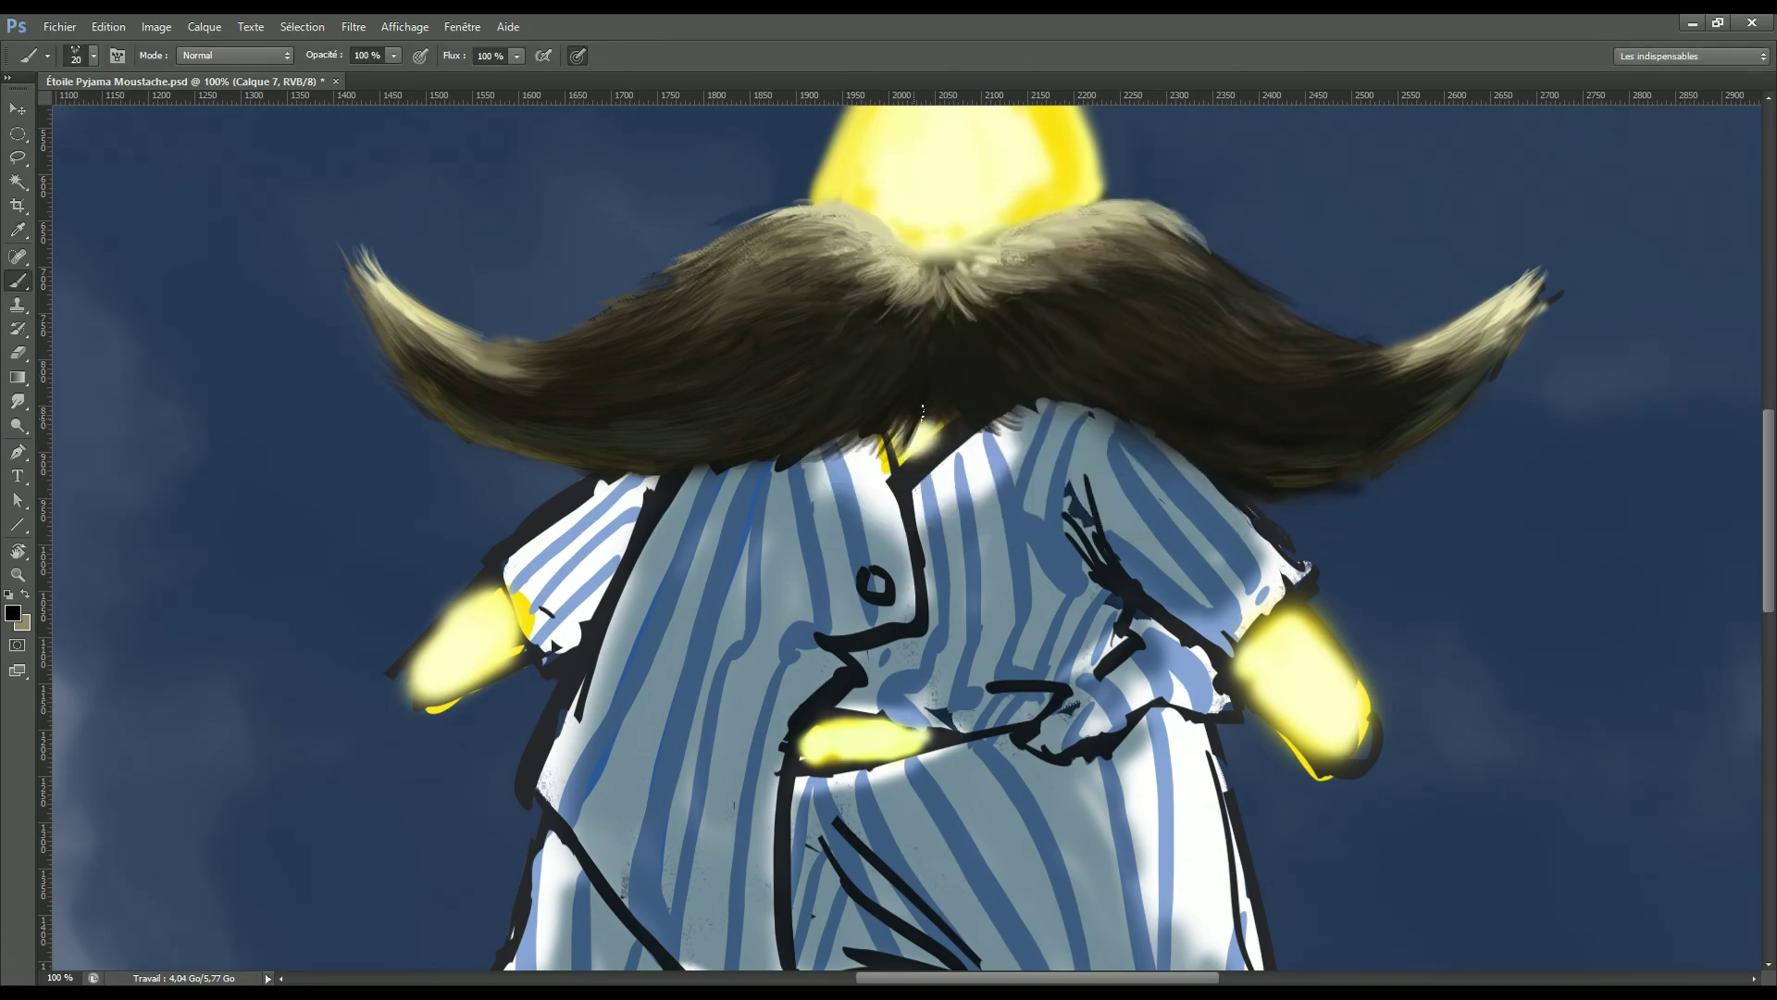
key("bracketleft")
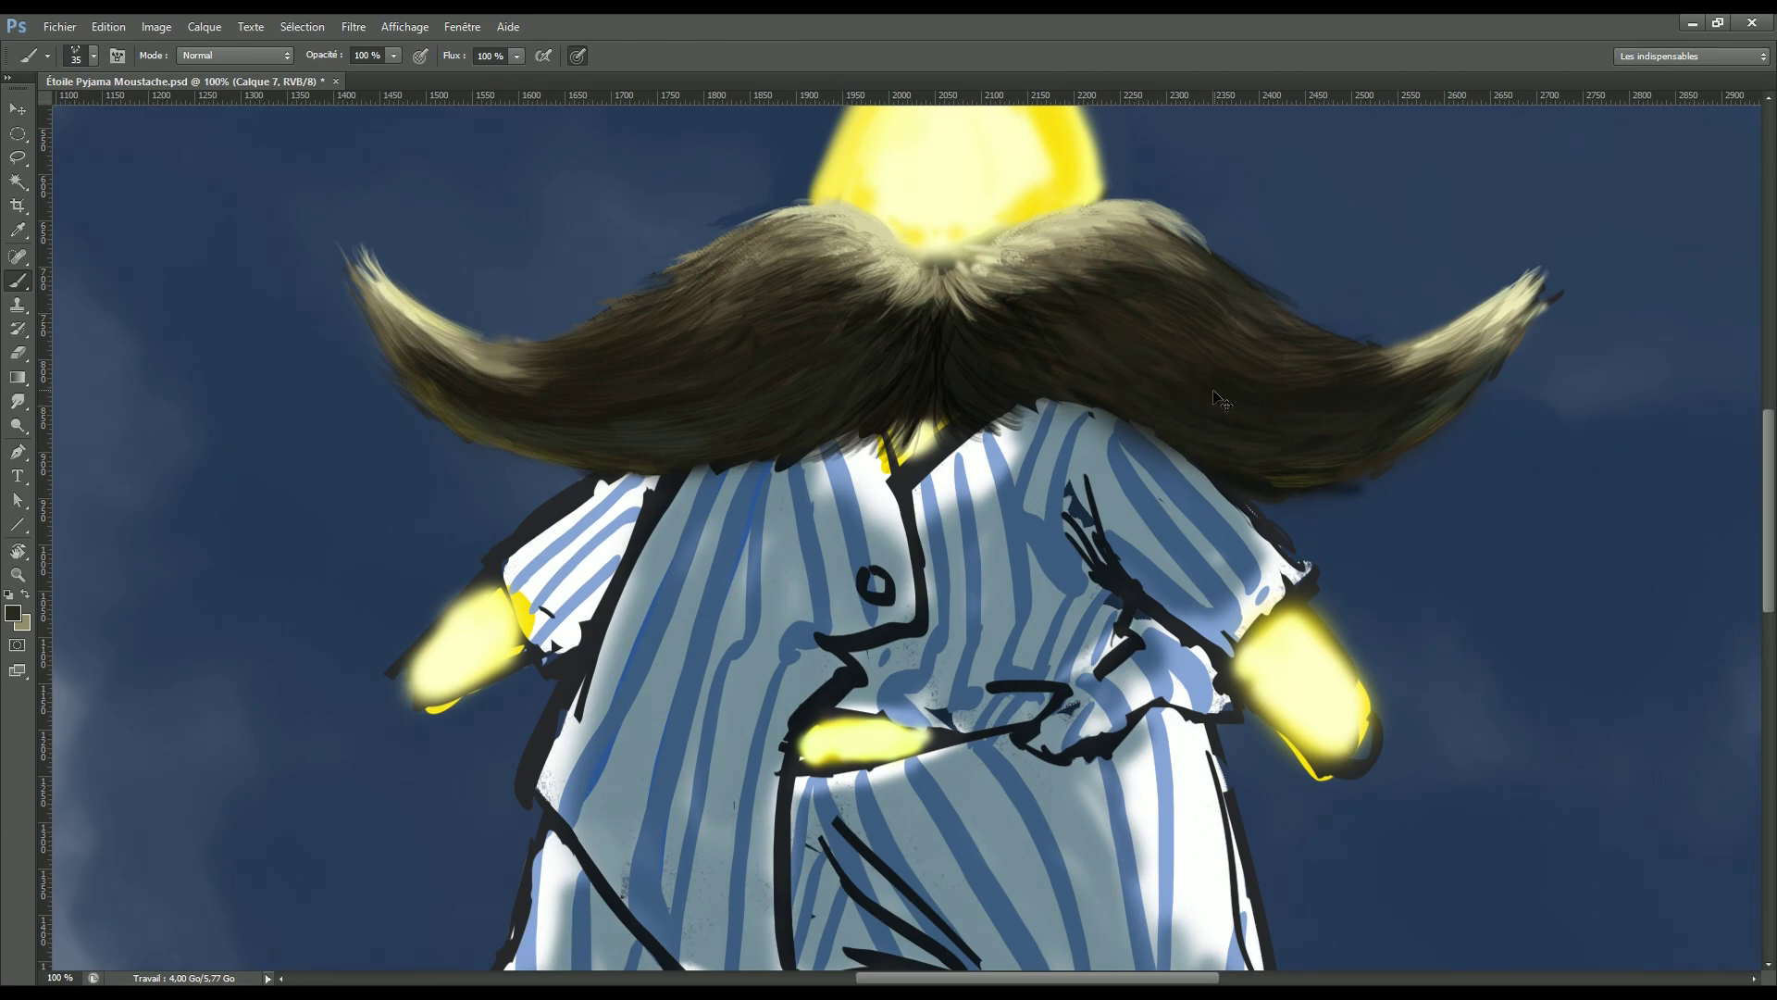
key("ctrl+0")
key("ctrl+plus")
key("ctrl+plus")
key("Return")
key("b")
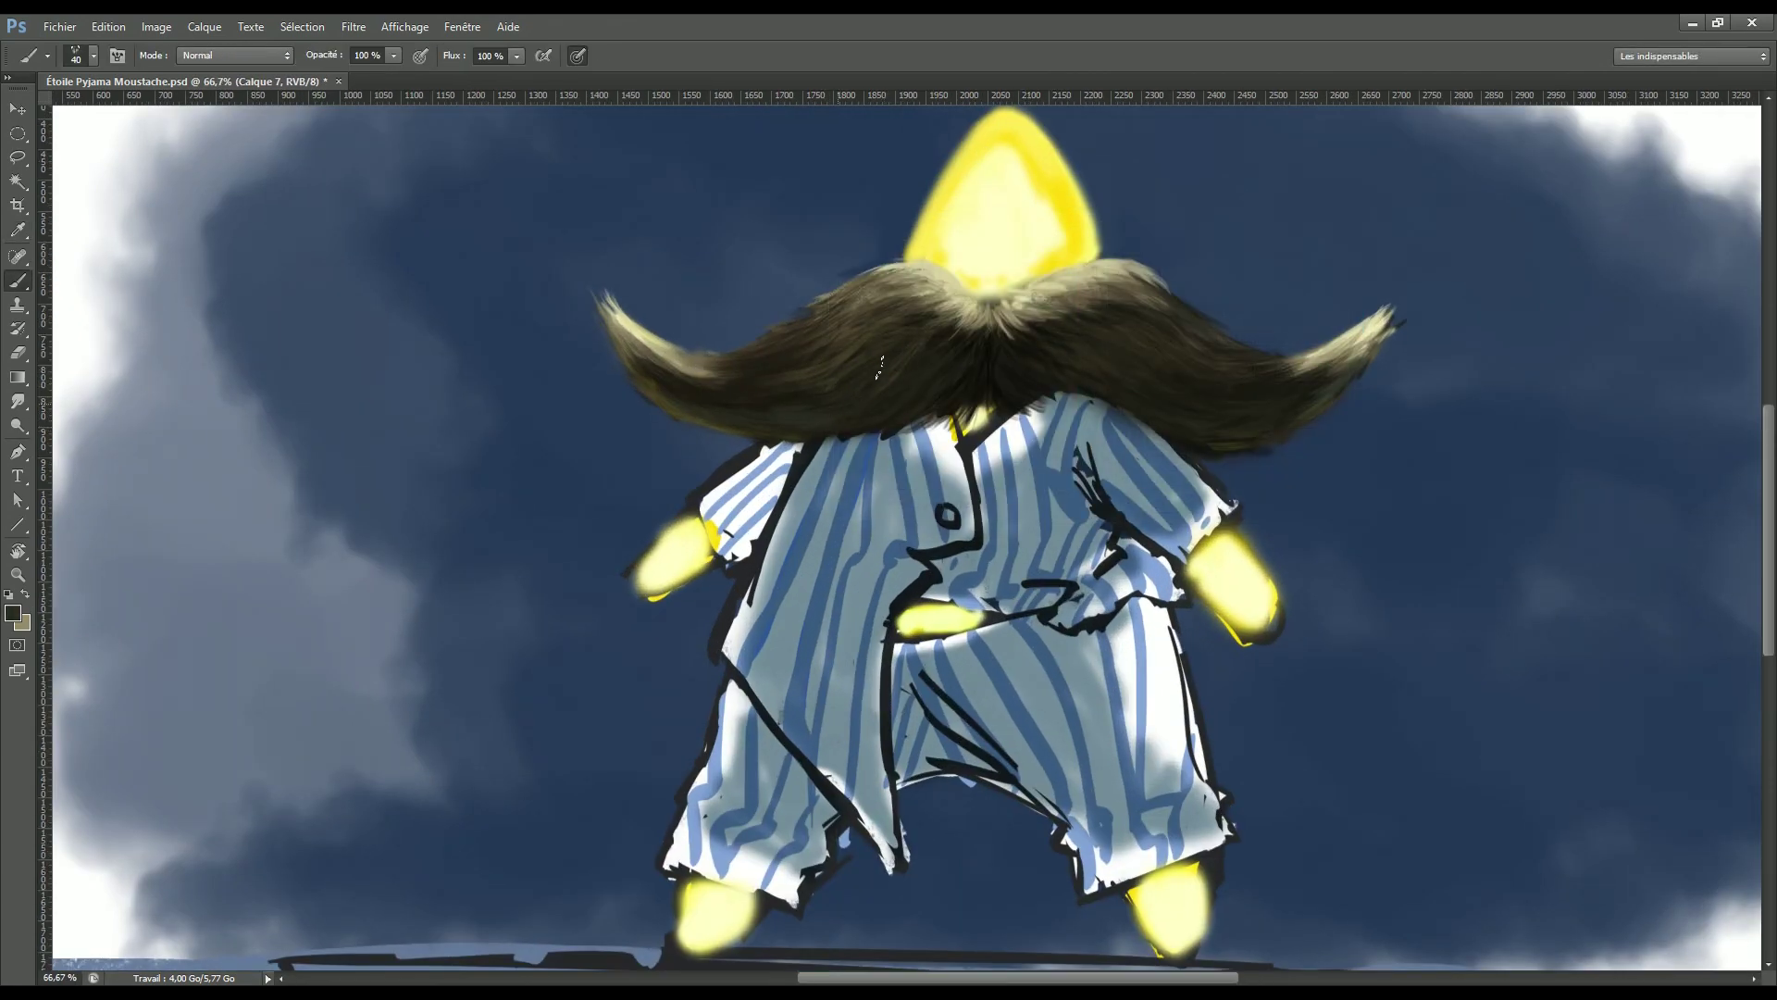
Step: With a 15-pixel brush zoomed in, touch up white near the hair edge and black line
left_click(93, 56)
double_click(277, 301)
key("ctrl+plus")
key("ctrl+plus")
scroll(1175, 435, "up", 3)
key("bracketleft")
key("bracketleft")
key("bracketleft")
left_click(1268, 407, "alt")
mouse_move(1240, 407)
left_mouse_down()
mouse_move(1305, 366)
mouse_move(1305, 394)
left_mouse_up()
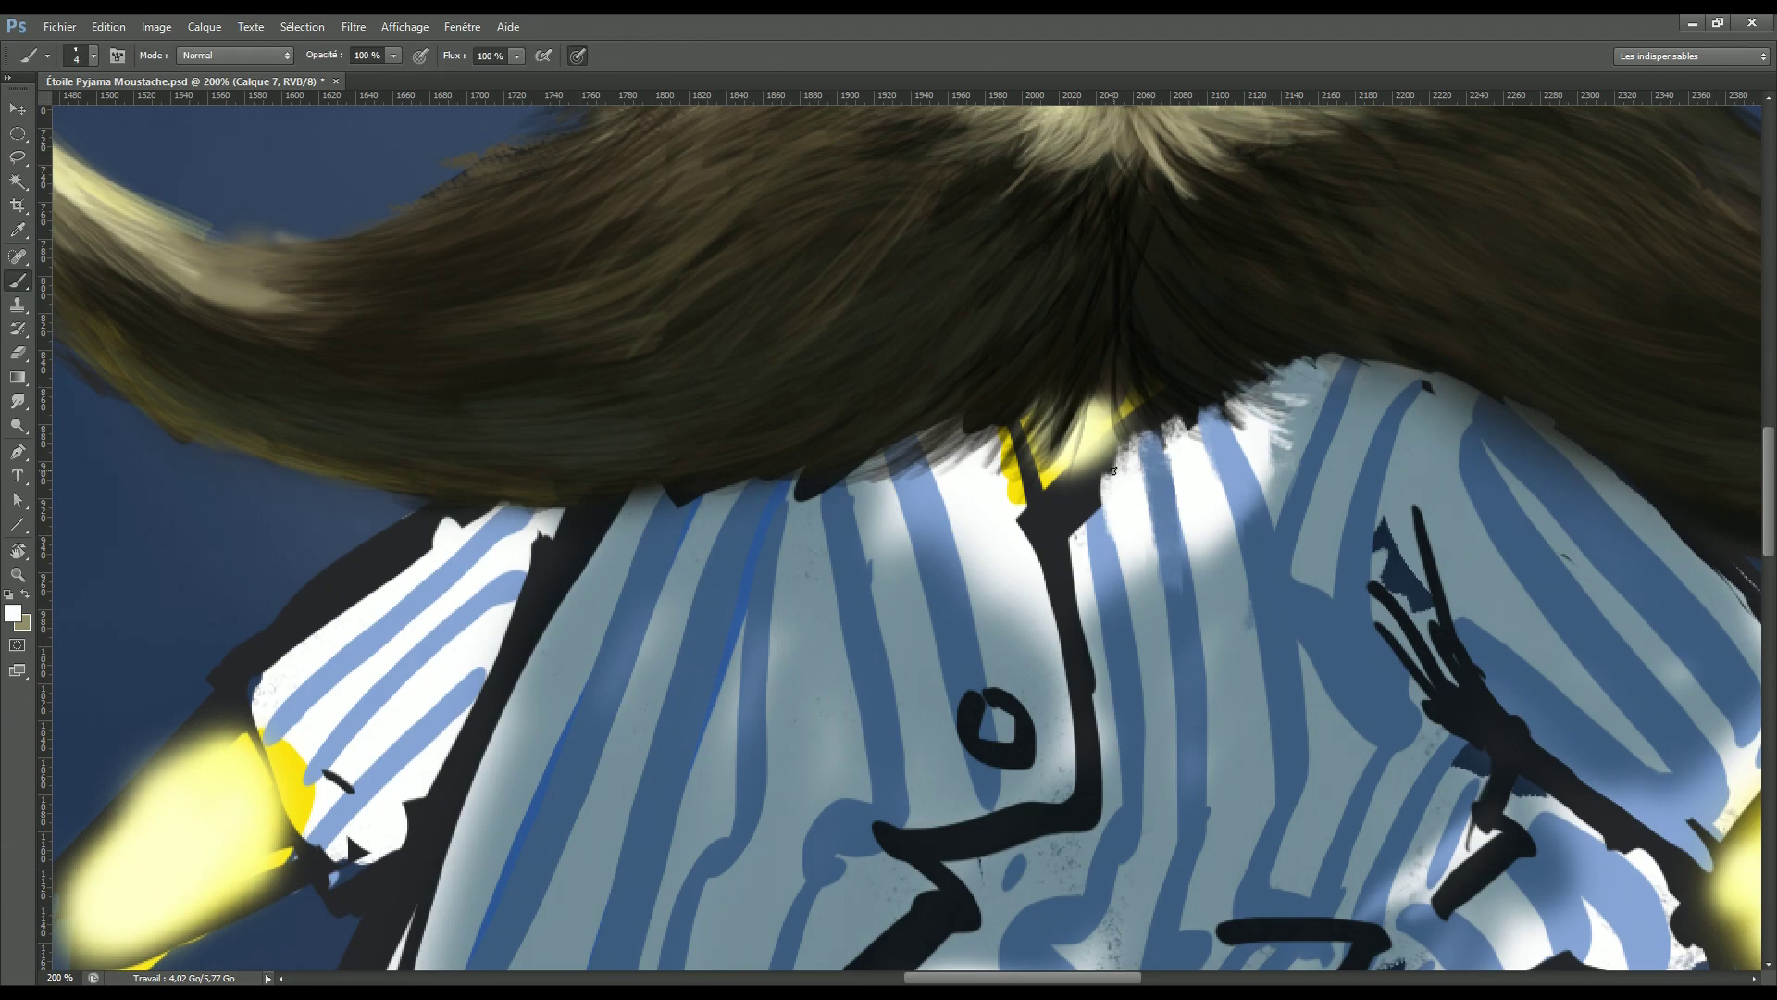
key("bracketright")
key("bracketright")
left_click_drag(1074, 555, 1050, 675)
Step: Paint a grey-blue button on the shirt and outline it in darker blue
left_click(1019, 805, "alt")
mouse_move(965, 842)
left_mouse_down()
mouse_move(1004, 698)
mouse_move(984, 745)
left_mouse_up()
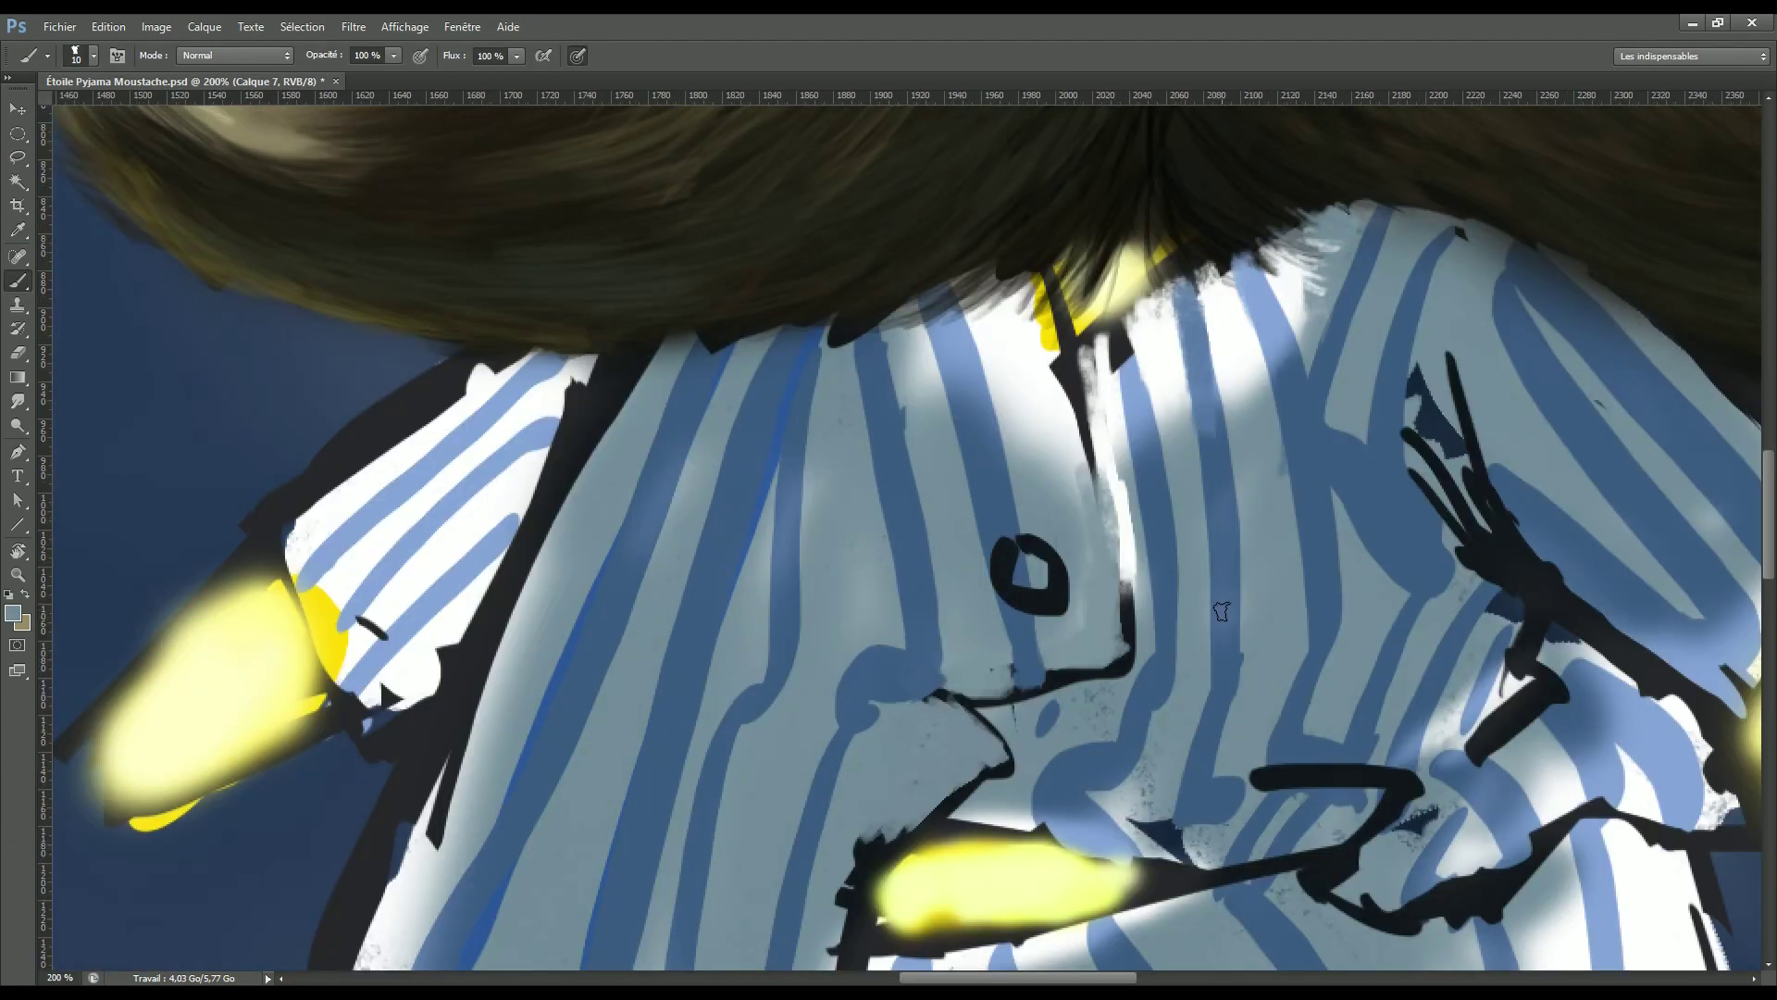
key("i")
left_click(1022, 564)
left_click(12, 613)
key("Return")
key("b")
left_click(13, 613)
left_click(1082, 355)
key("Return")
left_click_drag(1013, 591, 1047, 602)
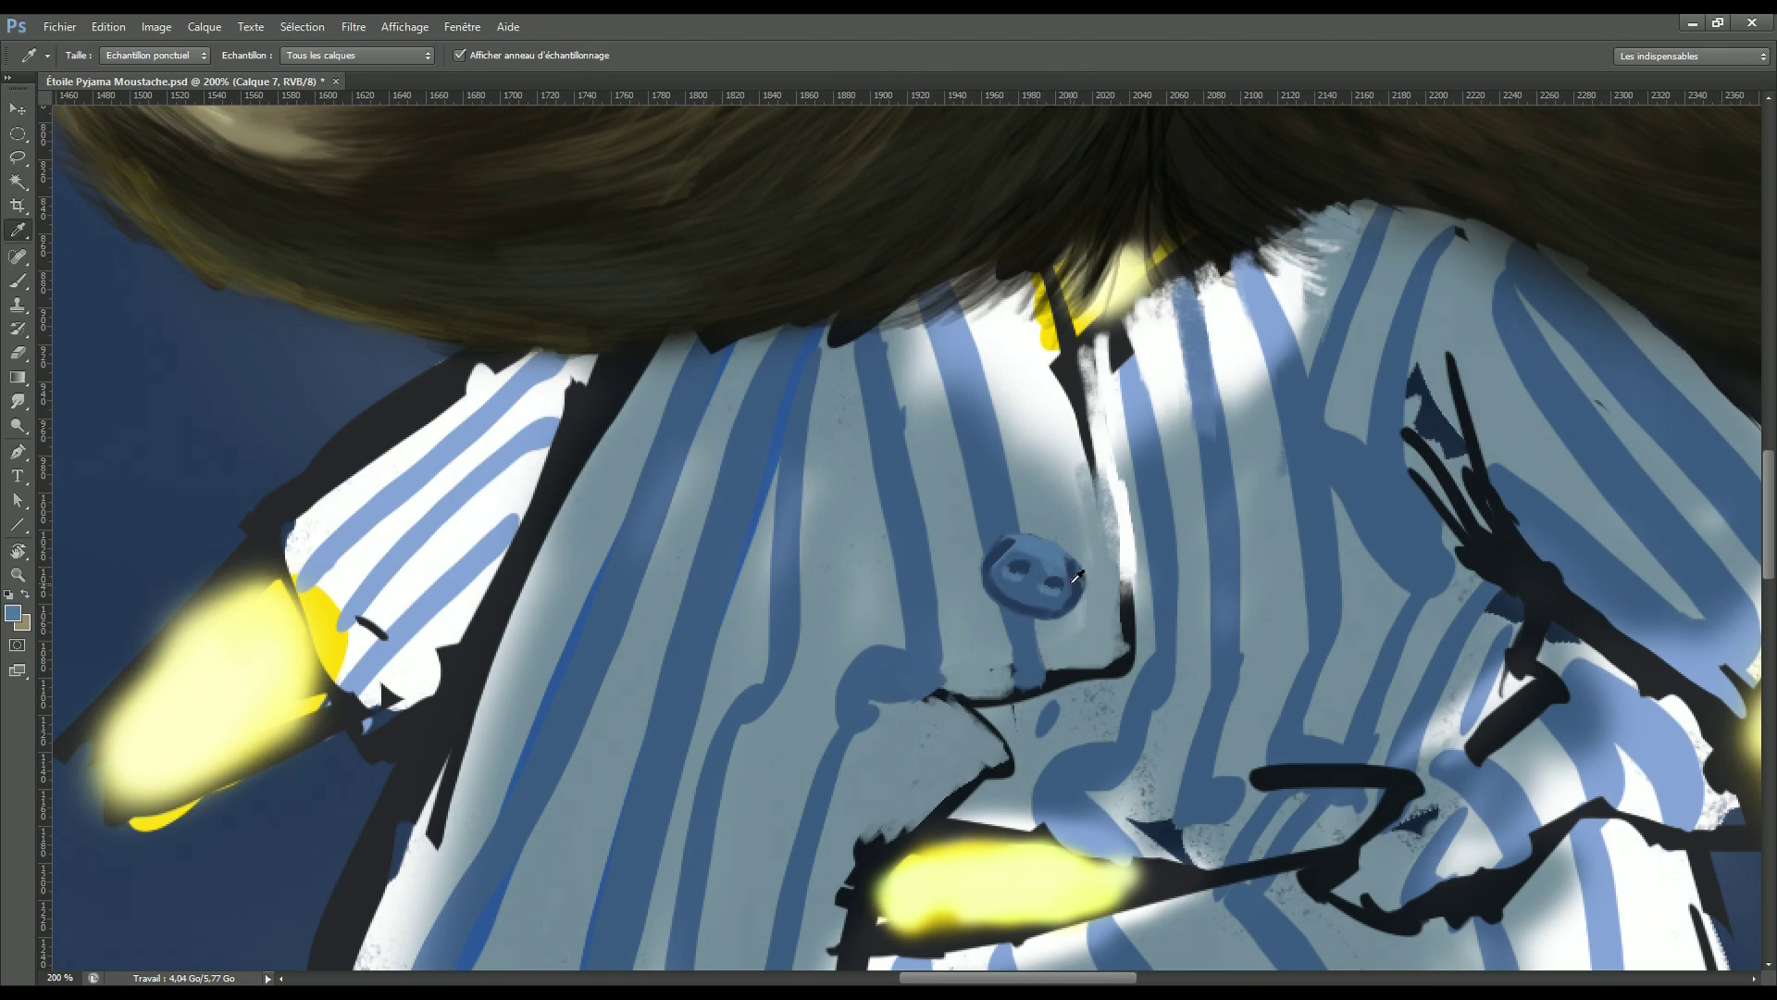
Step: Set the brush size to 20 and paint light blue over the dark shirt stripe
left_click(13, 613)
key("Return")
left_click(93, 56)
type("20")
key("Return")
left_click(13, 612)
left_click(984, 436)
left_click(1272, 246)
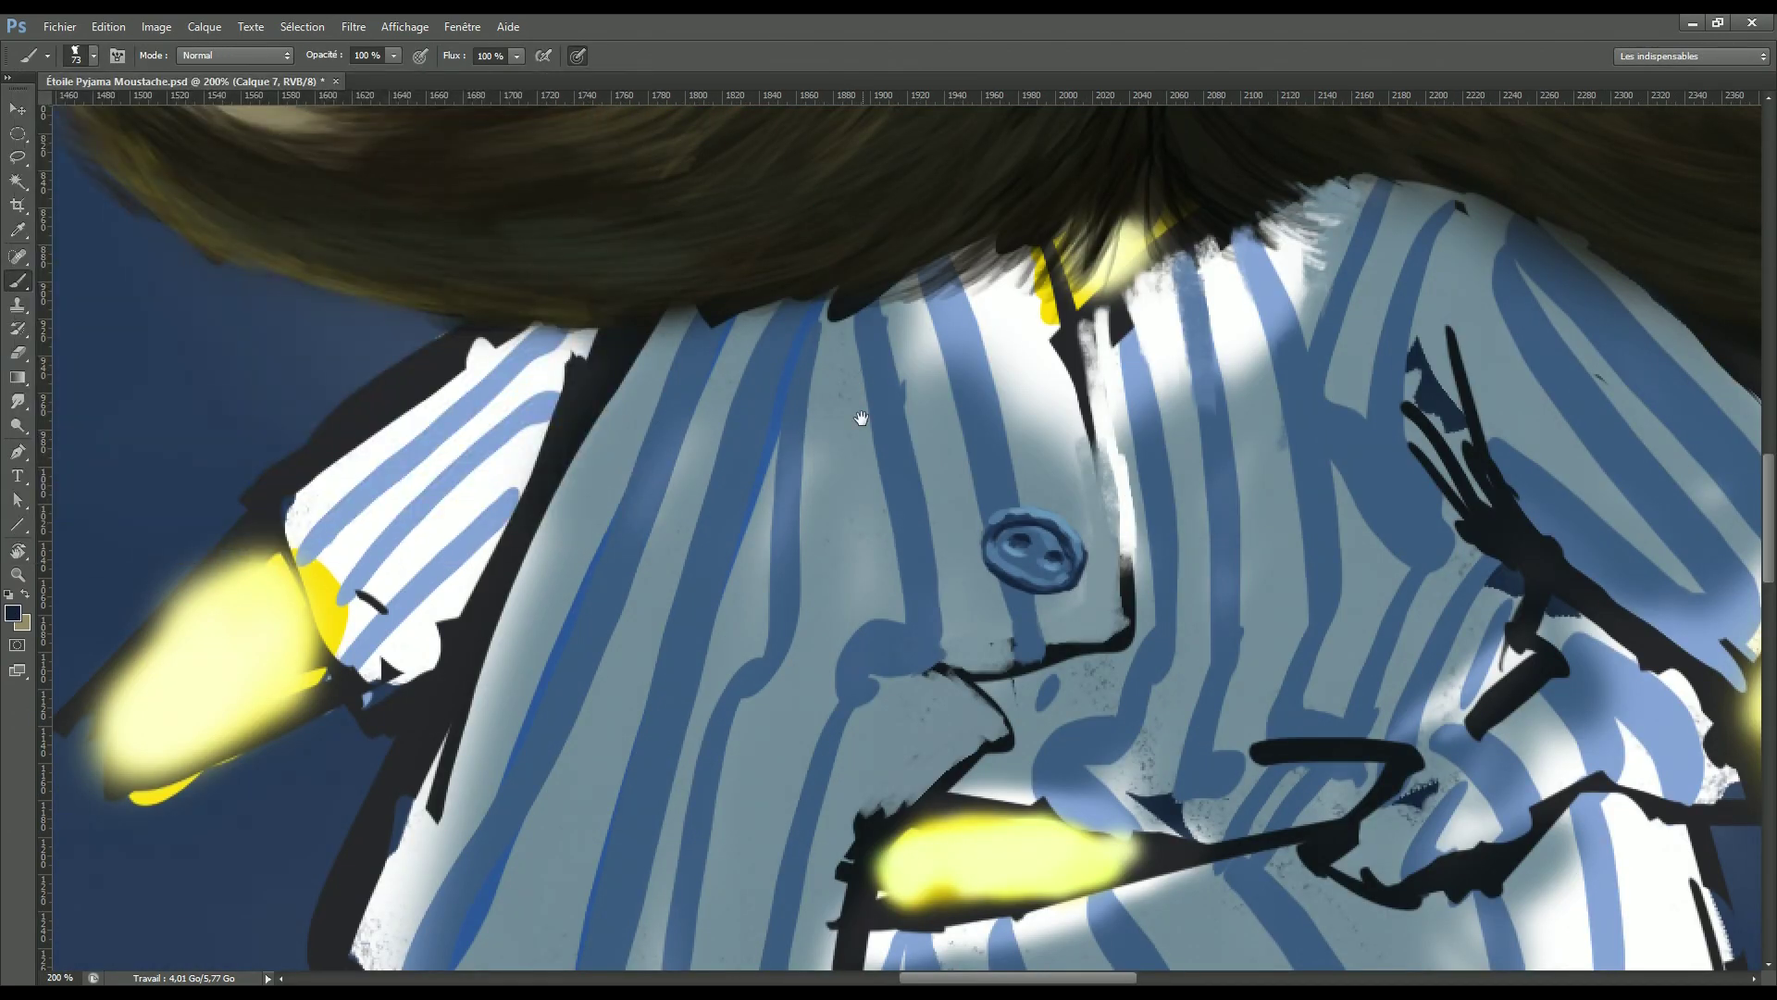
left_click_drag(856, 416, 986, 468)
left_click(1125, 393, "alt")
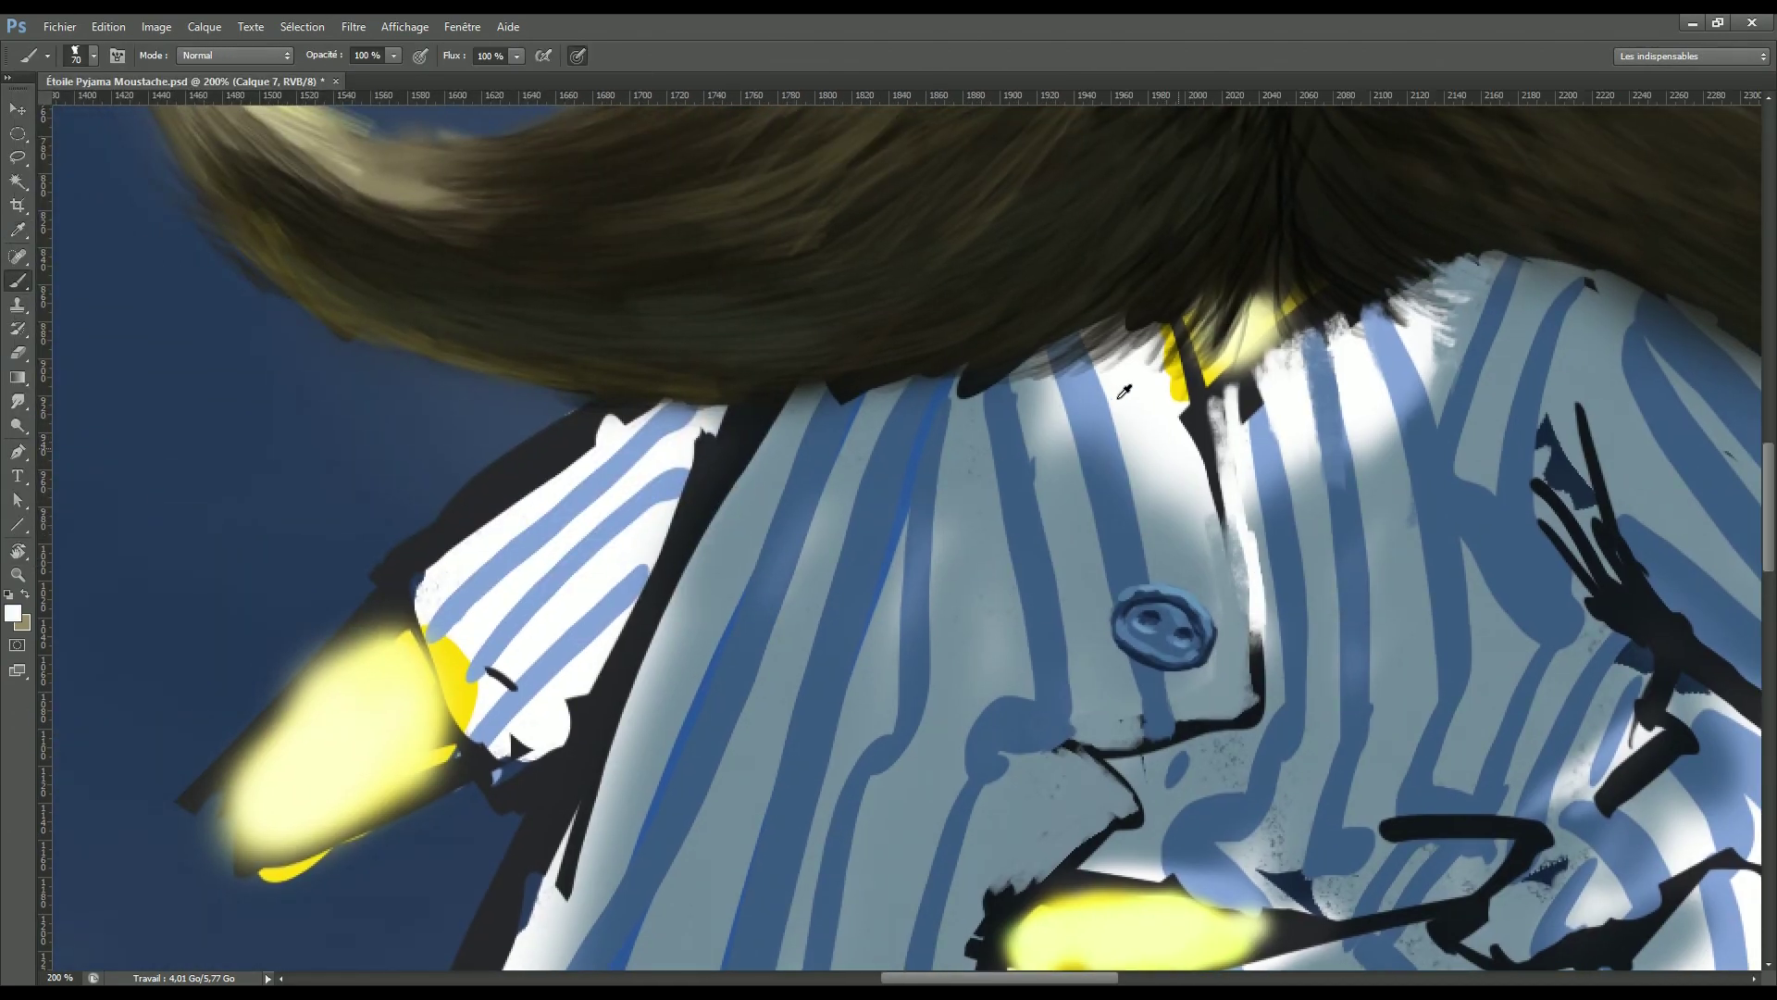
key("bracketleft")
left_click_drag(944, 380, 894, 521)
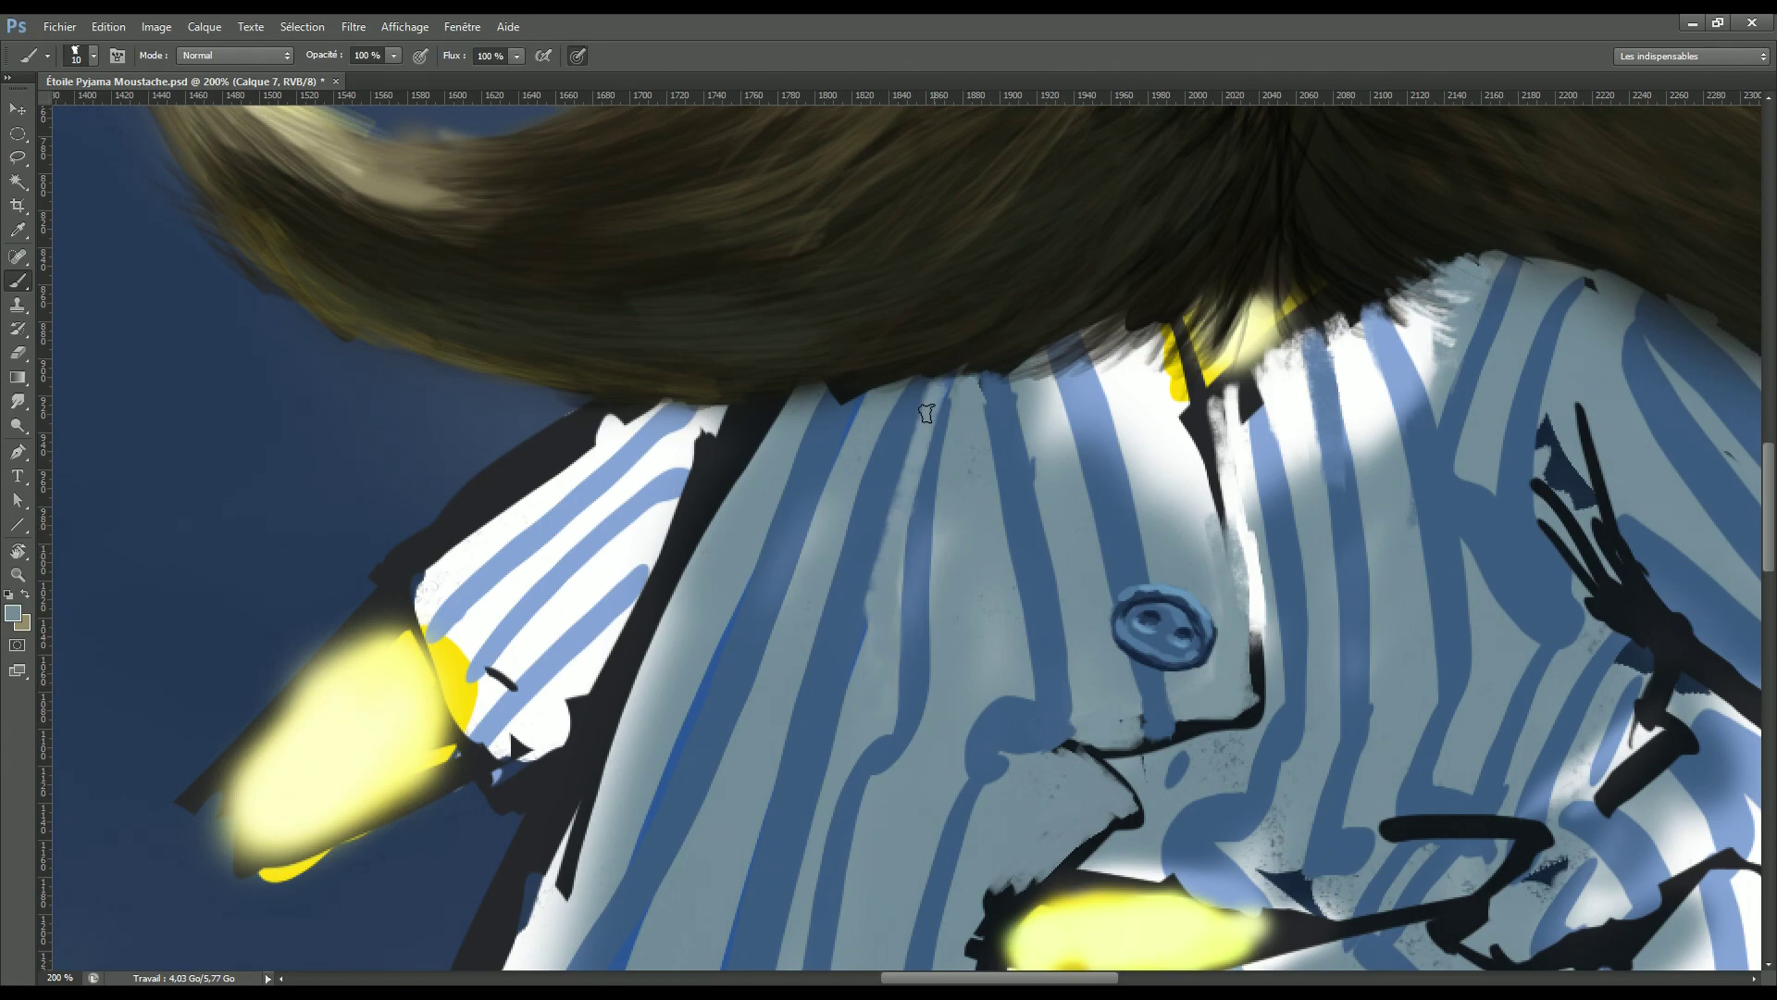
Step: Paint soft whitish highlights along the collar edge at 55% opacity
left_click_drag(748, 452, 648, 648)
left_click(634, 781, "alt")
left_click_drag(635, 781, 703, 444)
mouse_move(916, 385)
left_mouse_down()
mouse_move(708, 448)
mouse_move(1139, 324)
mouse_move(1108, 327)
left_mouse_up()
key("5")
key("5")
mouse_move(849, 435)
left_mouse_down()
mouse_move(667, 500)
mouse_move(1002, 470)
left_mouse_up()
key("r")
key("ctrl+minus")
key("ctrl+minus")
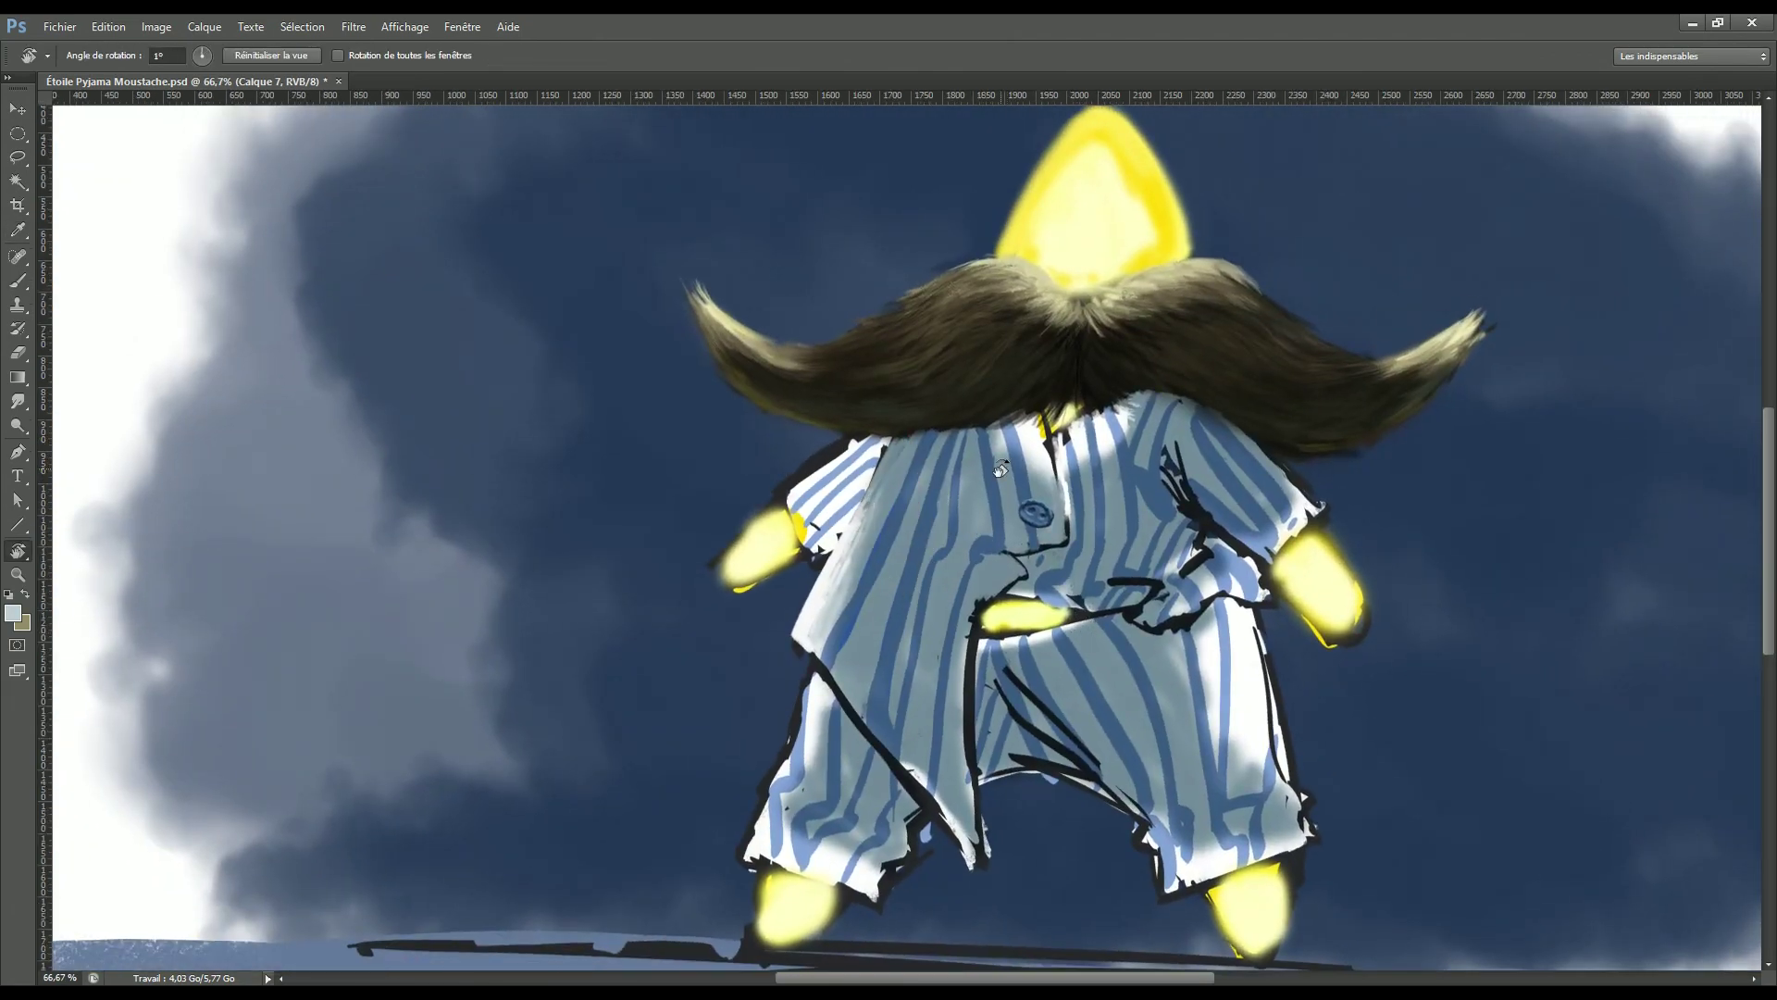
Step: Extend the collar's left corner in white and cover the collar notch in light grey
key("ctrl+plus")
key("ctrl+plus")
key("b")
key("0")
mouse_move(699, 437)
left_mouse_down()
mouse_move(652, 518)
mouse_move(773, 703)
left_mouse_up()
left_click(803, 542, "alt")
left_click(970, 348, "alt")
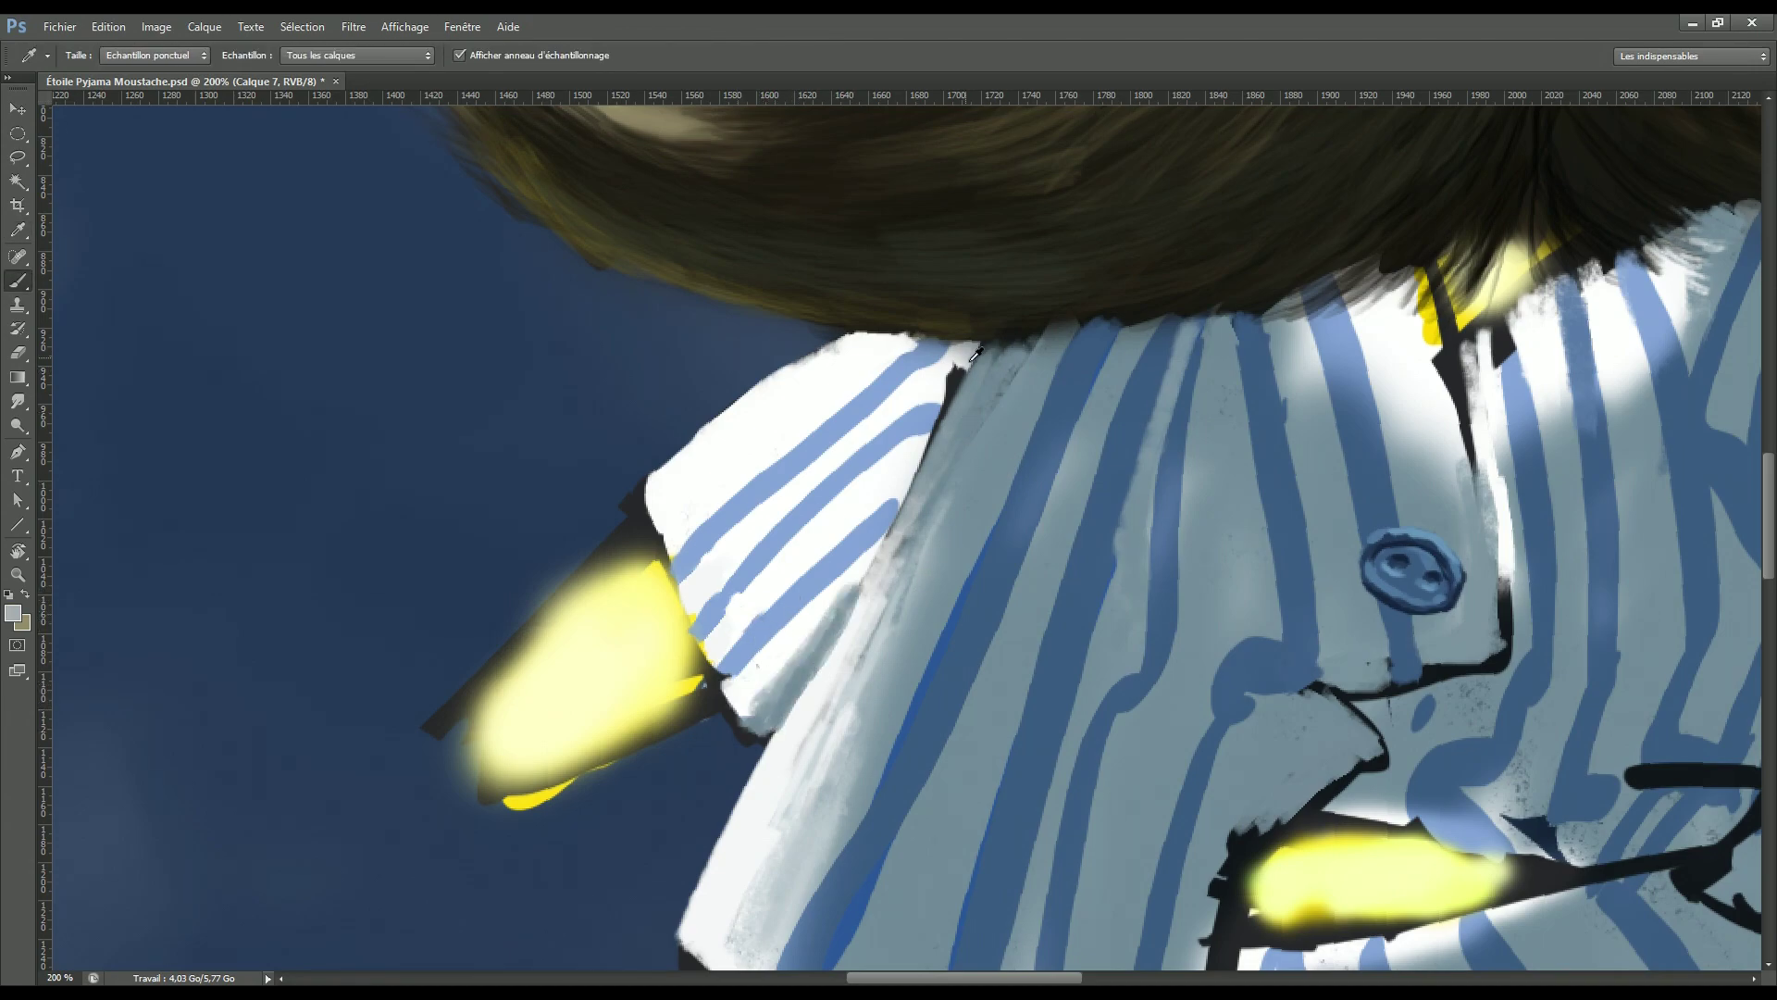
left_click_drag(920, 379, 934, 413)
left_click(907, 463, "alt")
Step: Sample the hand's yellow and repaint the left hand with a brighter glow
key("ctrl+minus")
key("ctrl+minus")
key("ctrl+plus")
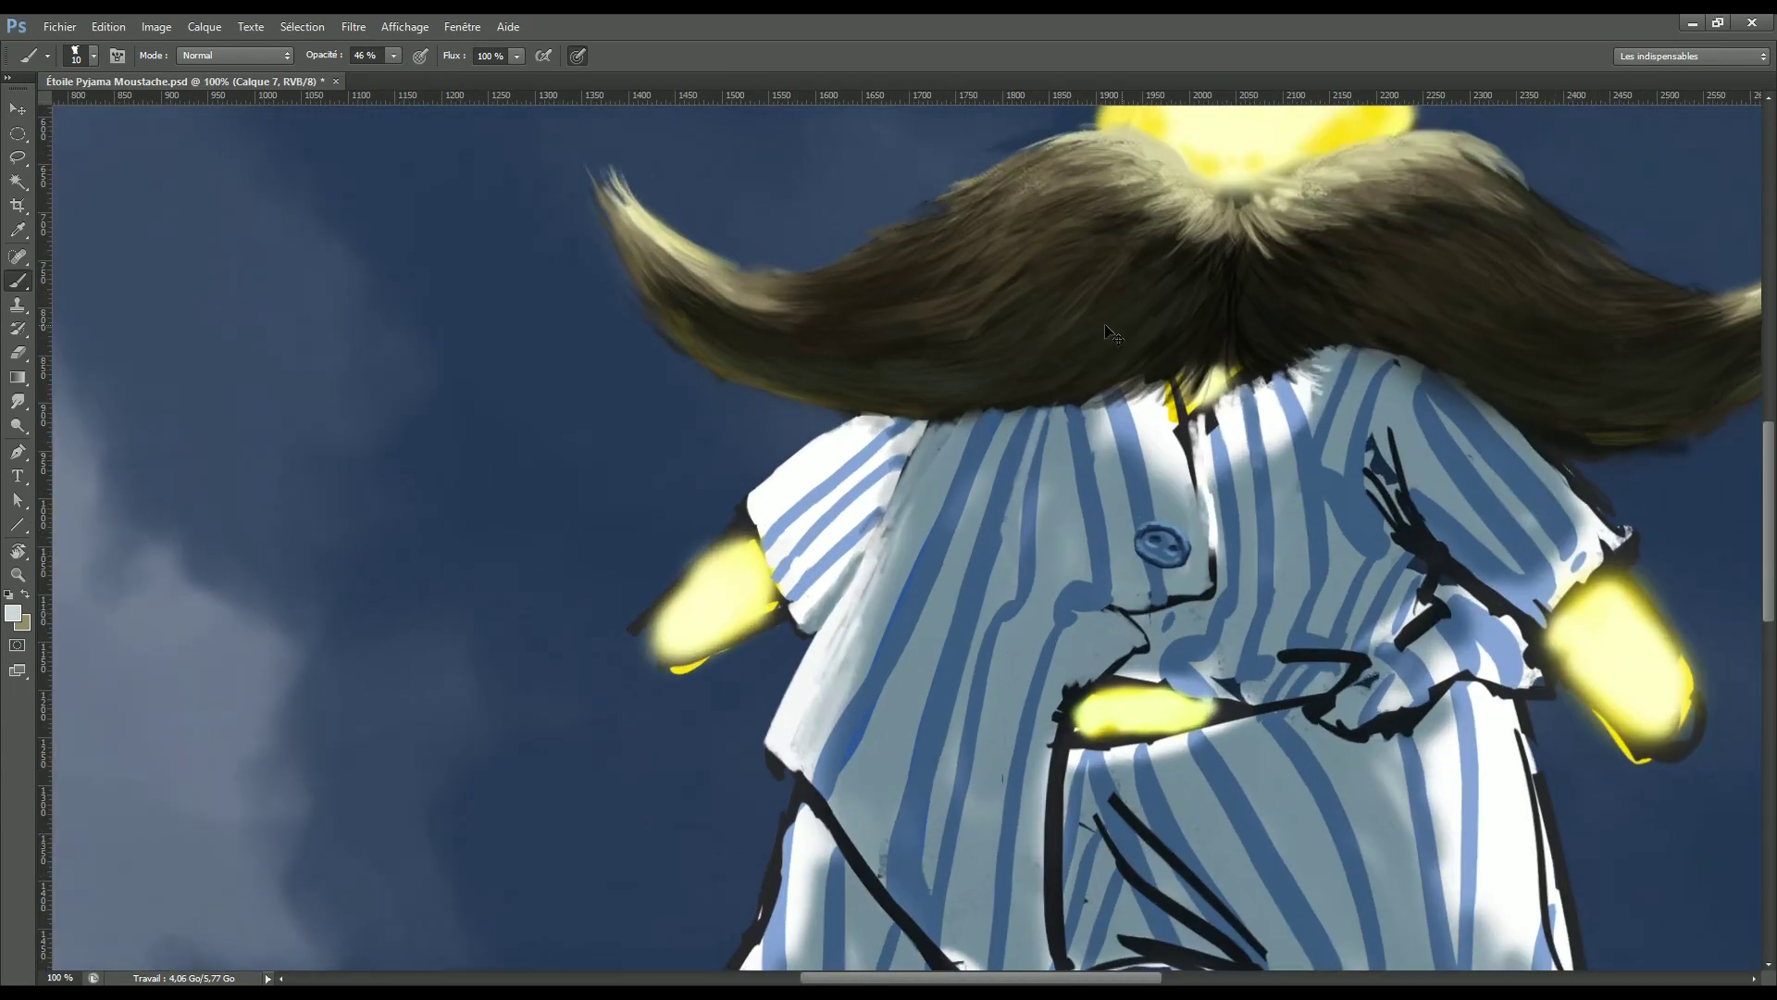
key("ctrl+plus")
left_click(93, 56)
key("Return")
left_click(464, 675, "alt")
left_click_drag(464, 675, 657, 676)
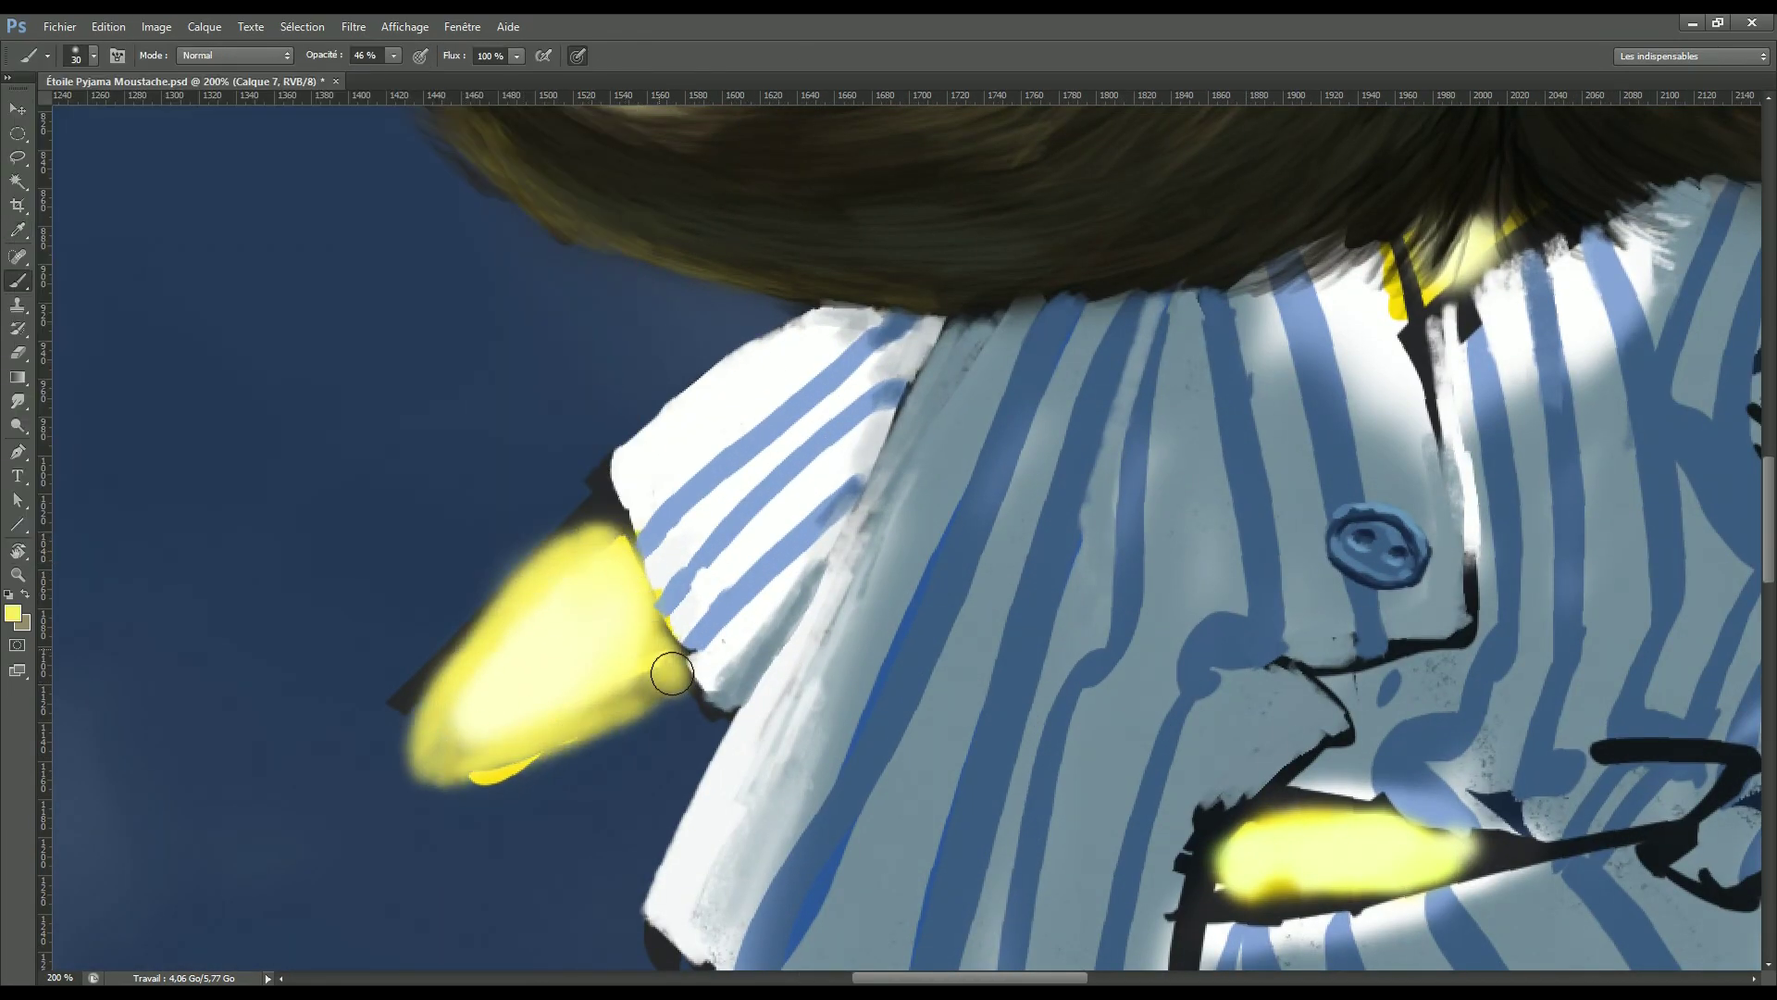
left_click(567, 586, "alt")
mouse_move(567, 586)
left_mouse_down()
mouse_move(509, 674)
mouse_move(648, 704)
mouse_move(463, 773)
left_mouse_up()
Step: Cover the stray yellow blob with sky blue and even out the left hand's yellow
left_click(630, 628, "alt")
left_click(455, 805, "alt")
left_click_drag(537, 773, 455, 805)
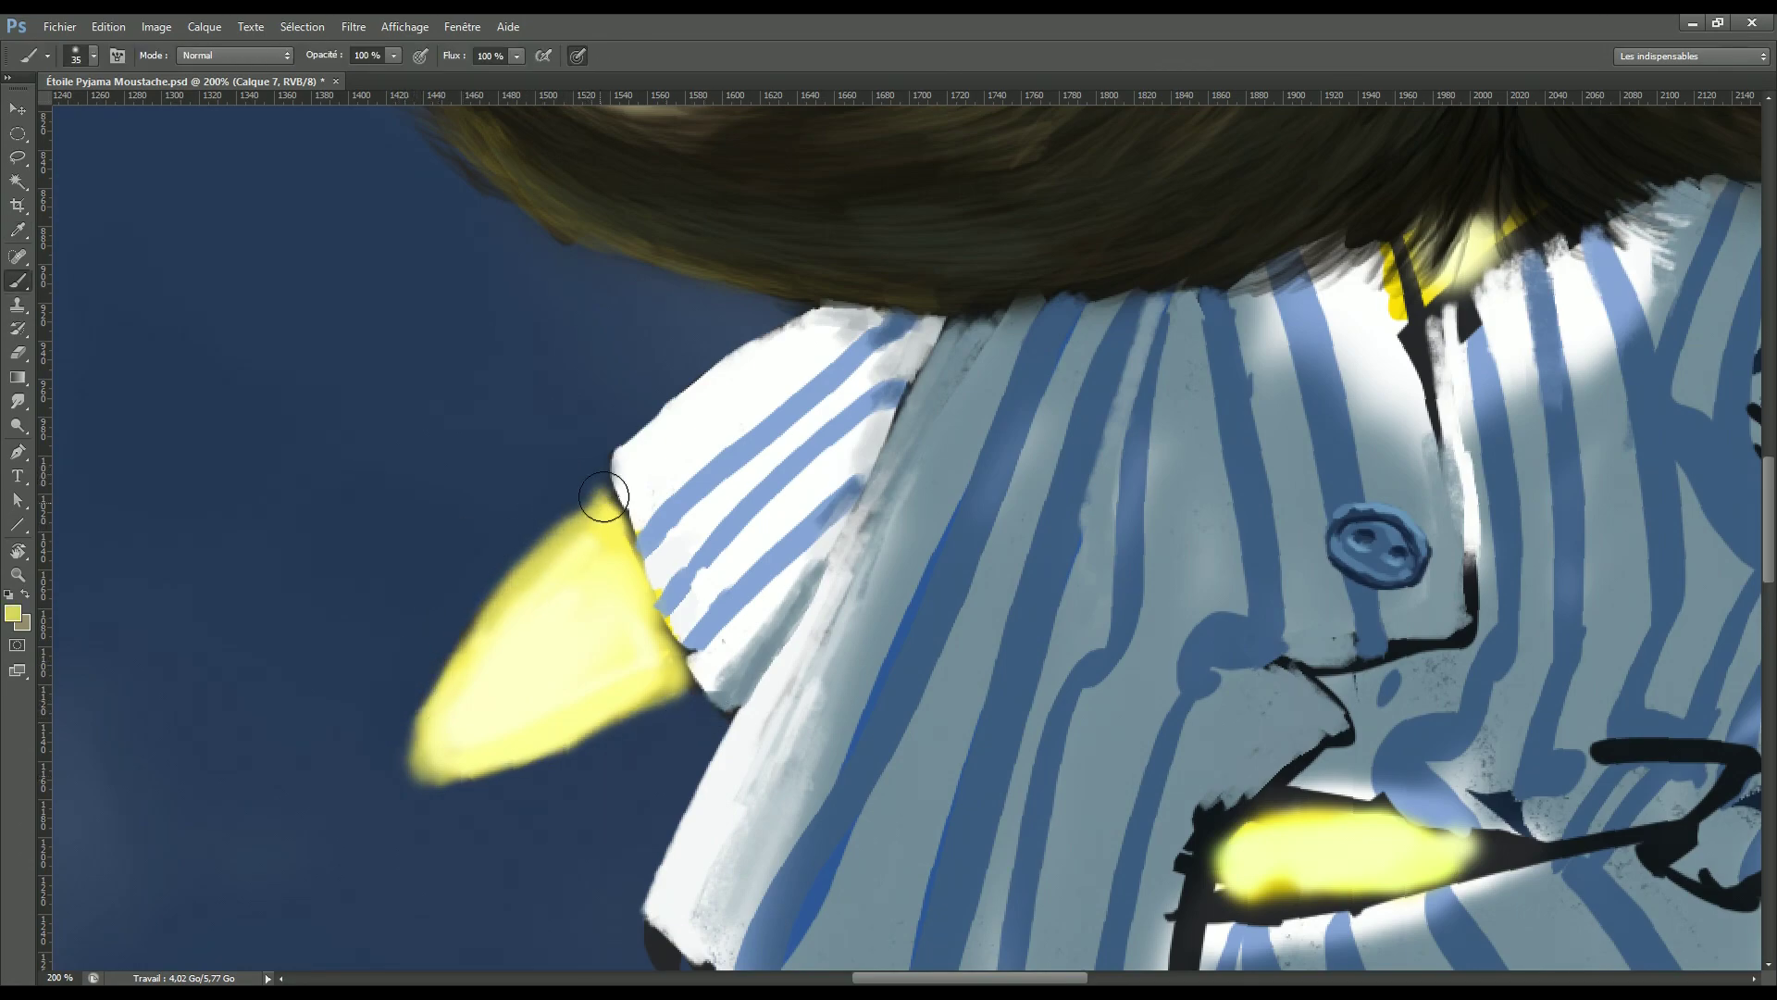
left_click_drag(425, 713, 492, 675)
left_click_drag(601, 592, 406, 718)
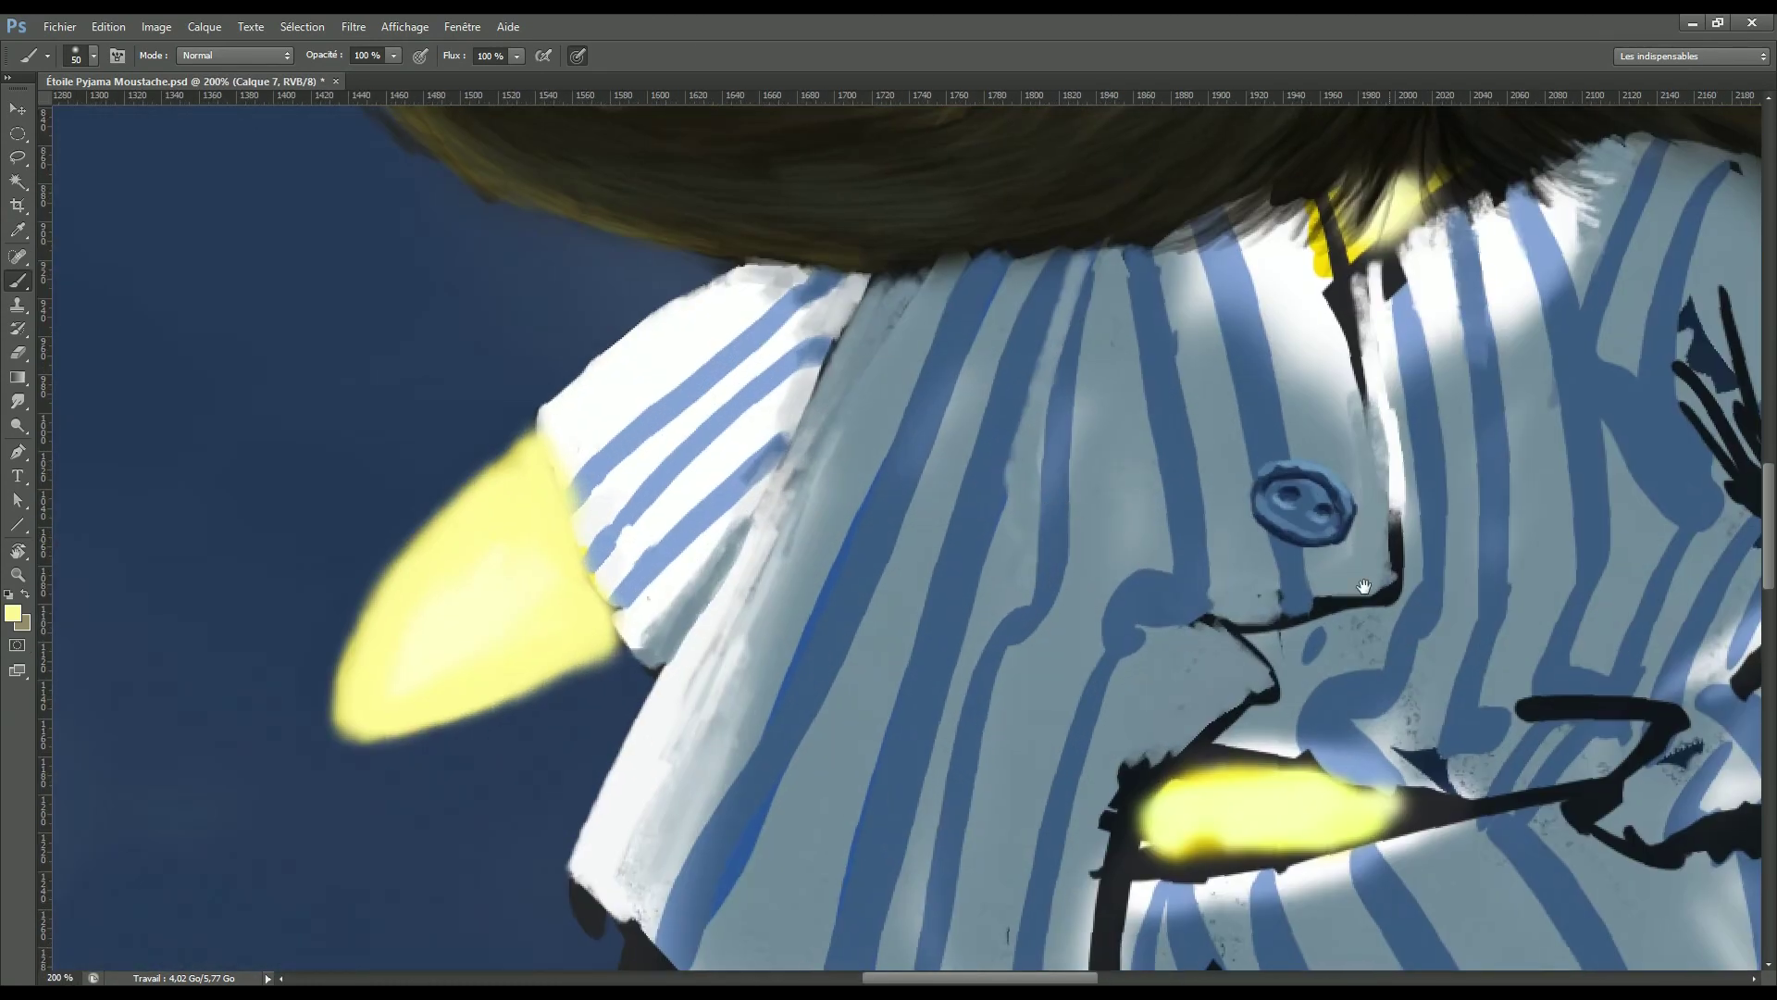
Step: Repaint the whole right hand in brighter yellow, filling its dark lower tip
left_click_drag(1296, 574, 451, 475)
mouse_move(1370, 500)
left_mouse_down()
mouse_move(1324, 759)
mouse_move(1245, 667)
left_mouse_up()
left_click_drag(1194, 592, 1342, 481)
mouse_move(1444, 722)
left_mouse_down()
mouse_move(1289, 694)
mouse_move(1251, 484)
left_mouse_up()
left_click(1251, 484, "alt")
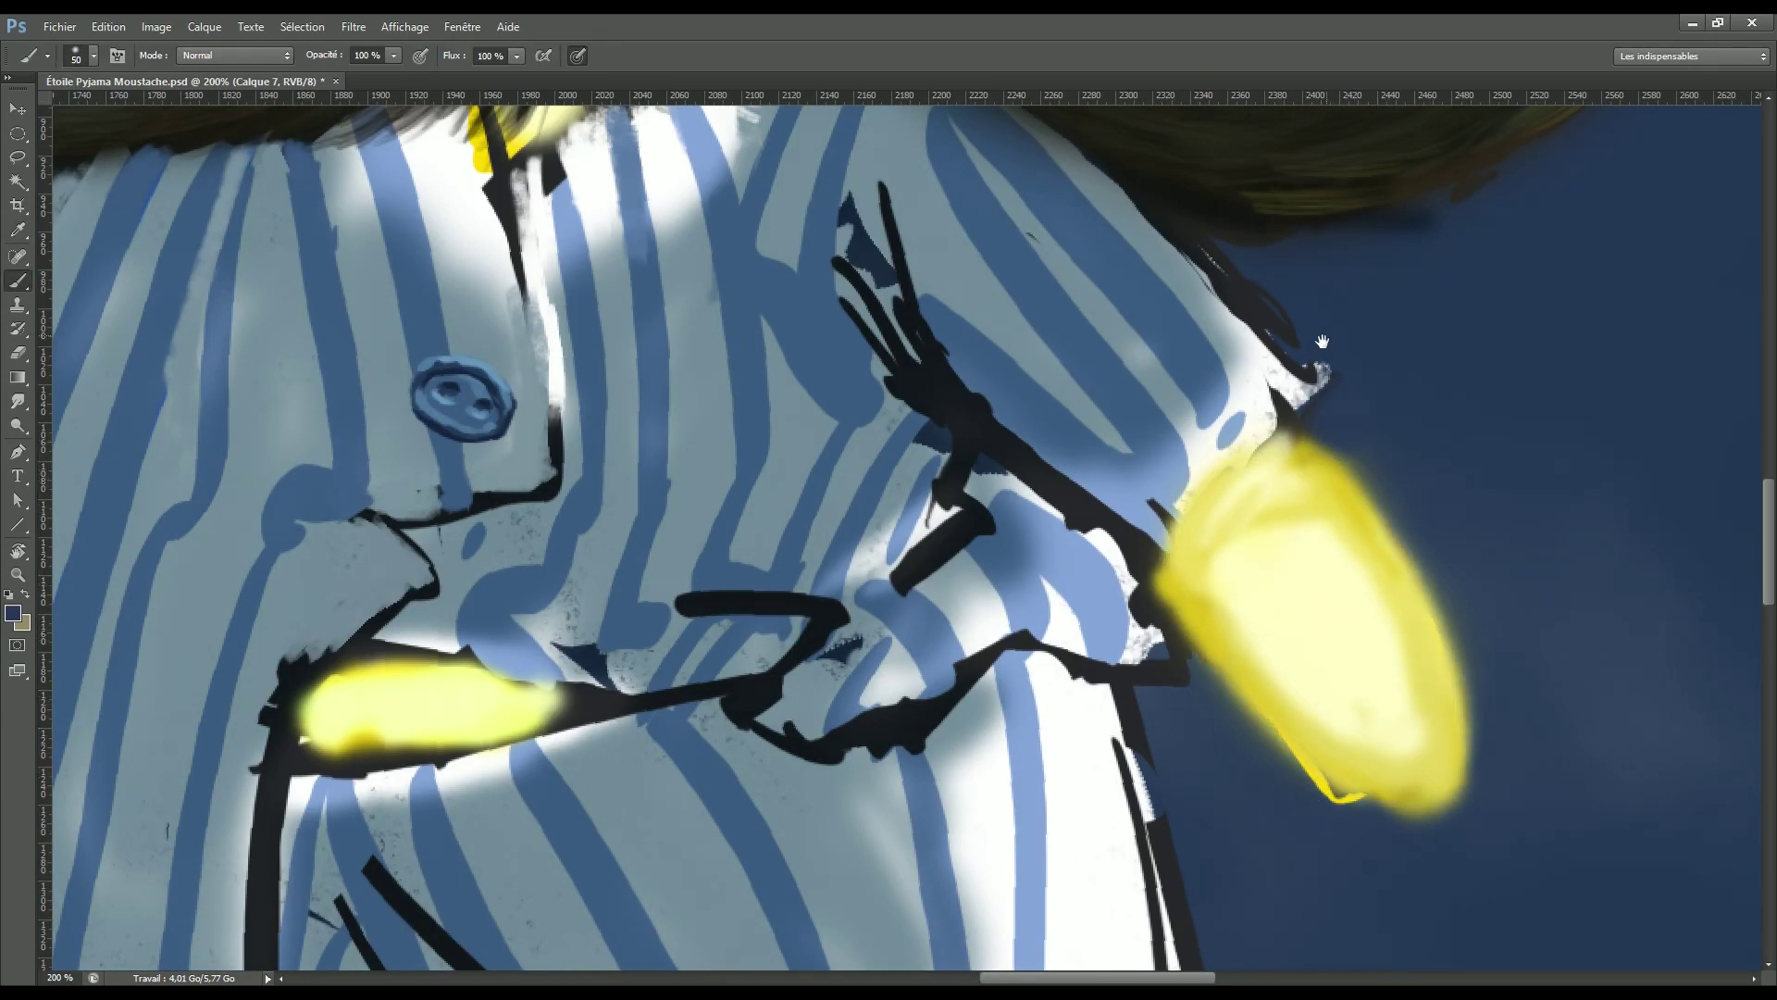
left_click_drag(1306, 318, 1249, 435)
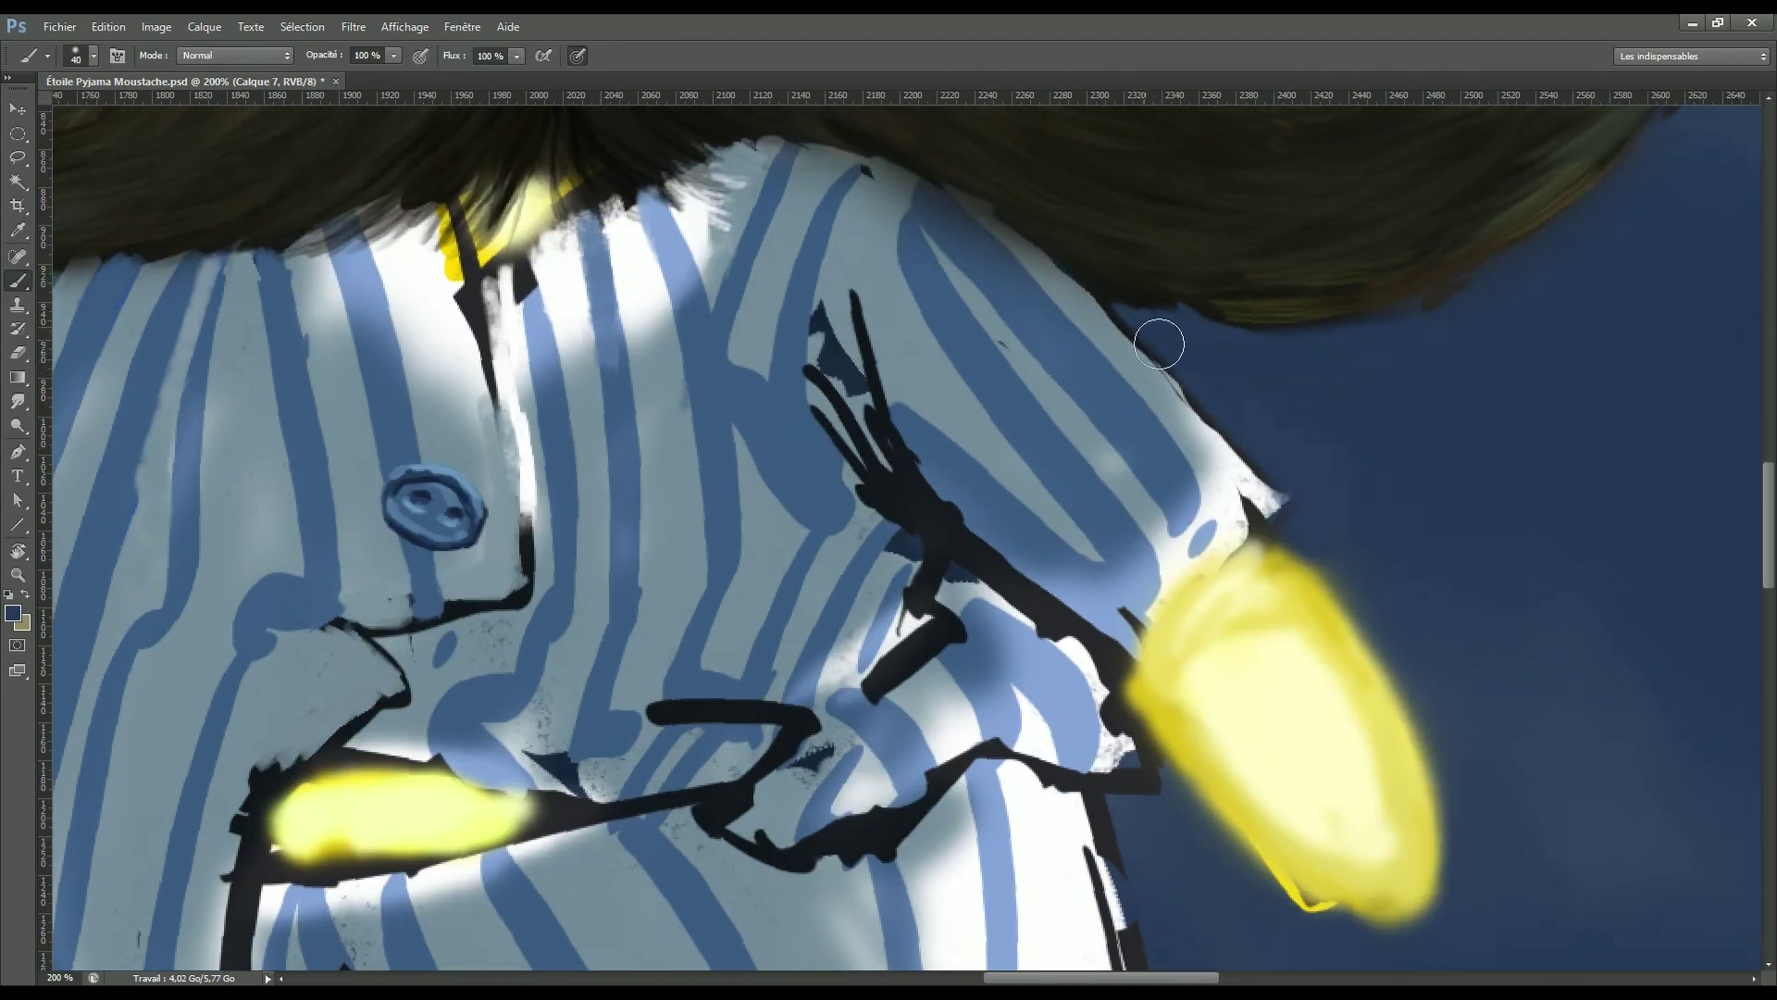
Step: Tidy the sky around the right hand in blue and check the whole figure
key("ctrl+minus")
left_click_drag(1315, 731, 1190, 694)
left_click_drag(1352, 593, 1150, 654)
key("bracketright")
key("bracketright")
key("bracketright")
key("ctrl+minus")
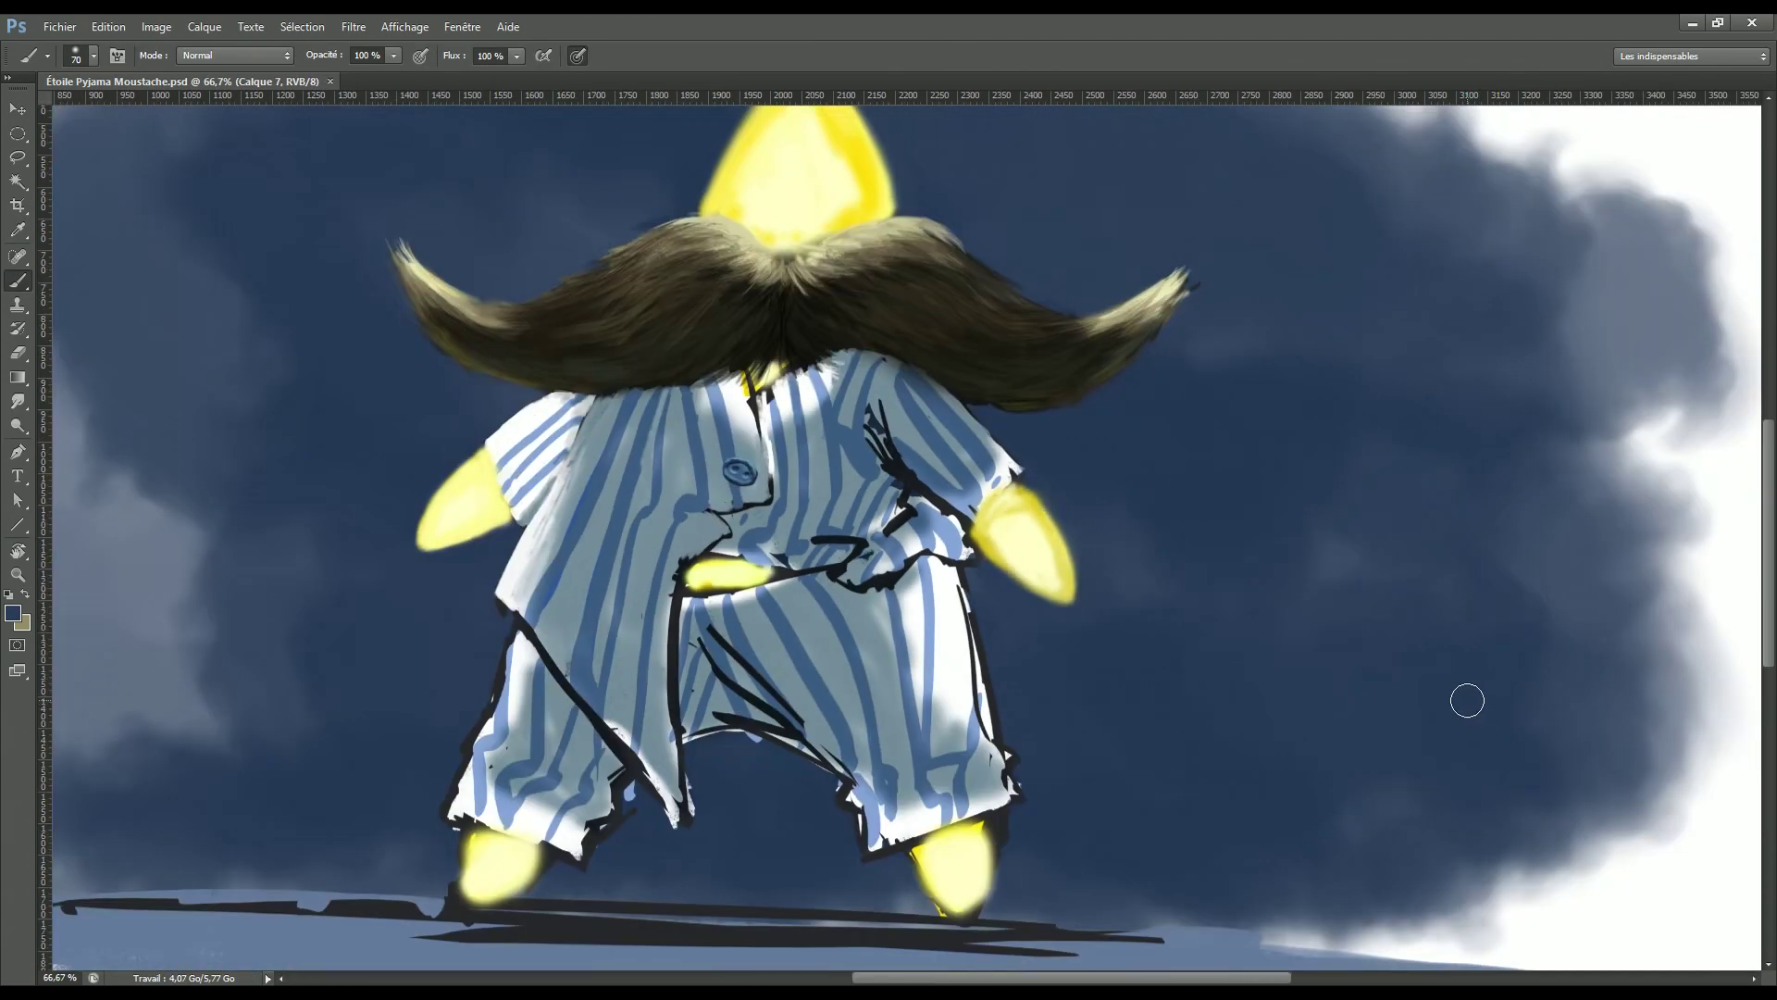
Step: Repaint the right hand in a brighter pale yellow sampled from the hand
key("ctrl+plus")
key("ctrl+plus")
left_click(1296, 435, "alt")
left_click_drag(1203, 426, 1157, 556)
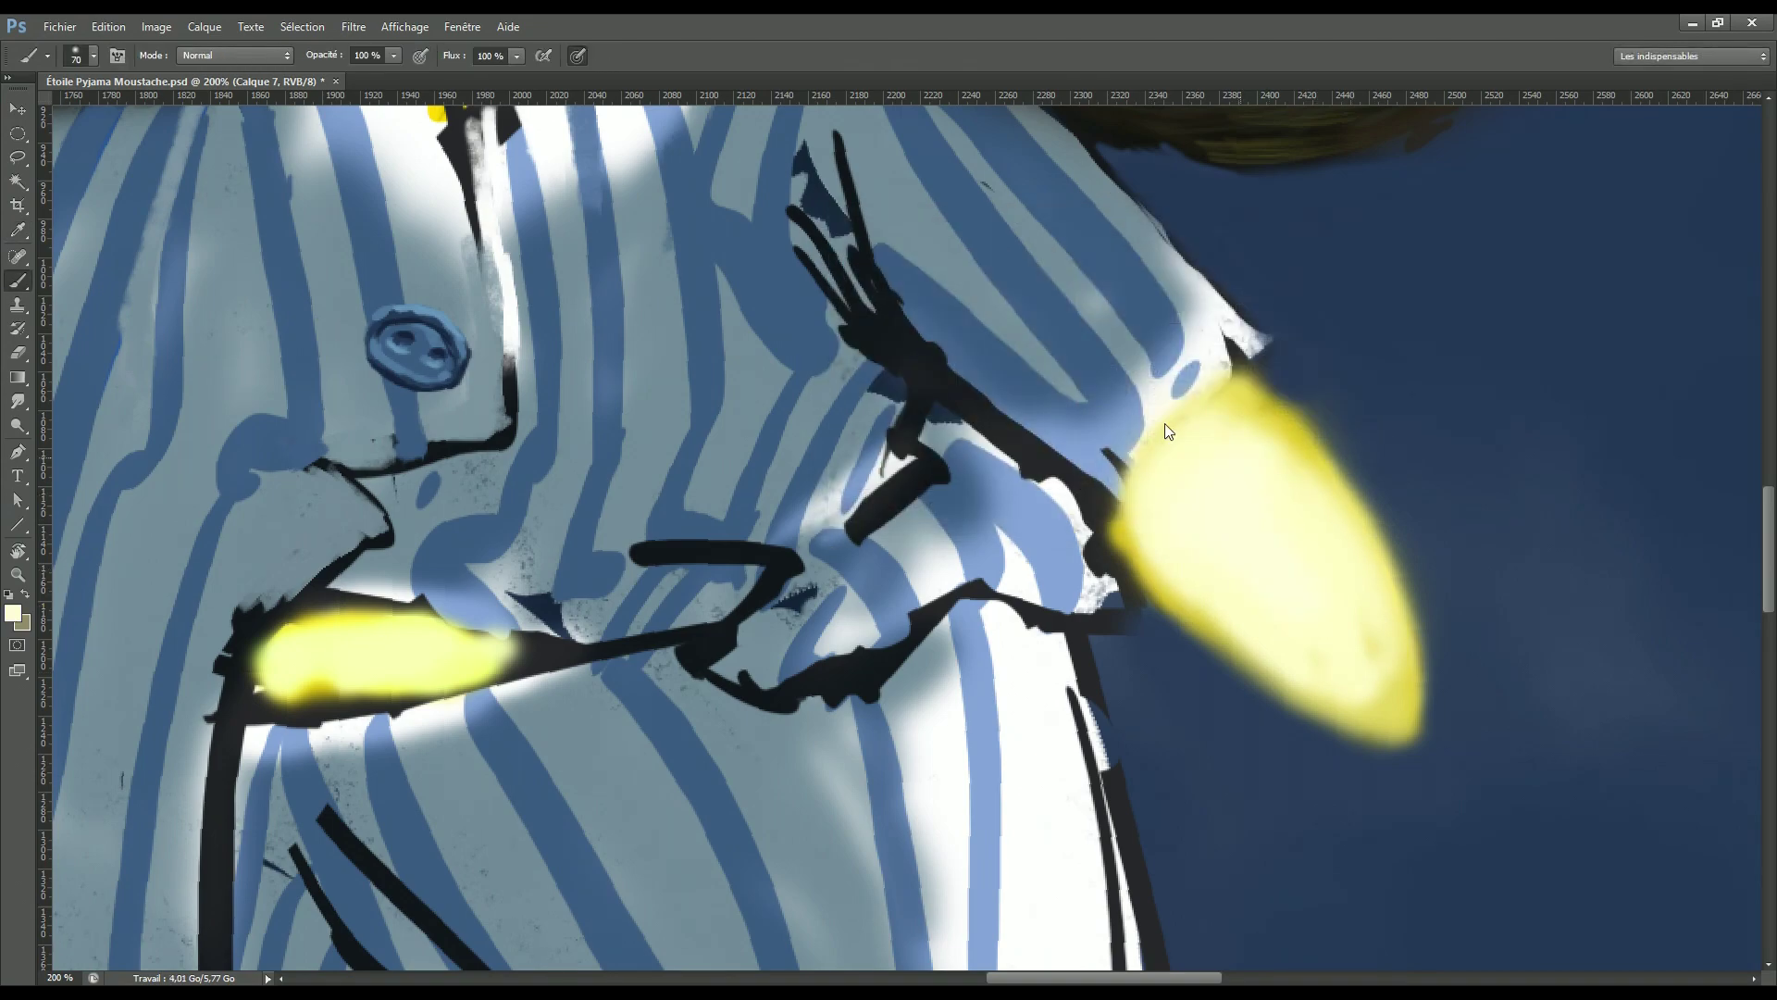
Step: Brighten the star's left and right edges with a larger yellow brush
left_click_drag(315, 489, 926, 535)
scroll(67, 541, "up", 5)
scroll(1138, 318, "up", 5)
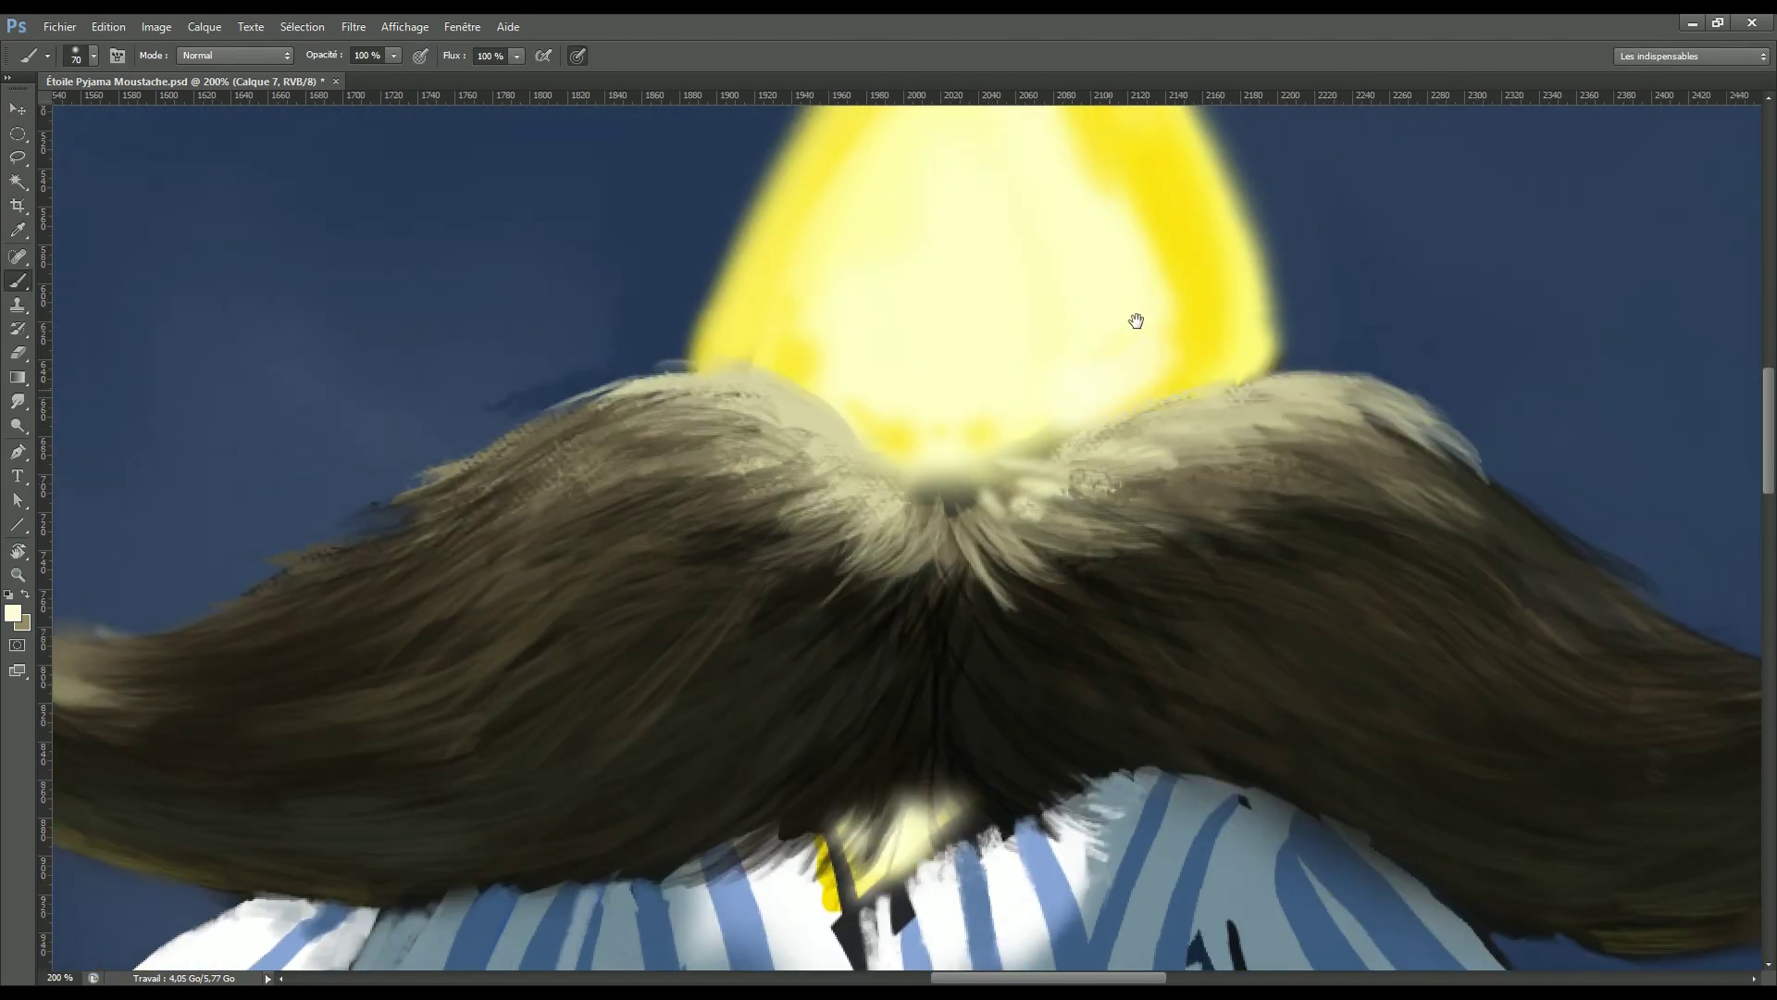
scroll(1158, 325, "up", 3)
key("bracketright")
key("bracketright")
left_click_drag(833, 518, 1277, 482)
key("bracketleft")
key("bracketleft")
left_click(1131, 373, "alt")
Step: Add cream highlights to the star's face and soften its left and right edges in cream
key("ctrl+alt+z")
key("bracketleft")
key("bracketleft")
key("bracketleft")
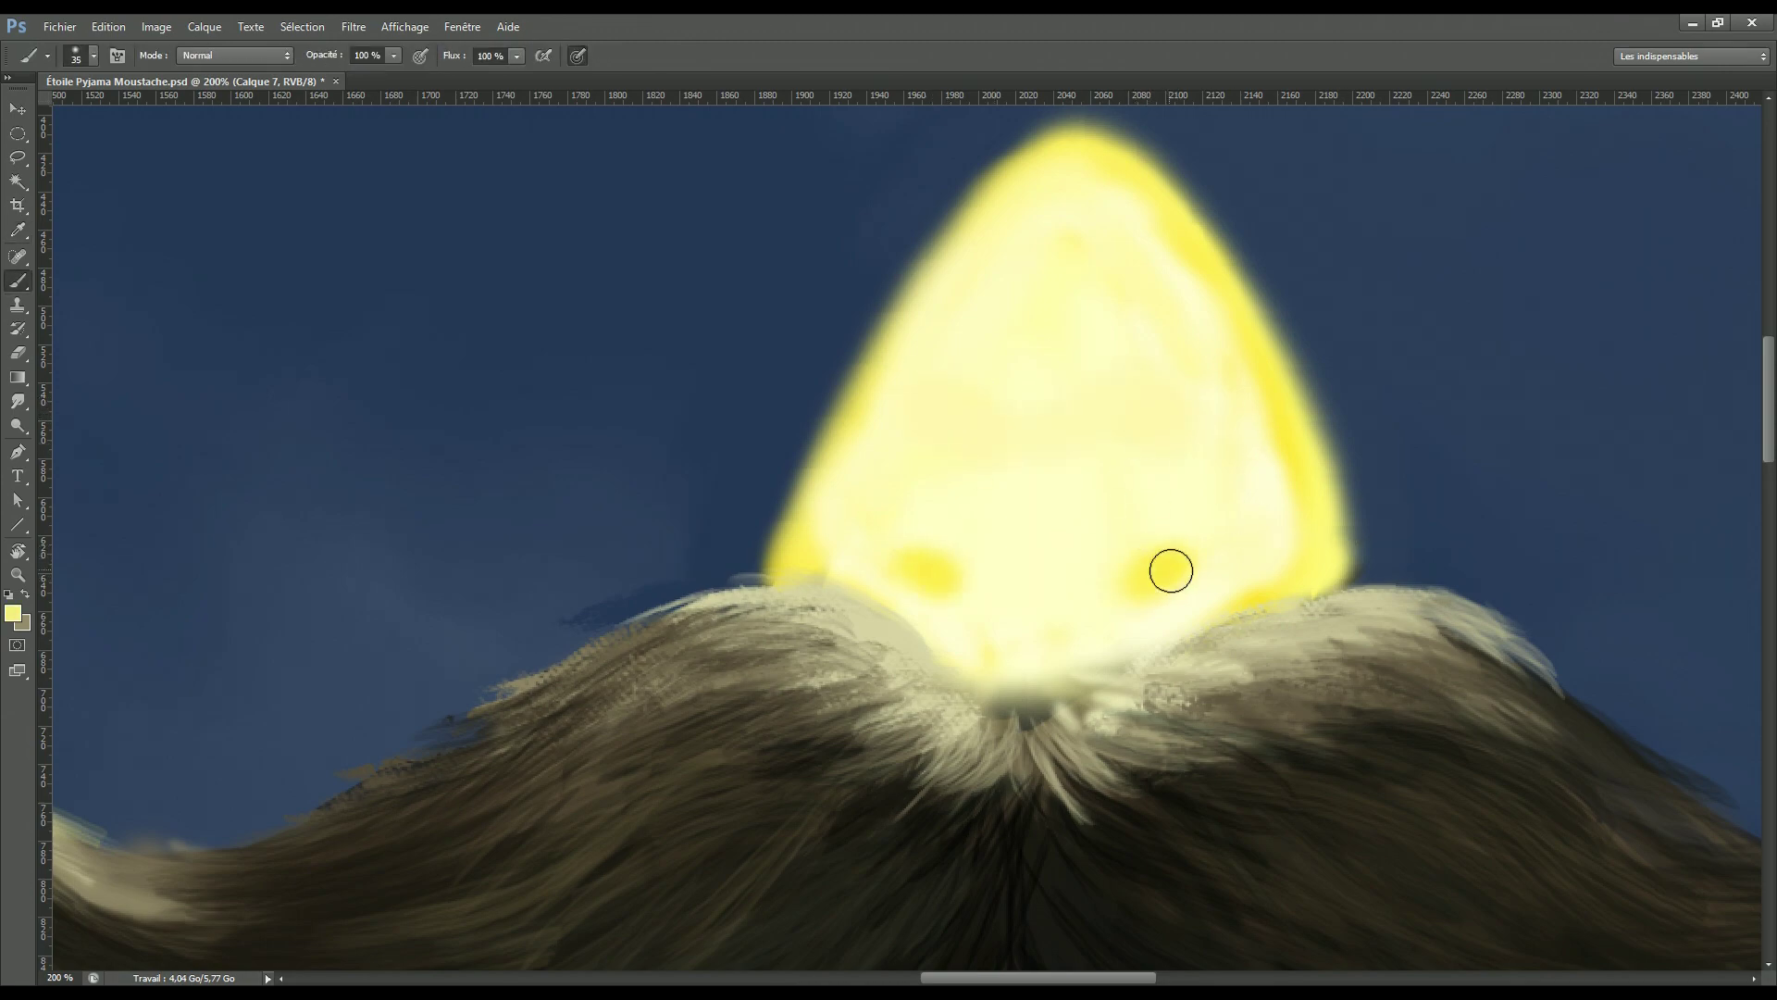
left_click(971, 568, "alt")
left_click(1177, 604)
mouse_move(1320, 319)
left_mouse_down()
mouse_move(1376, 341)
mouse_move(1344, 290)
mouse_move(1410, 341)
mouse_move(1183, 400)
left_mouse_up()
scroll(1023, 407, "up", 3)
left_click_drag(1023, 408, 925, 610)
left_click_drag(1509, 638, 1333, 269)
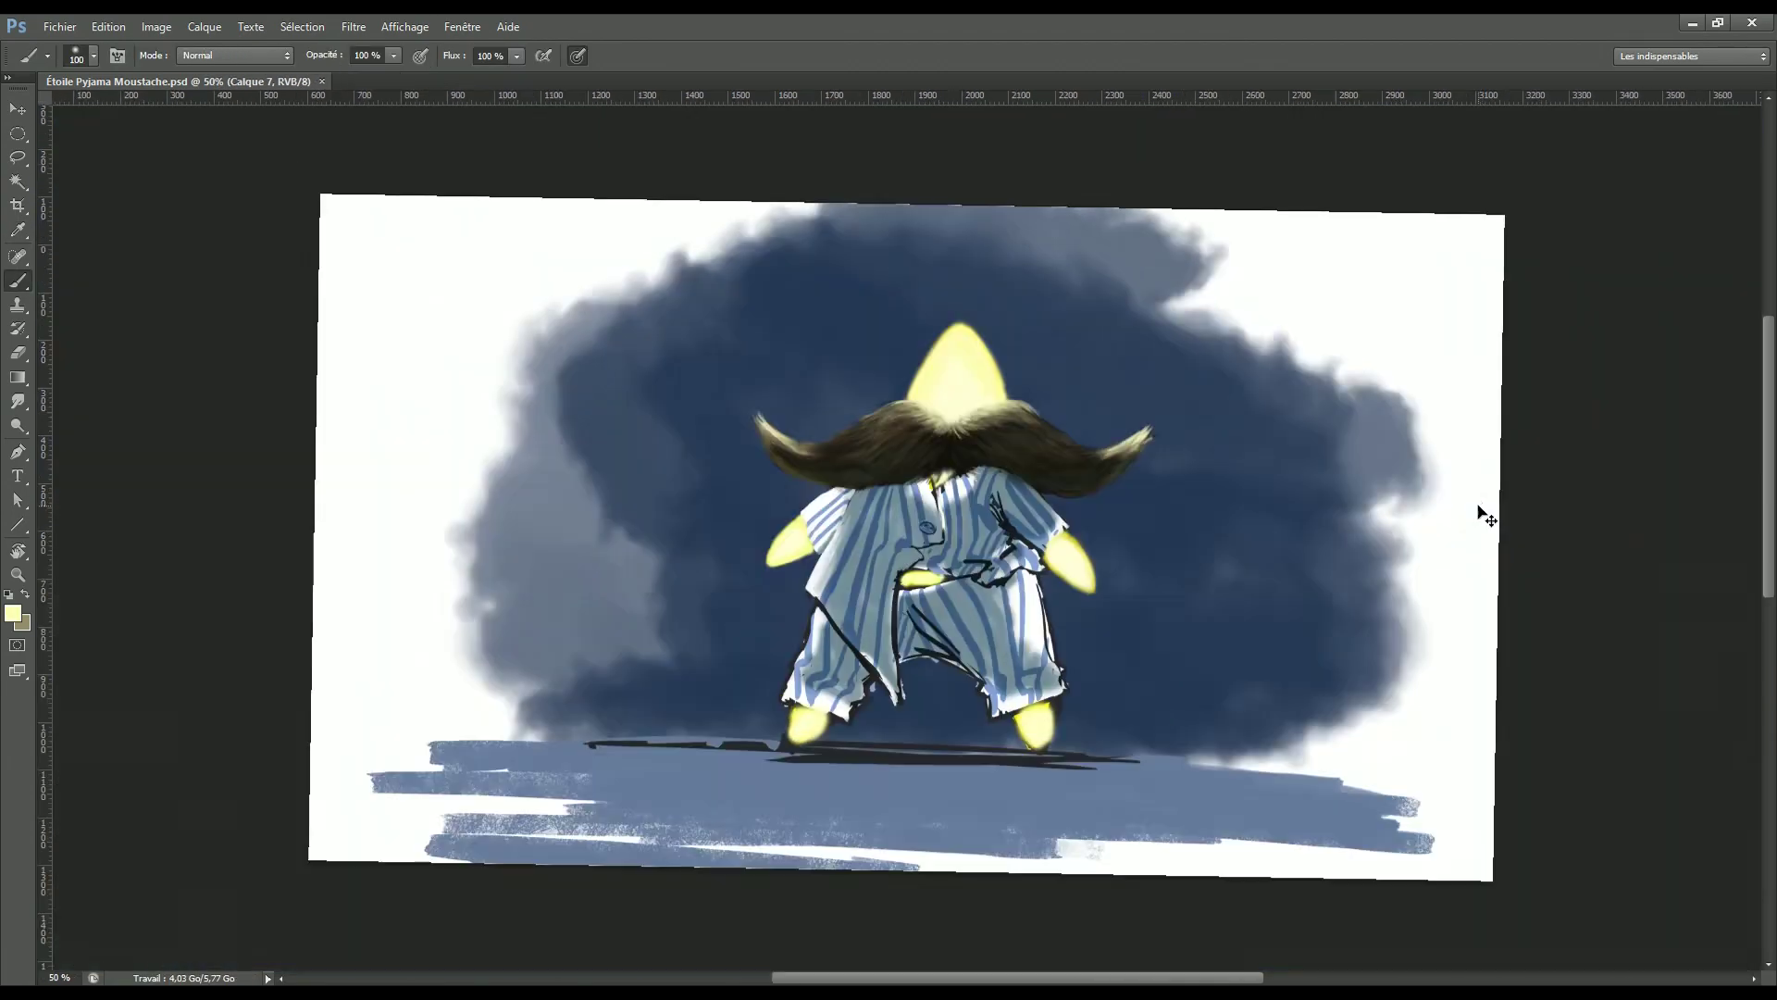
Step: Cover the dark mark below the hair using colours sampled from the pyjama
key("i")
left_click_drag(956, 566, 925, 518)
key("b")
mouse_move(1133, 323)
left_mouse_down()
mouse_move(1120, 370)
mouse_move(1204, 423)
left_mouse_up()
left_click(1218, 351, "alt")
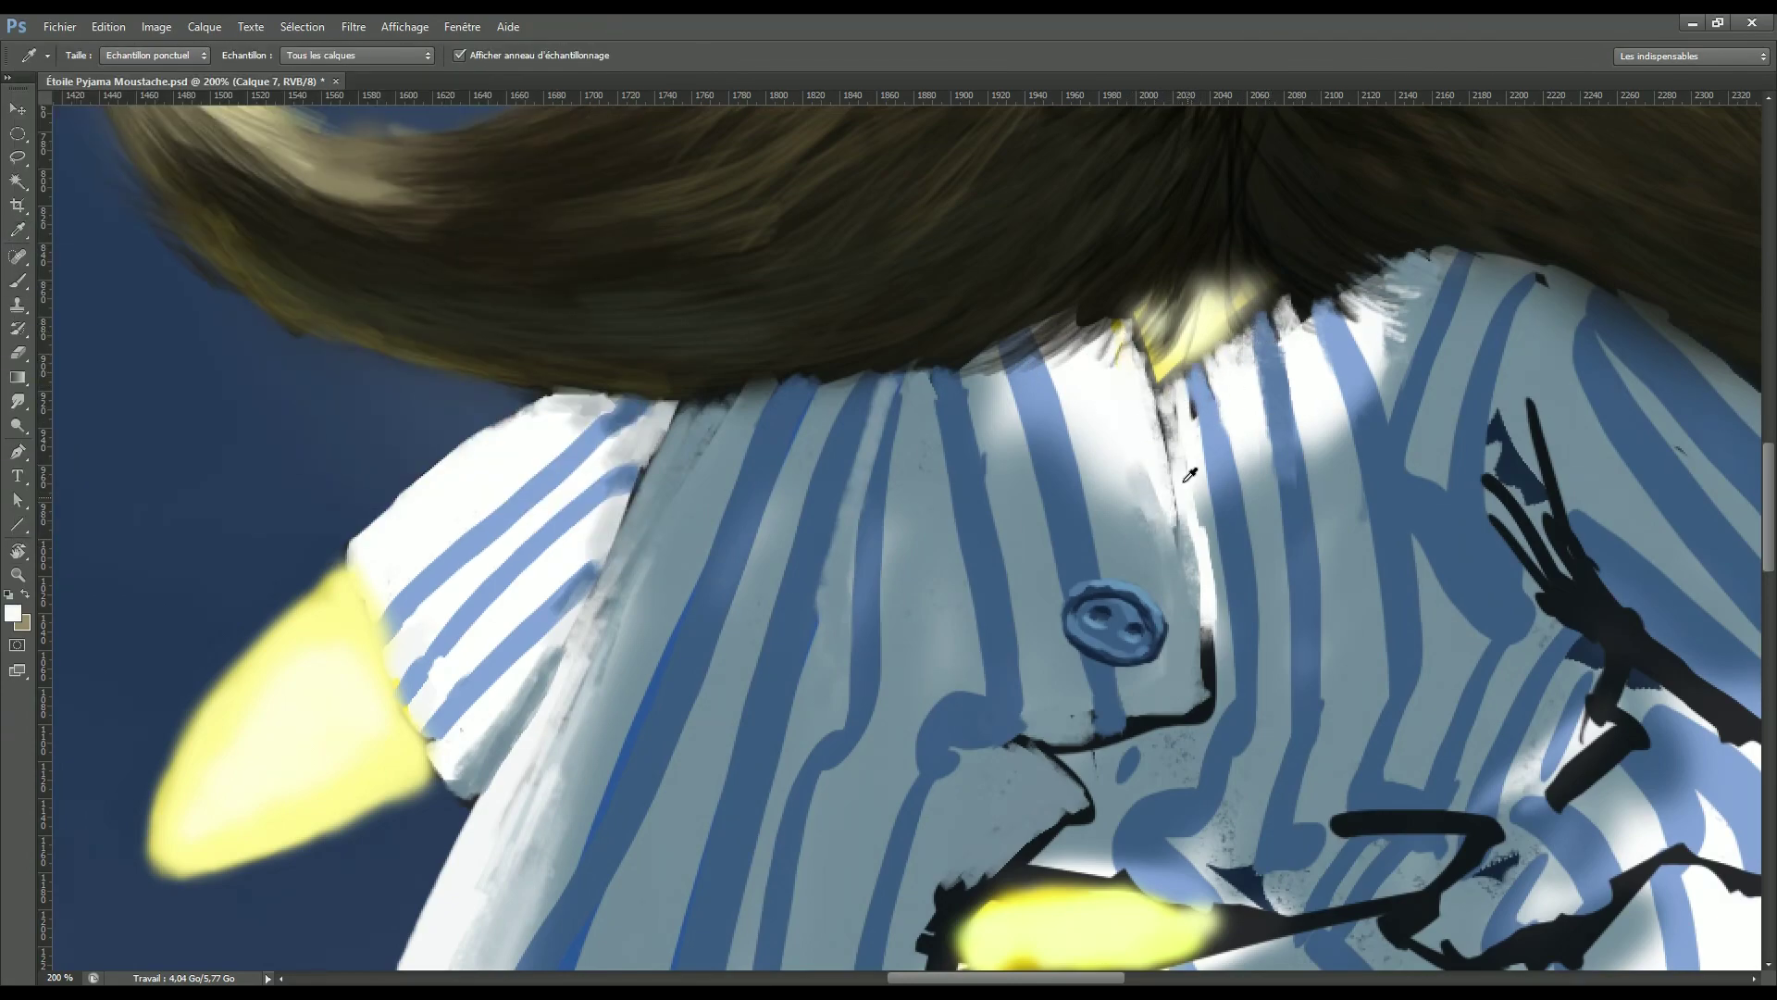
Step: Paint over the black lines near the pyjama button with white strokes
left_click(1240, 347, "alt")
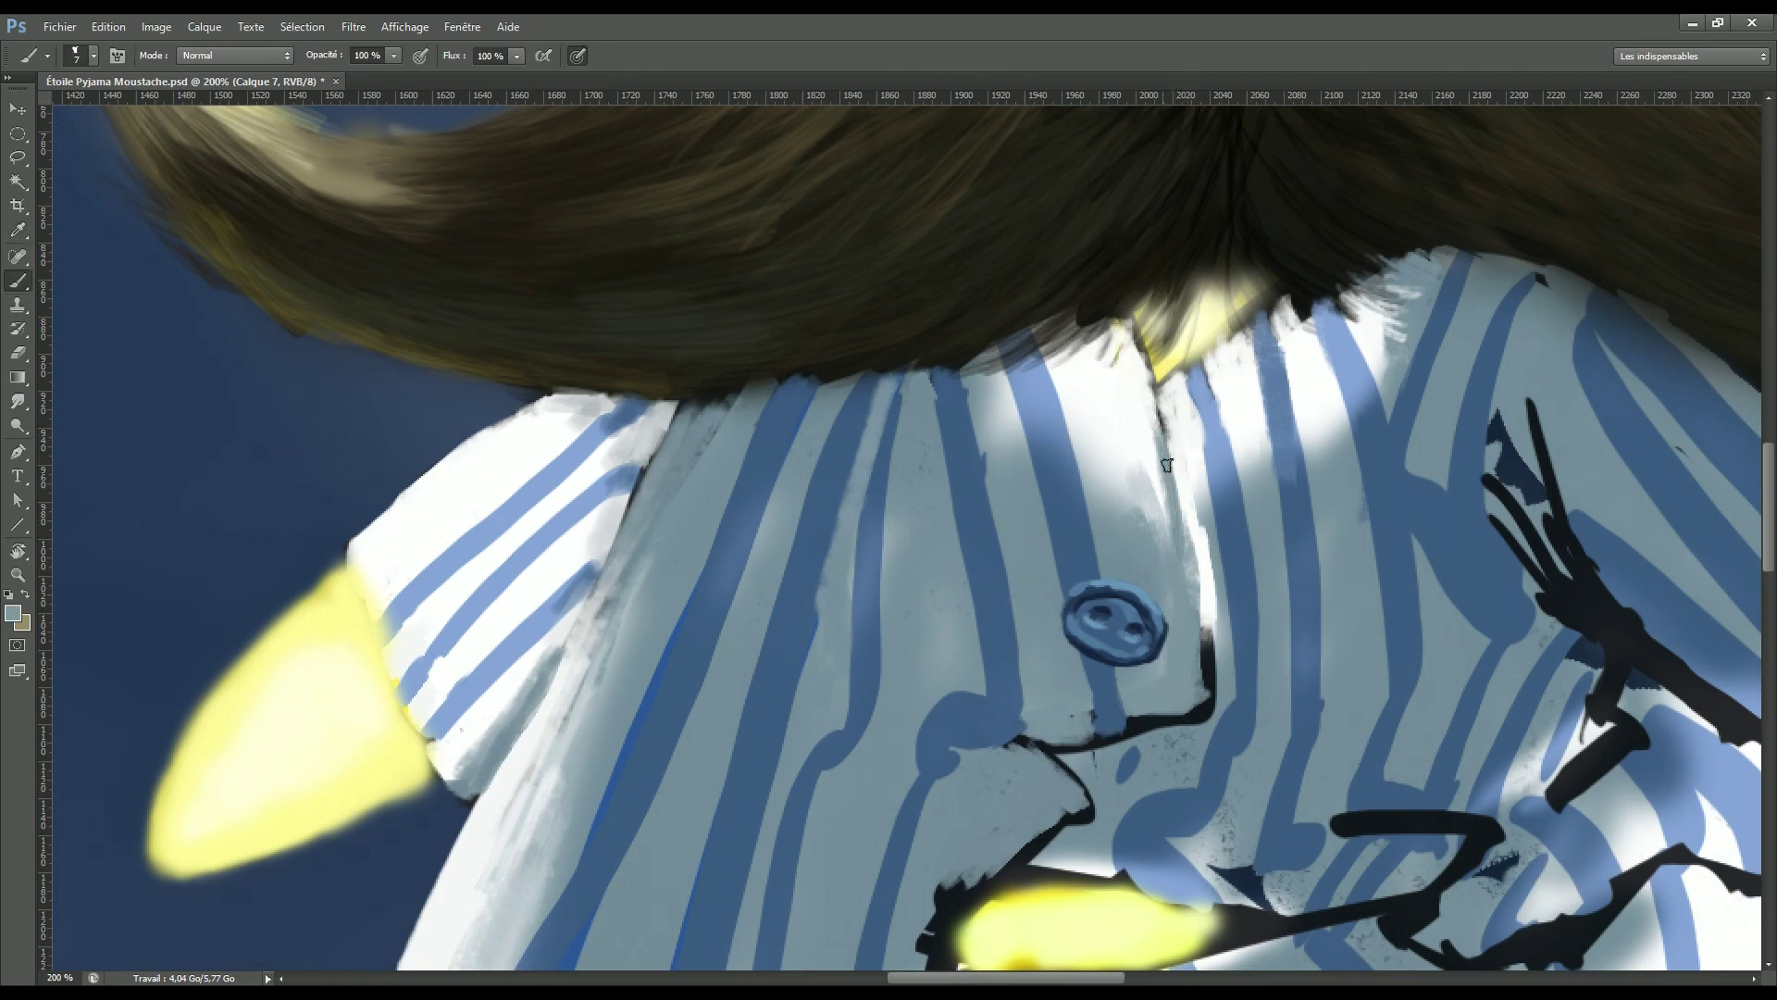
left_click_drag(1209, 592, 1125, 745)
mouse_move(1284, 703)
left_mouse_down()
mouse_move(1025, 377)
mouse_move(916, 555)
mouse_move(948, 343)
left_mouse_up()
left_click_drag(1000, 648, 1004, 889)
Step: Highlight the collar edges in white on a mirrored view, setting opacity to 52%
left_click(908, 773, "alt")
left_click_drag(967, 592, 967, 384)
key("ctrl+shift+h")
mouse_move(607, 685)
left_mouse_down()
mouse_move(1189, 560)
mouse_move(646, 595)
mouse_move(1090, 509)
left_mouse_up()
left_click_drag(971, 527, 694, 583)
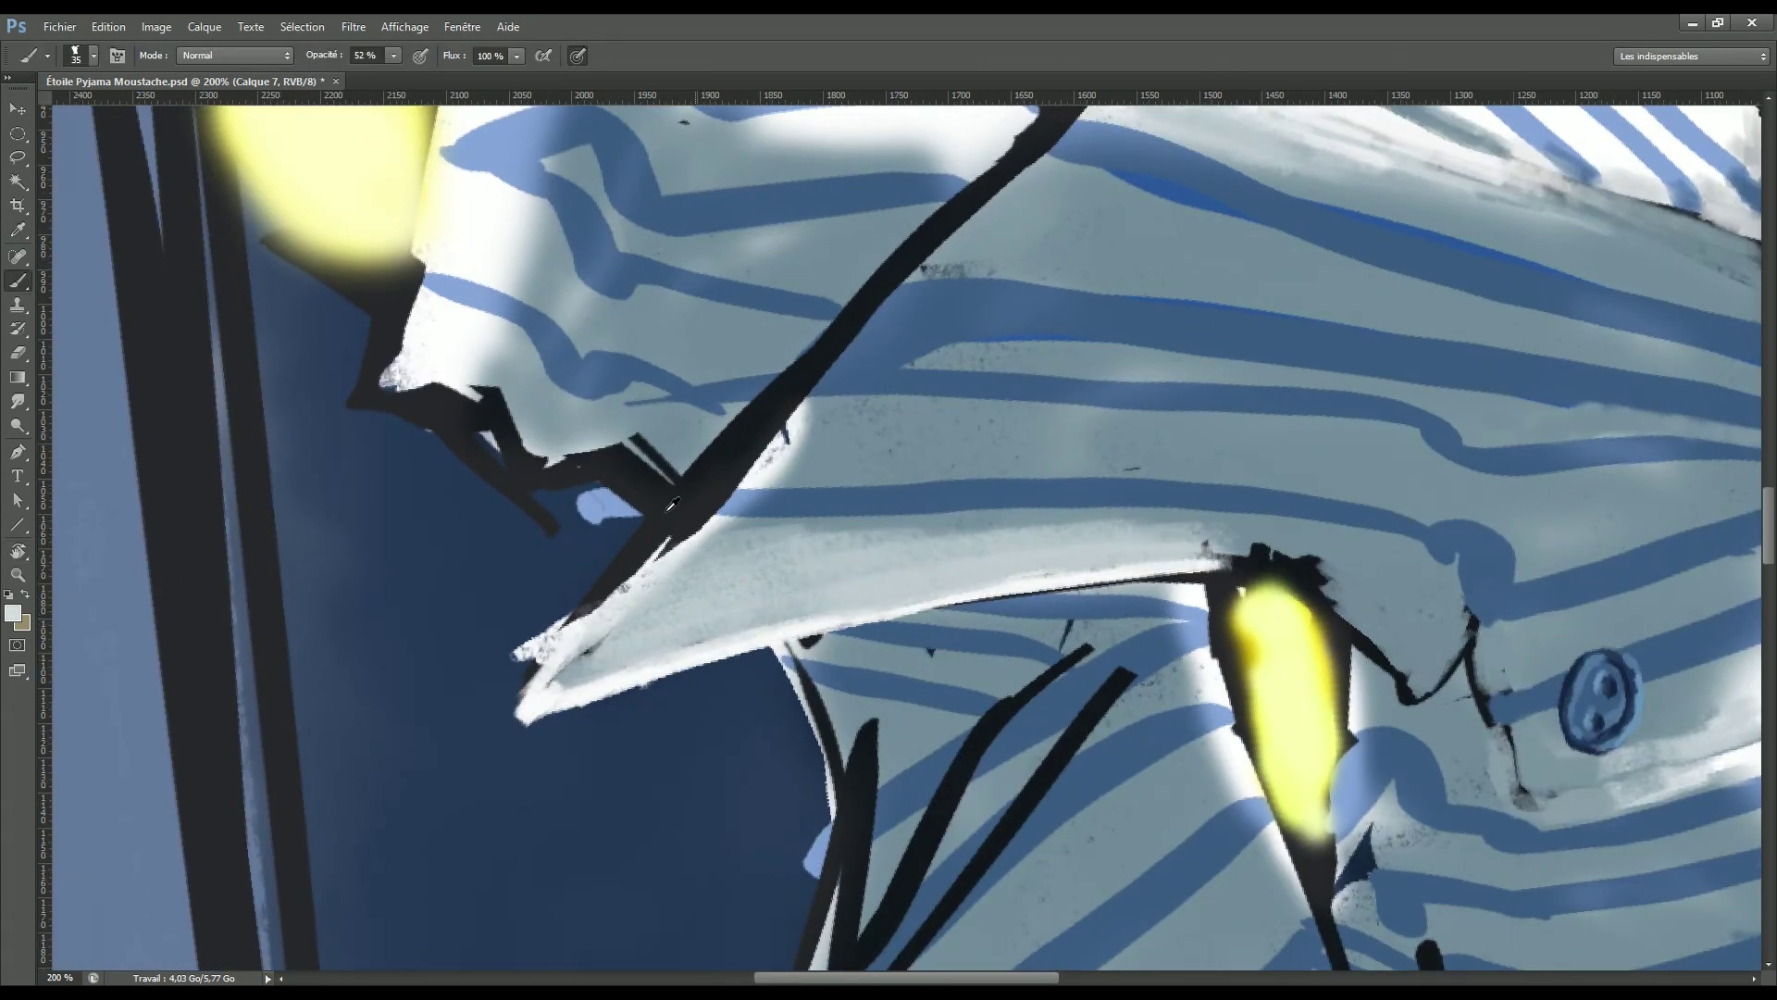
left_click_drag(703, 518, 555, 685)
left_click(395, 56)
Step: Check the whole figure unflipped and tilted, then cover the black line beside the yellow hand in white
left_click(516, 694, "alt")
key("ctrl+shift+h")
key("ctrl+minus")
key("ctrl+minus")
key("r")
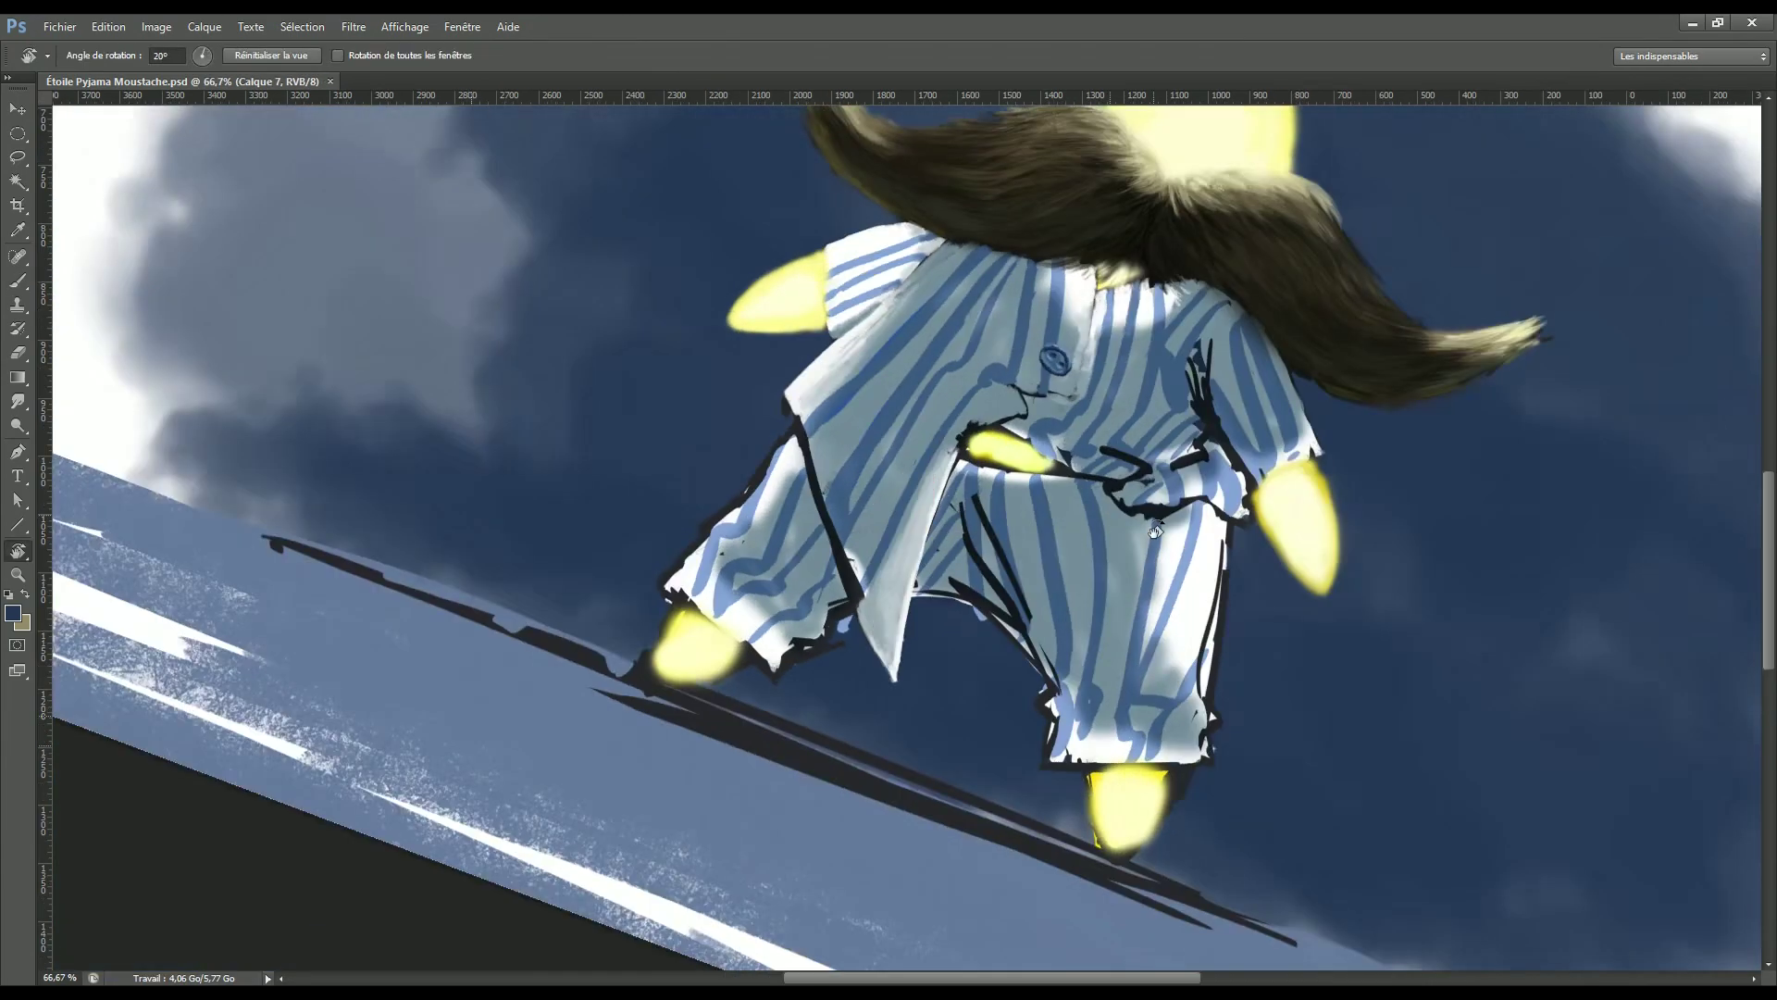
left_click_drag(1111, 463, 1192, 526)
key("ctrl+plus")
key("ctrl+plus")
key("b")
left_click(1053, 352, "alt")
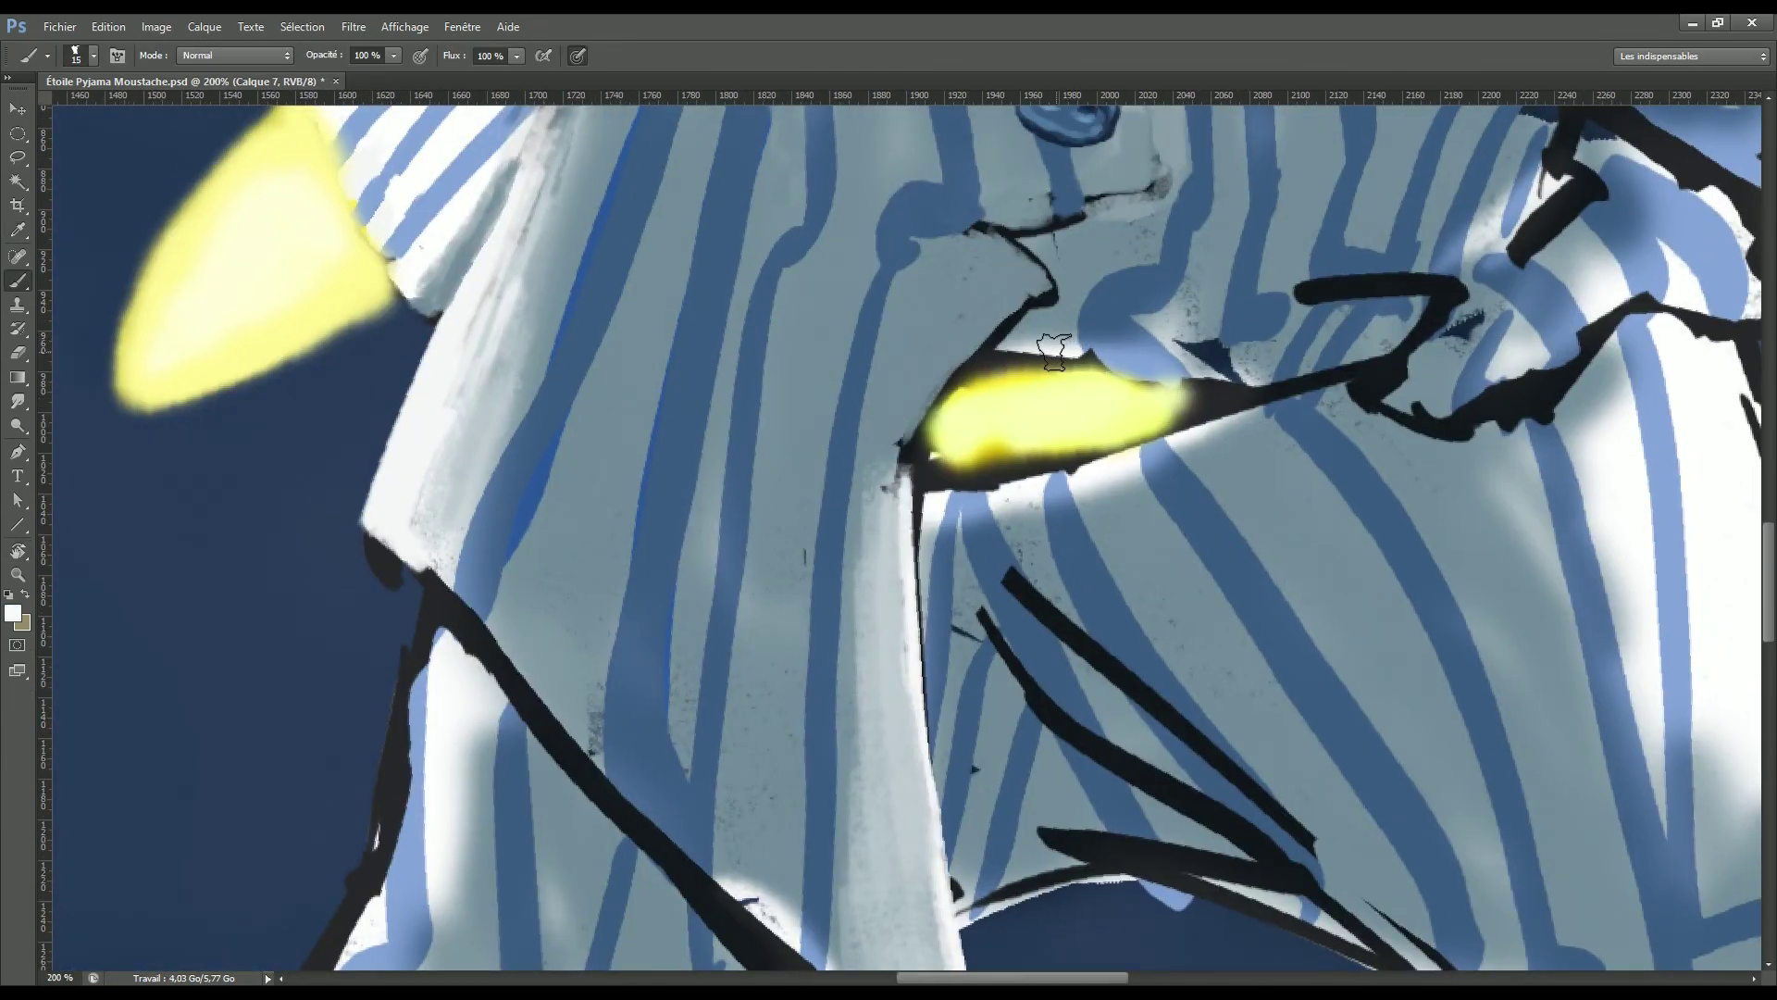
mouse_move(1193, 357)
left_mouse_down()
mouse_move(1240, 380)
mouse_move(910, 402)
left_mouse_up()
Step: Extend the yellow hand at the waist, then load a 73 px textured brush with blue-grey
left_click(79, 56)
double_click(139, 189)
key("bracketright")
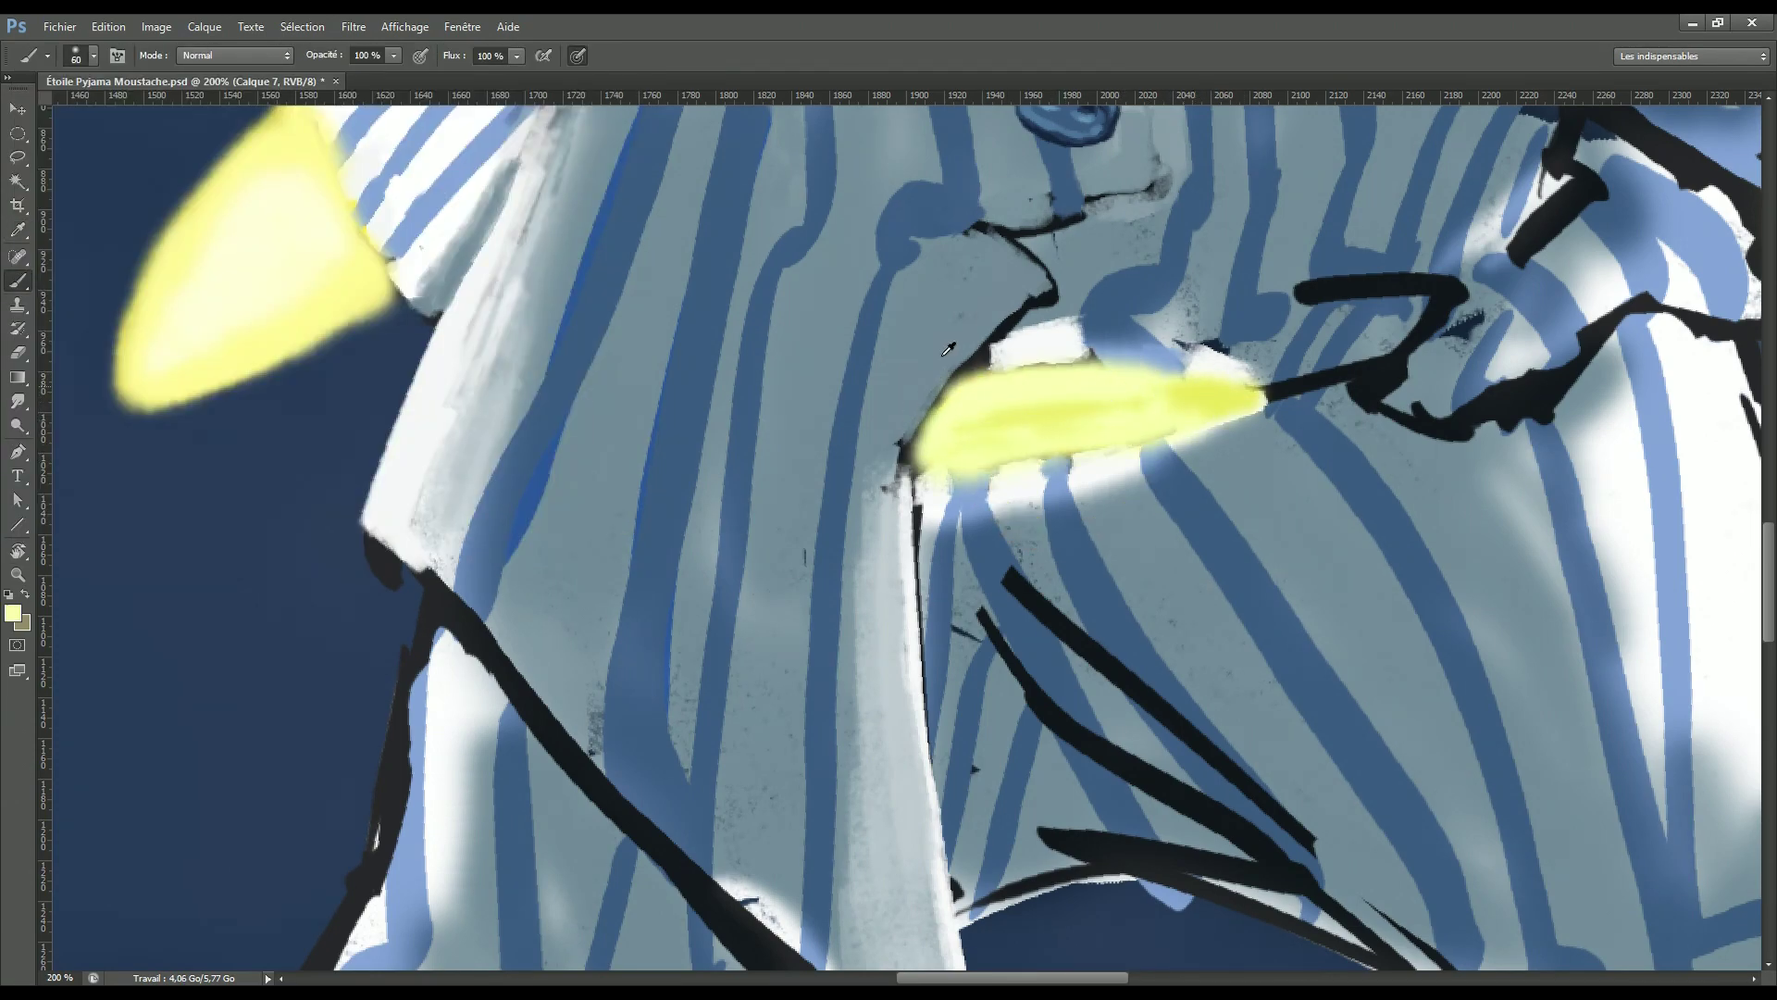
key("ctrl+0")
left_click(1055, 856, "alt")
left_click(79, 56)
left_click(65, 211)
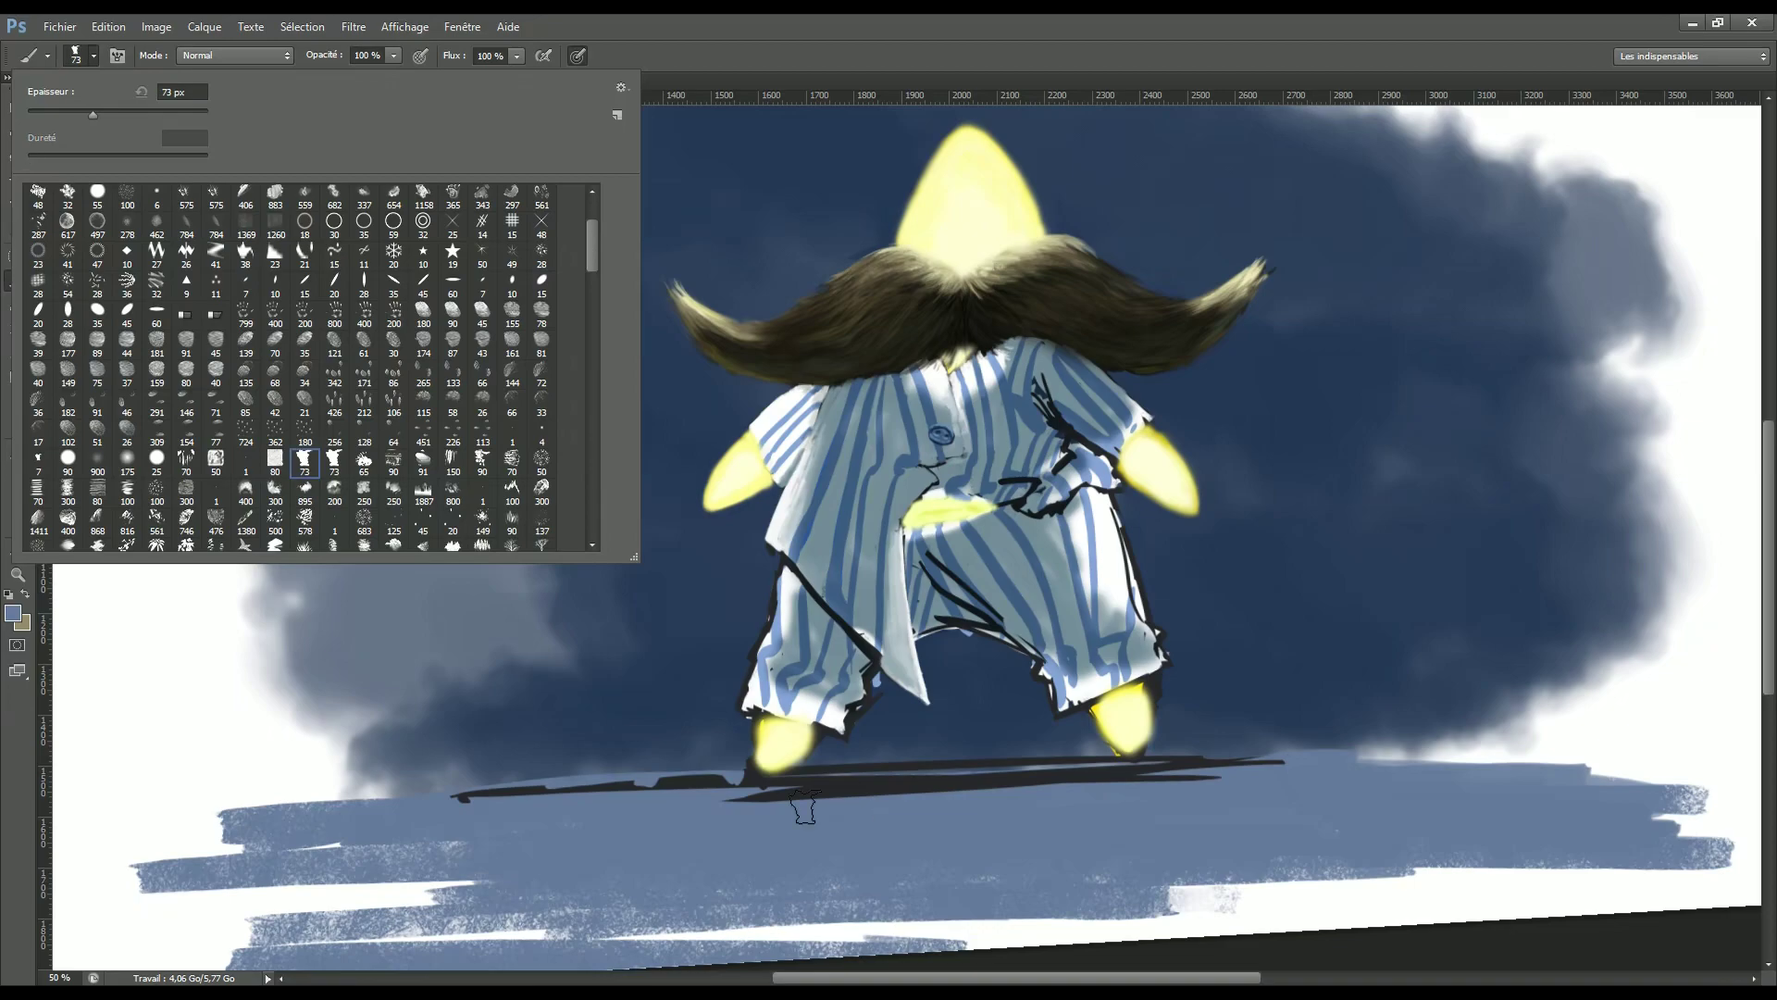
Step: Paint broad dark blue and blue-grey textured strokes along the horizon under the feet
key("Return")
left_click_drag(831, 754, 315, 768)
scroll(1203, 741, "down", 1)
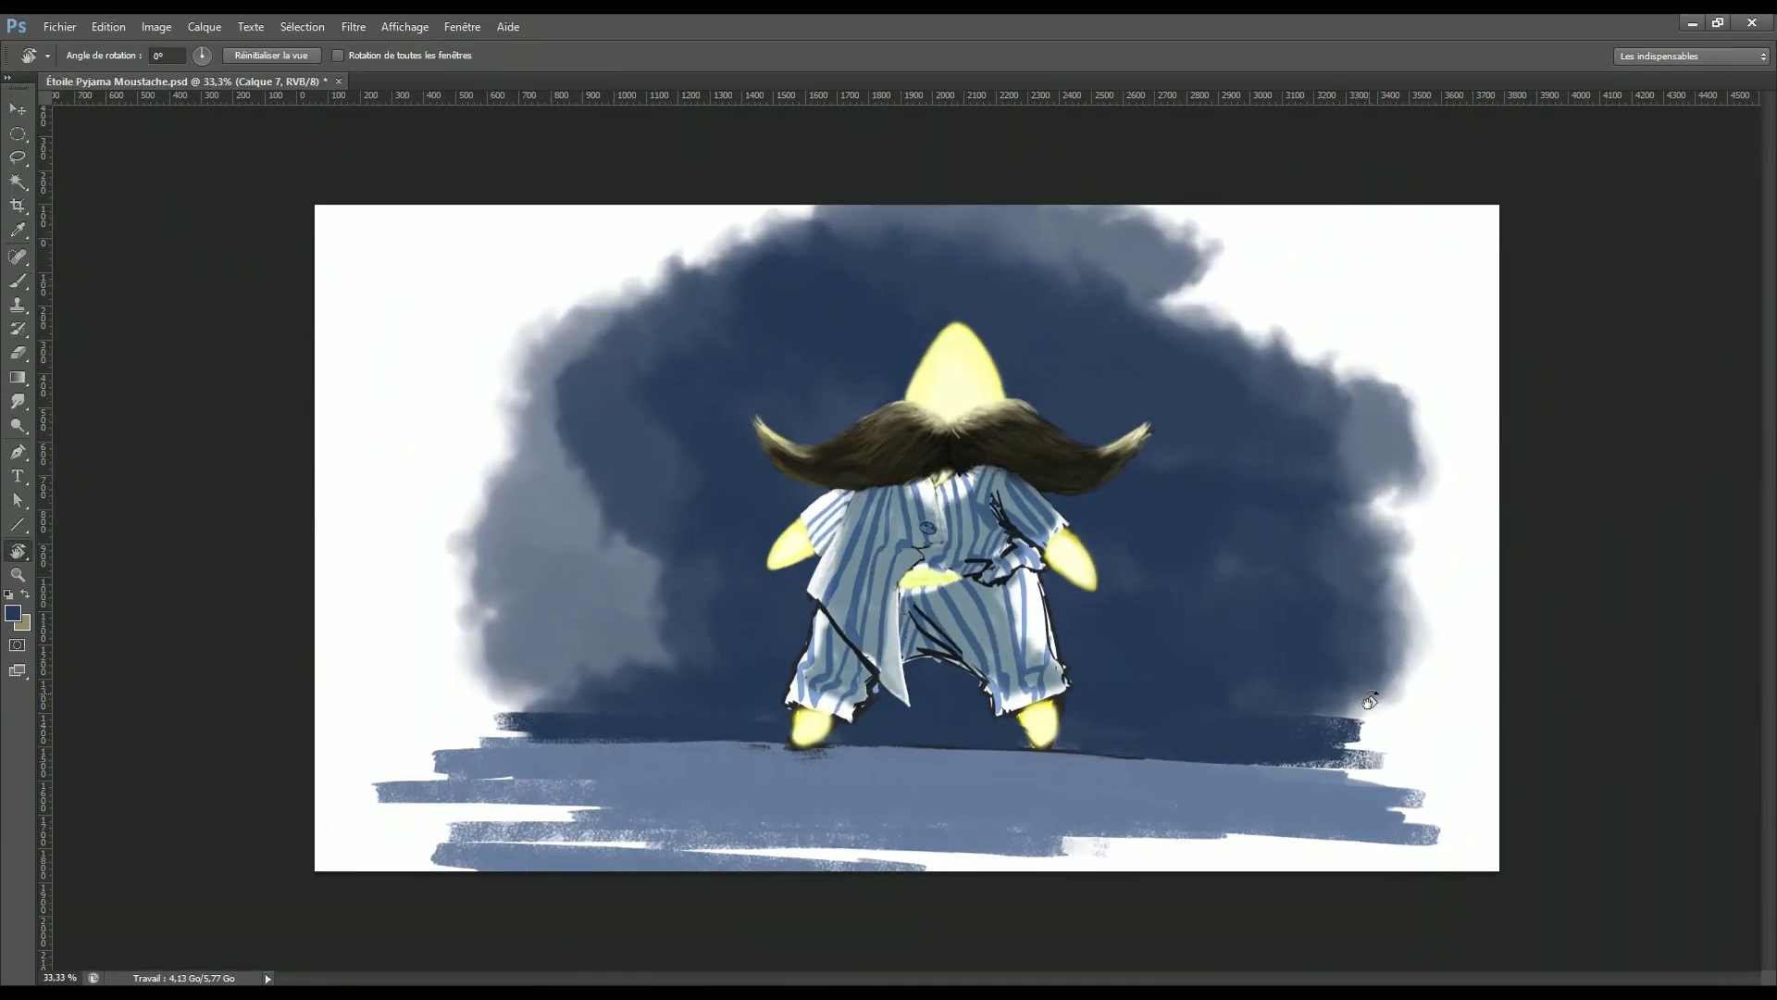
scroll(1203, 740, "up", 2)
left_click_drag(1278, 620, 691, 639)
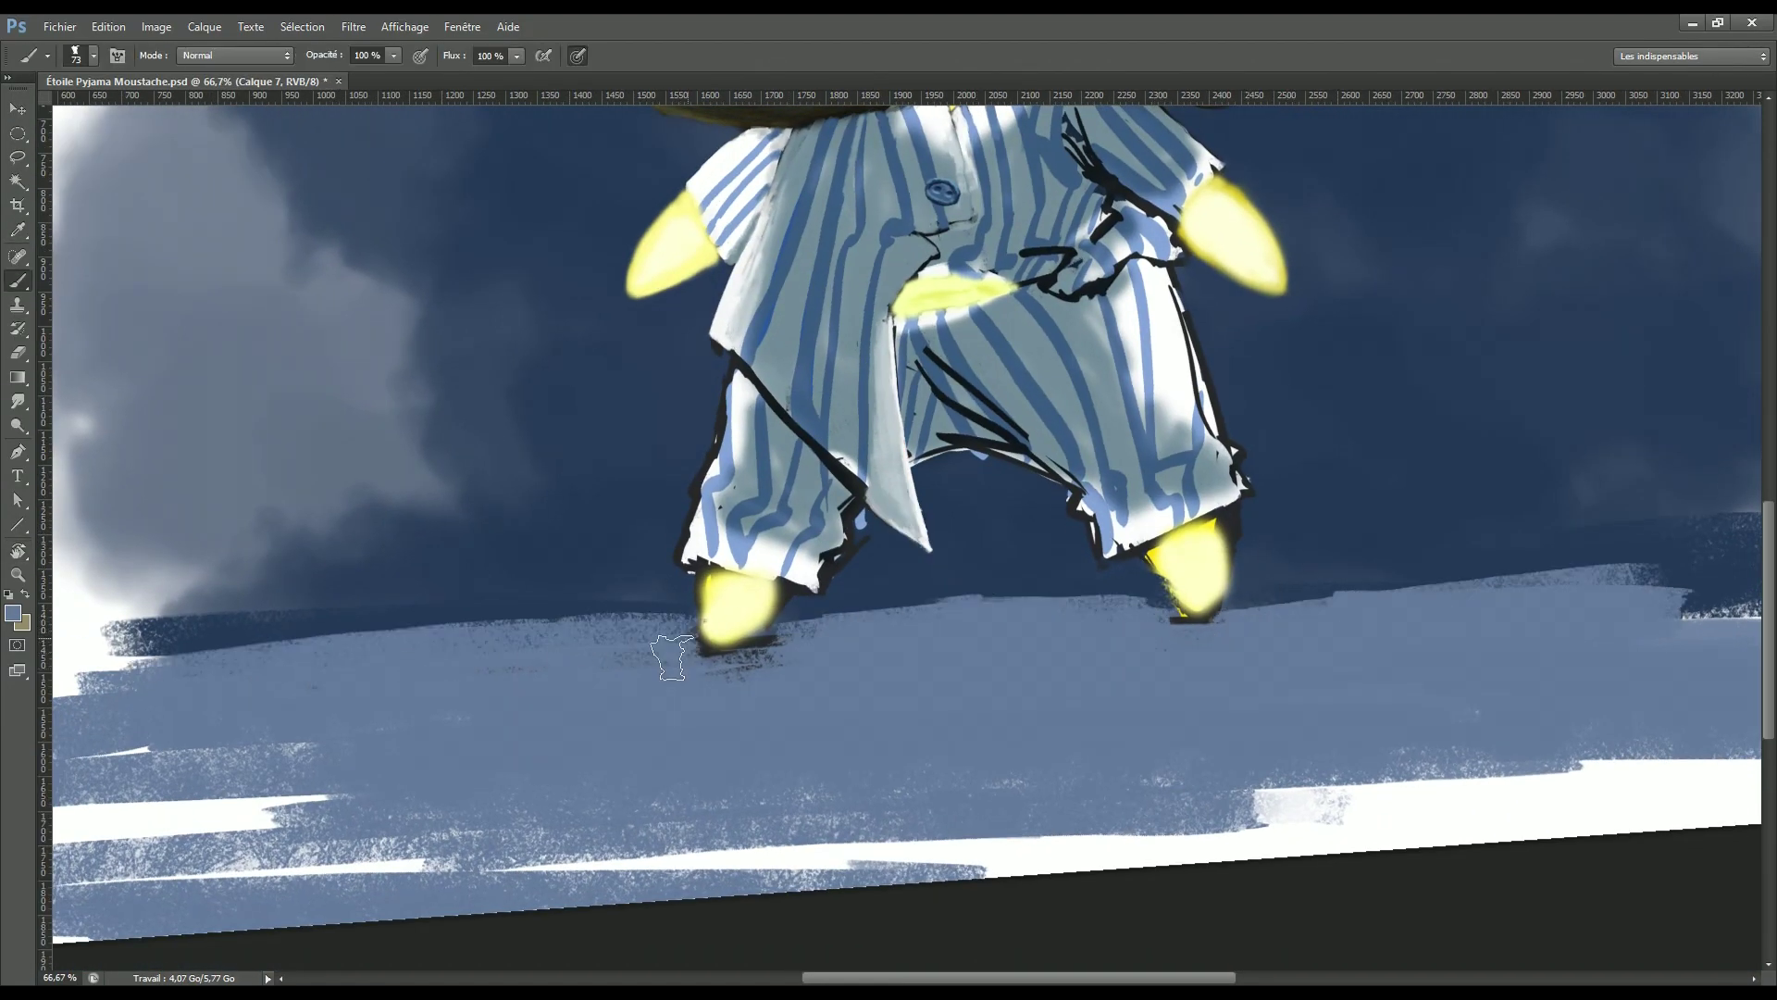